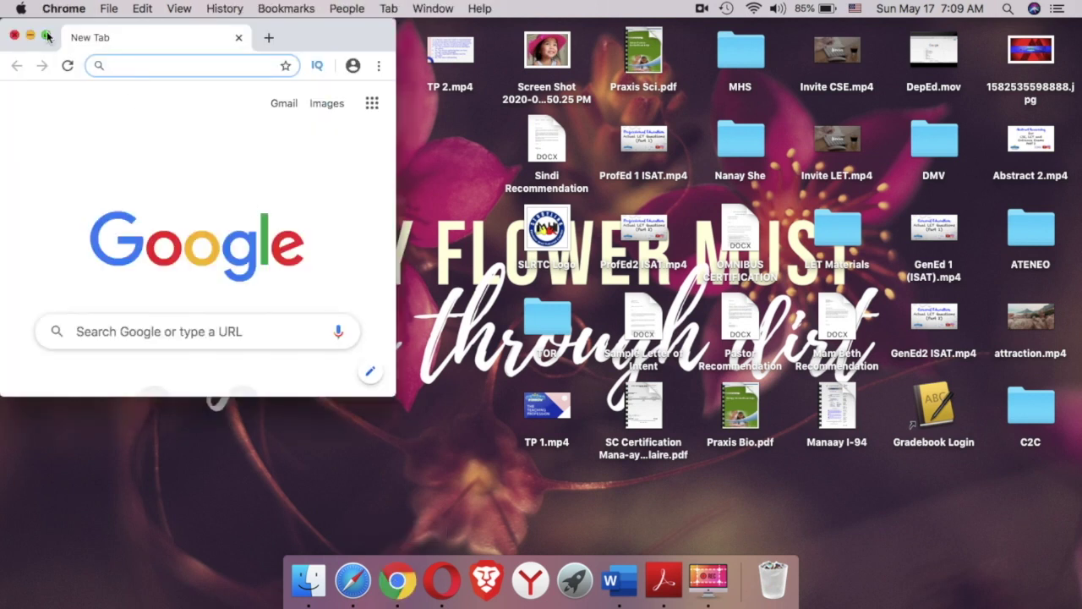
Maximize Chrome, search 'google account', and open the Google Account intro page.
left_click(46, 37)
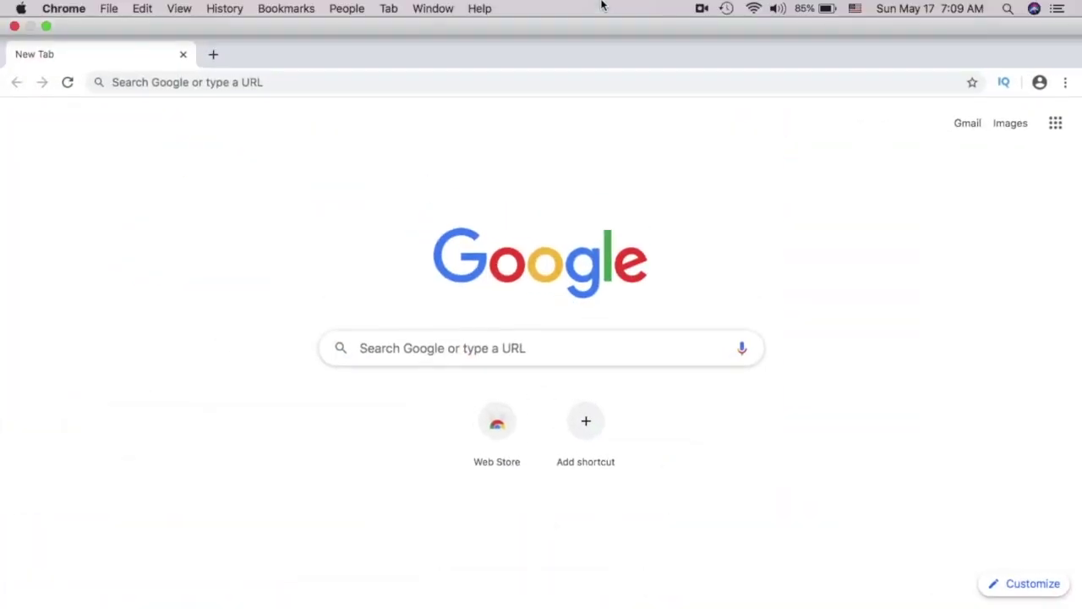
mouse_move(328, 2)
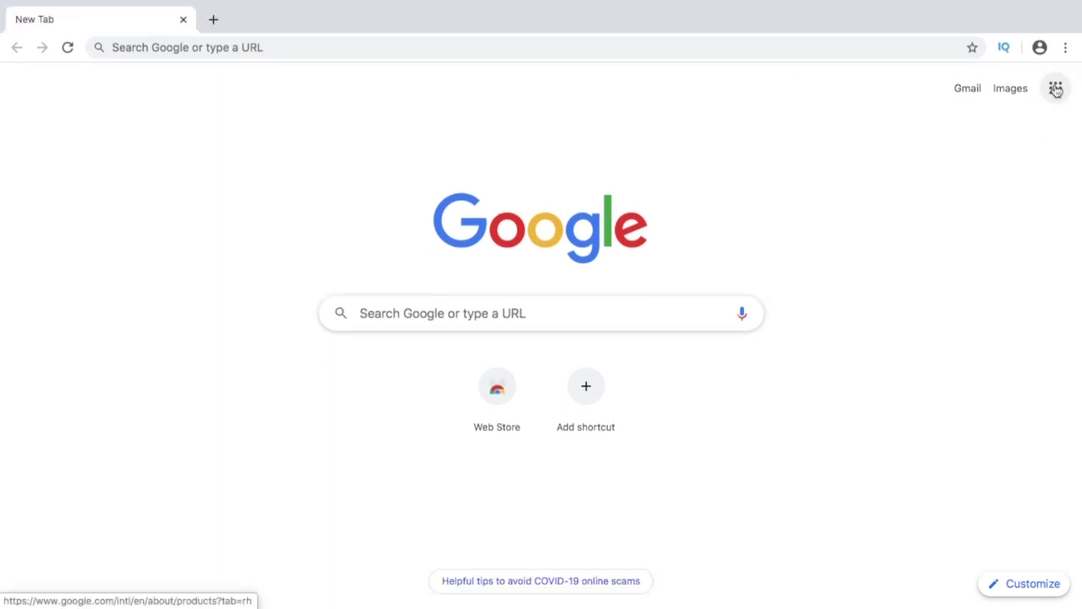
left_click(1054, 93)
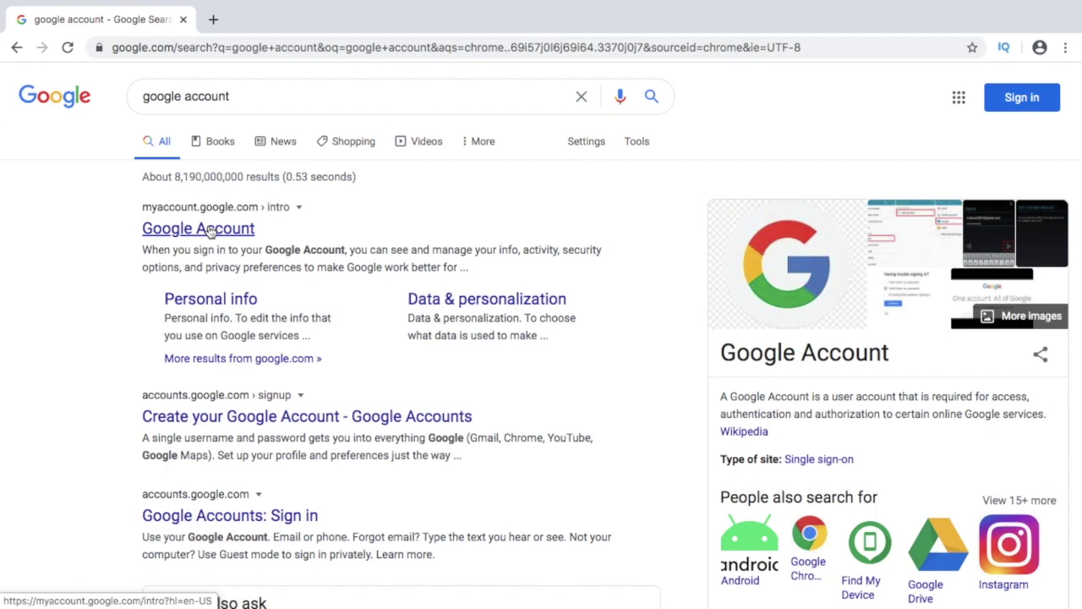
left_click(209, 231)
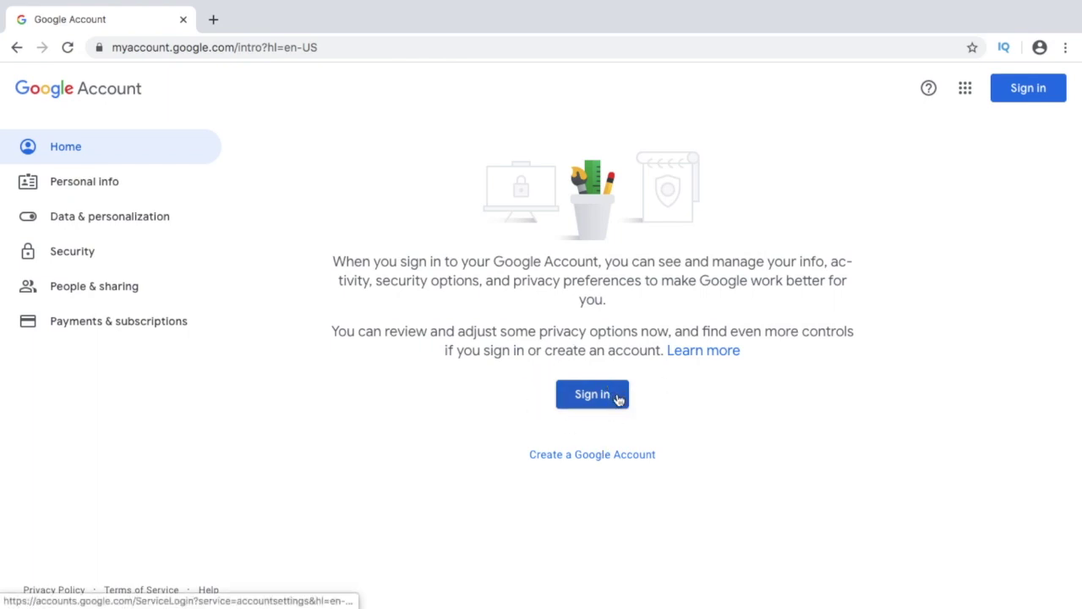
Start a new Google Account and enter the first name, last name and Gmail username.
left_click(591, 463)
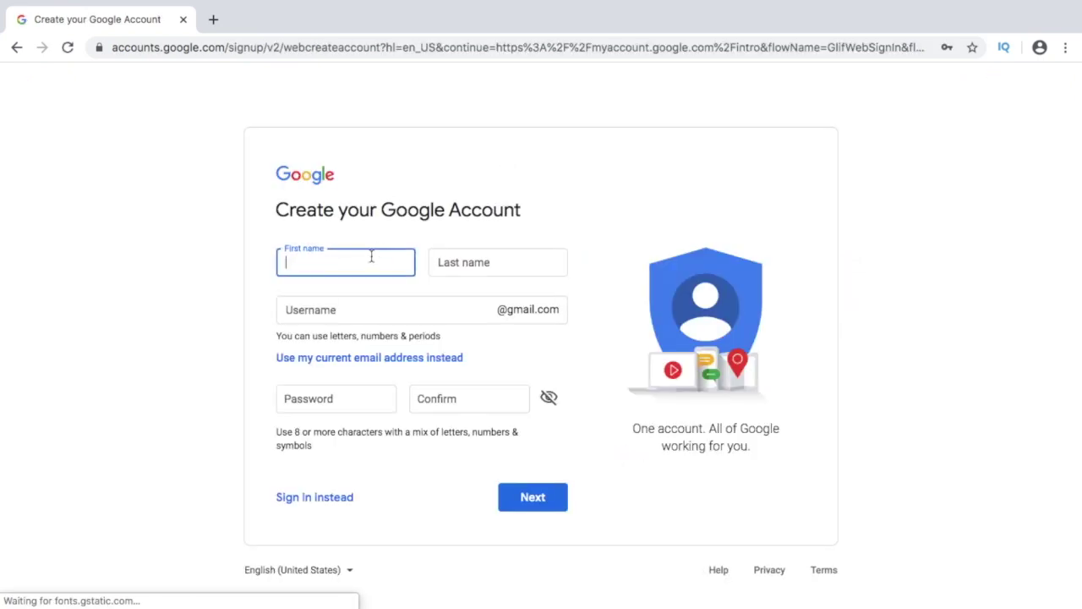
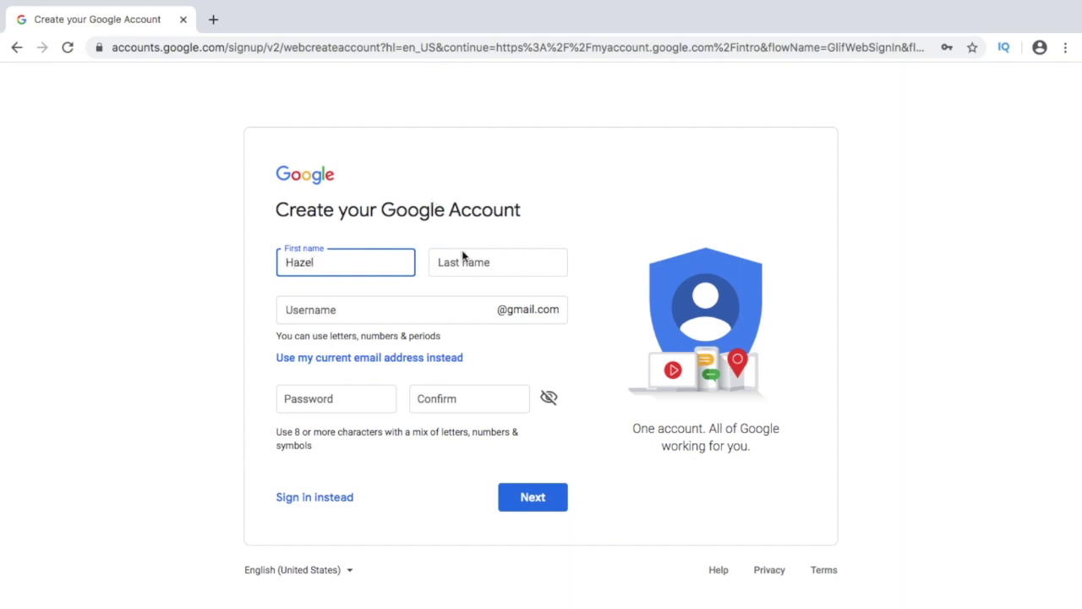
left_click(472, 260)
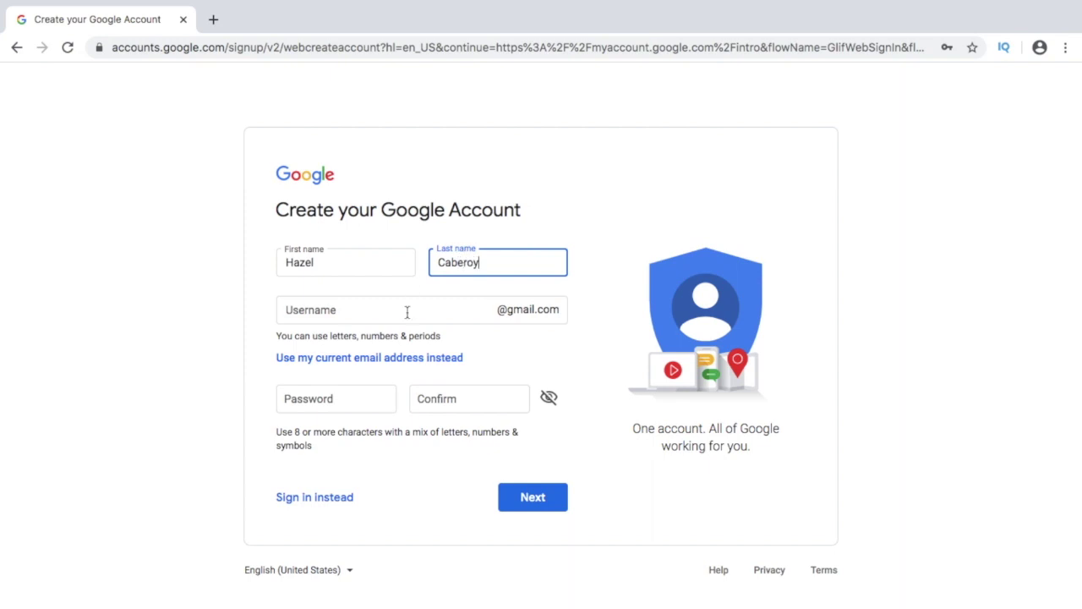
left_click(407, 312)
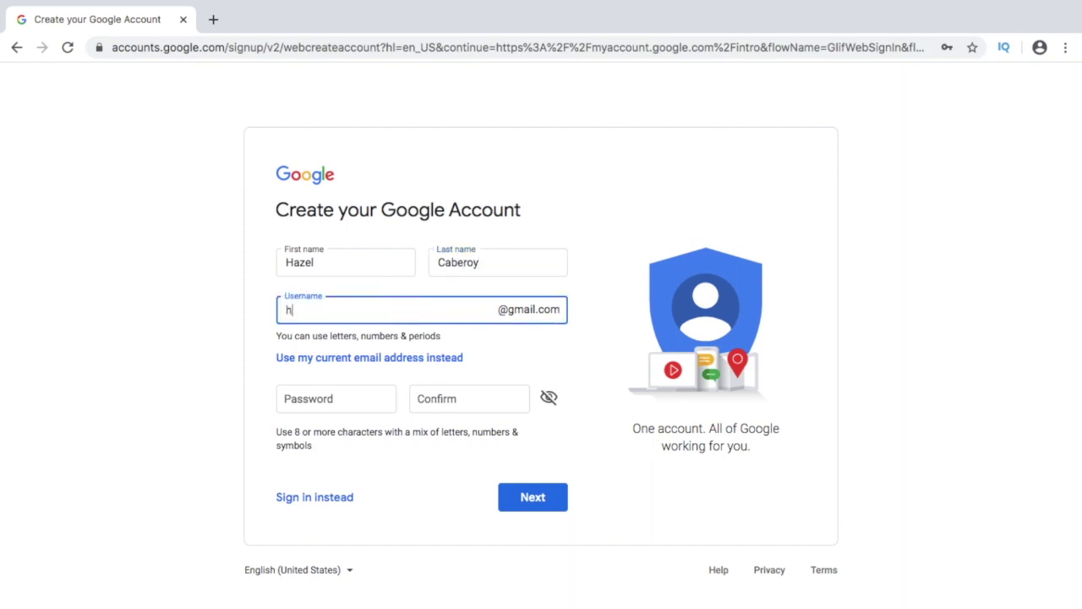
Enter the account password and its confirmation, then submit the sign-up details.
left_click(333, 391)
left_click(225, 405)
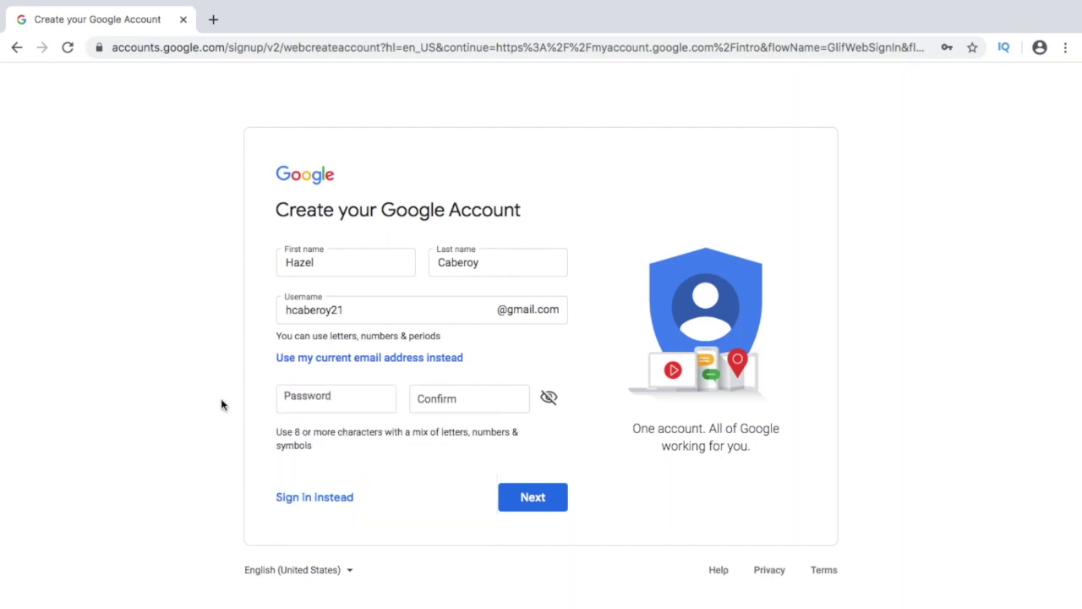
left_click(549, 399)
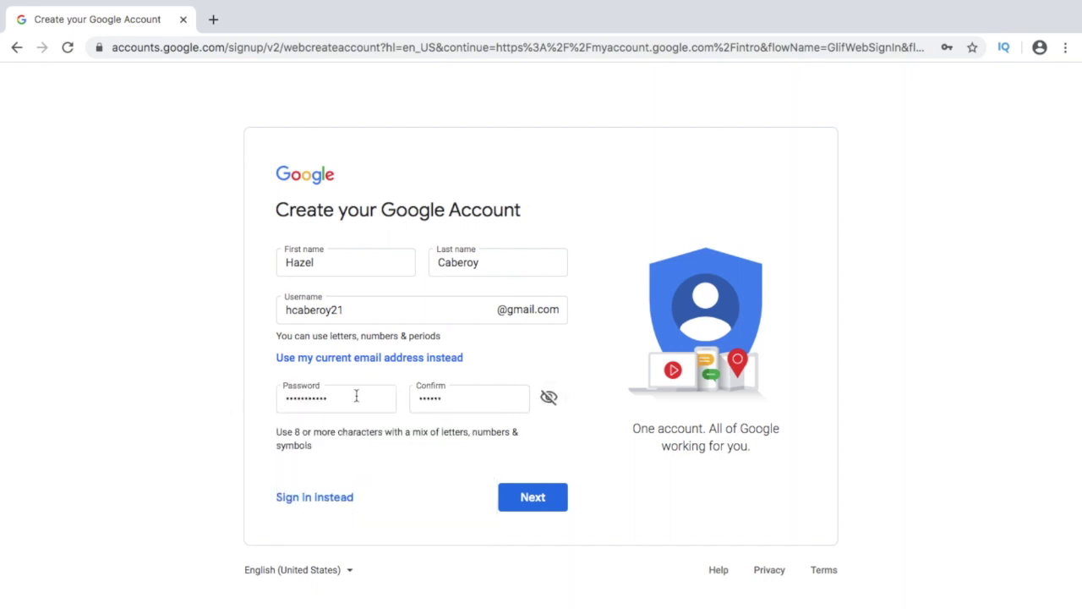
left_click(356, 396)
left_click_drag(353, 397, 243, 398)
type("Ha")
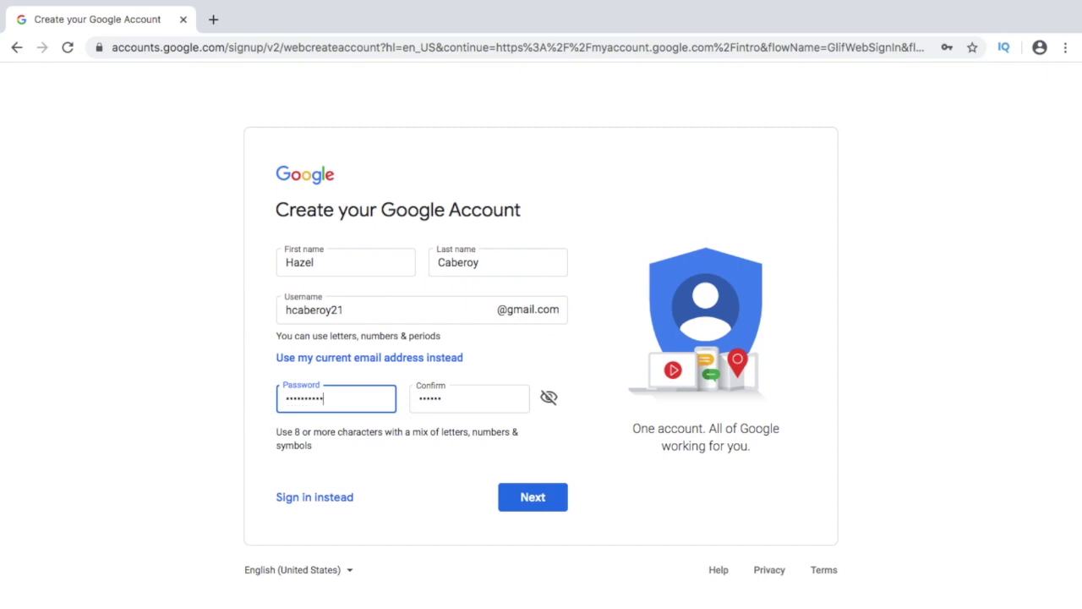
left_click(449, 398)
double_click(449, 400)
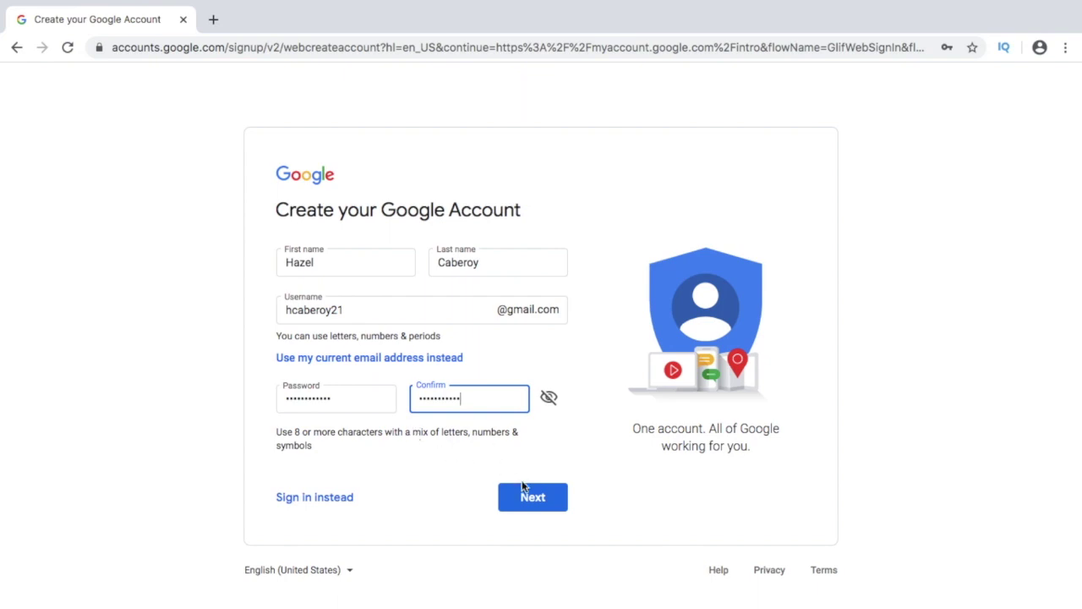
left_click(545, 500)
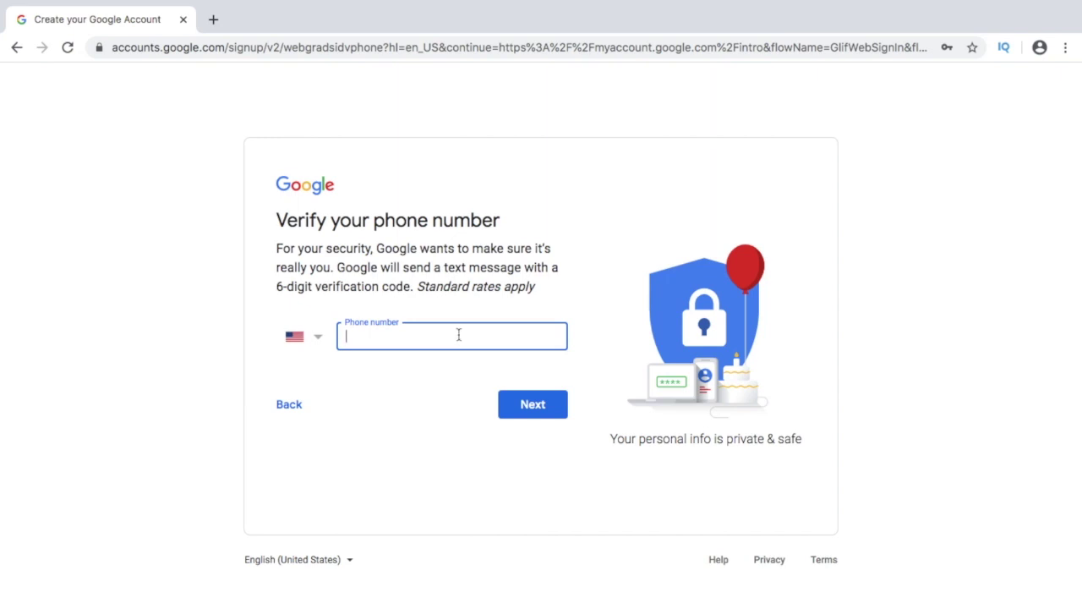
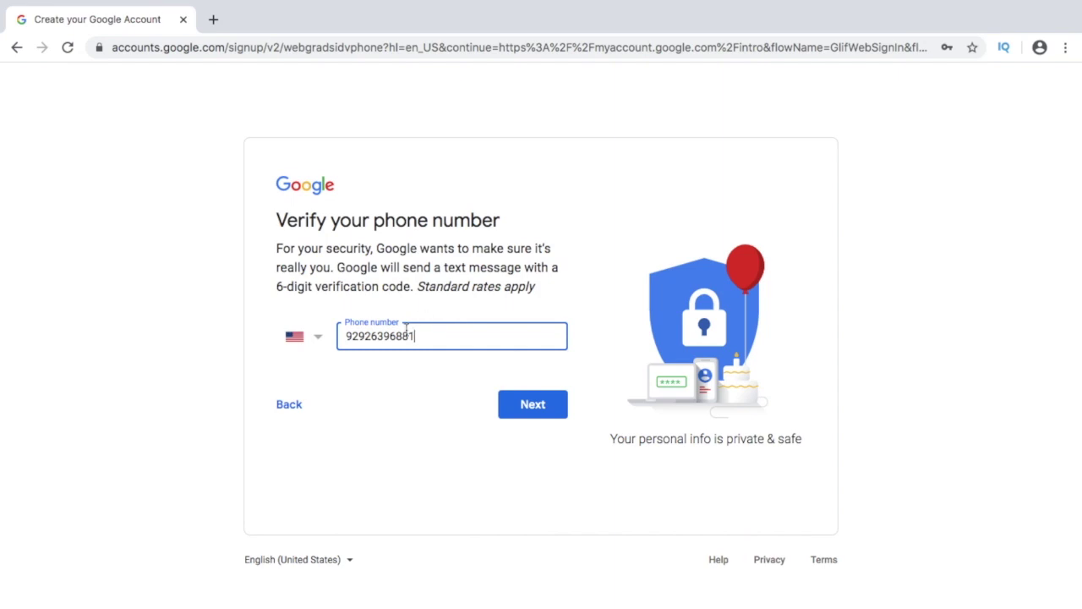
Enter and correct the phone number, then verify it with the texted six-digit code.
left_click(403, 336)
key("BackSpace")
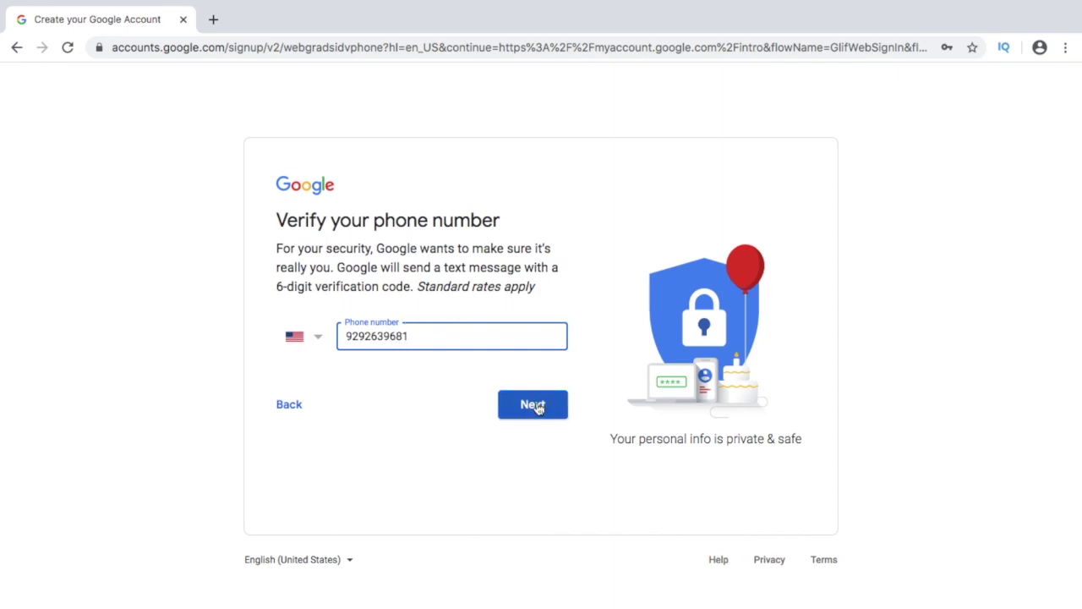
left_click(534, 405)
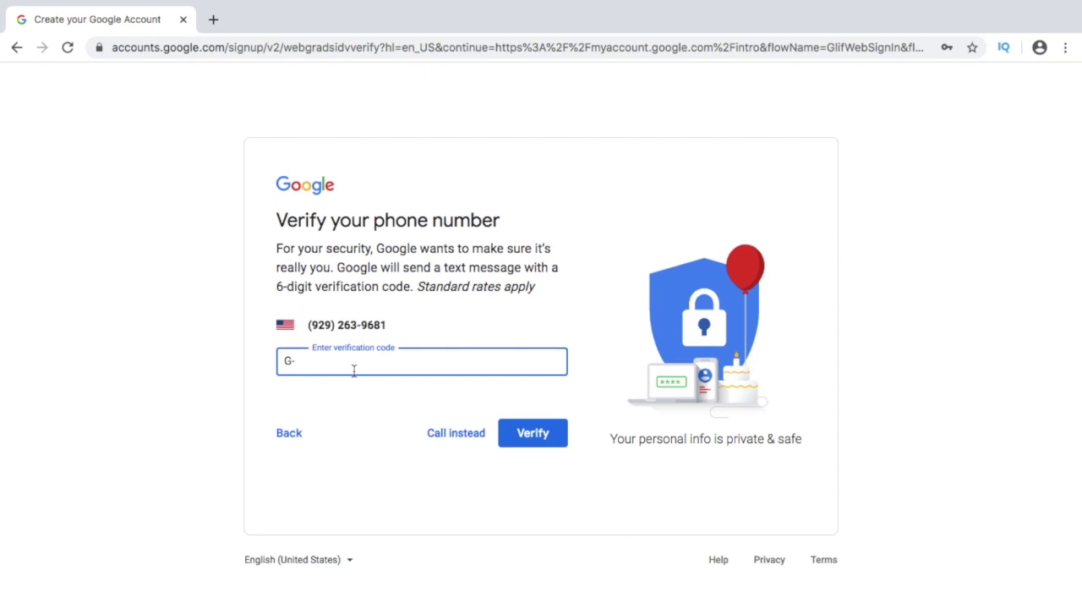
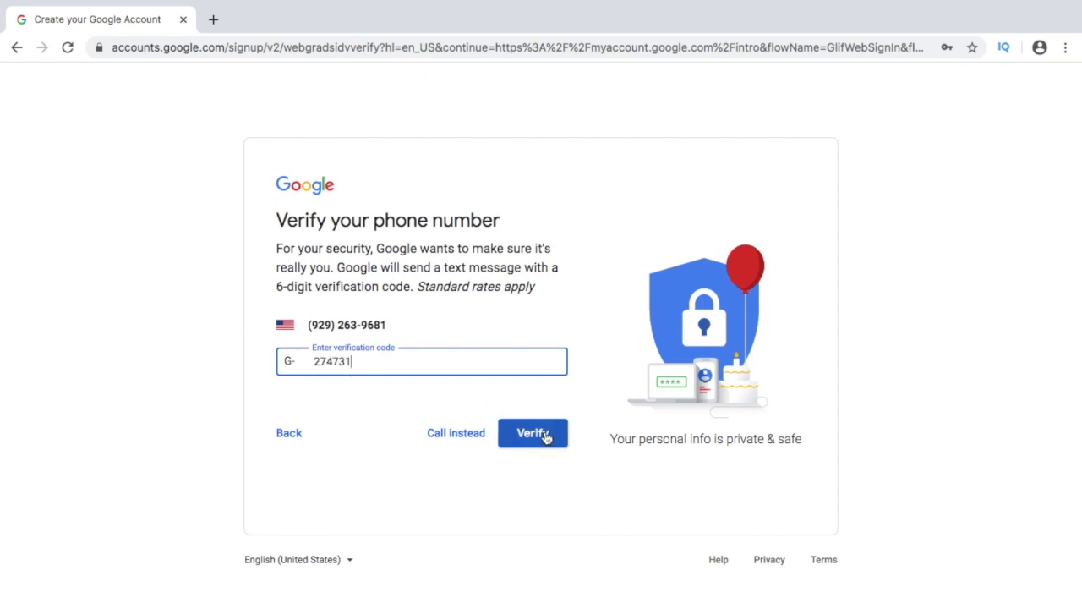
left_click(546, 435)
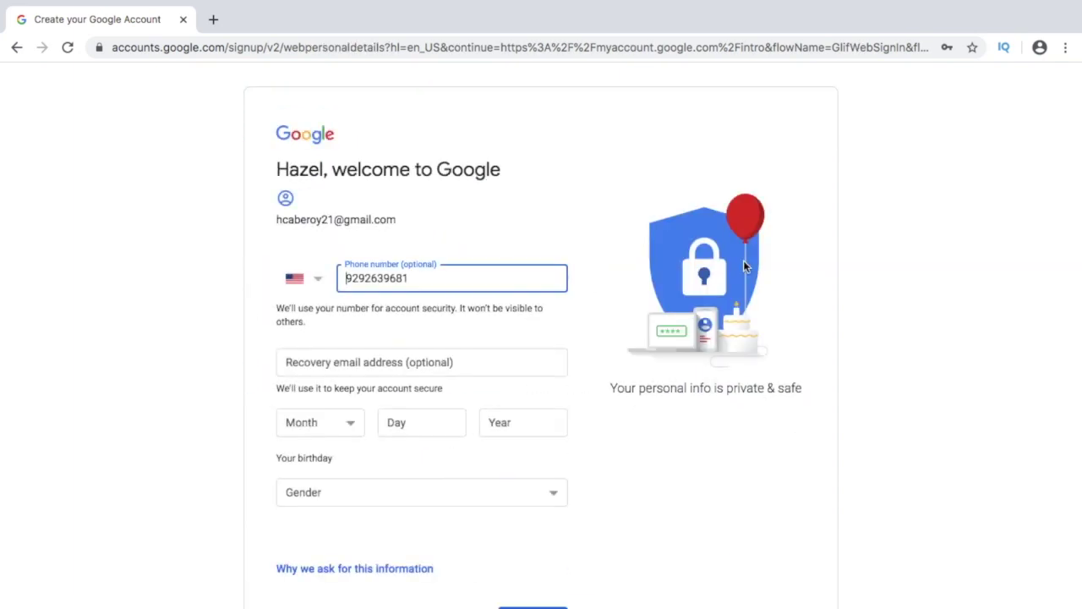
Set the birthday to January 1, 1985 and the gender to Female.
left_click(493, 372)
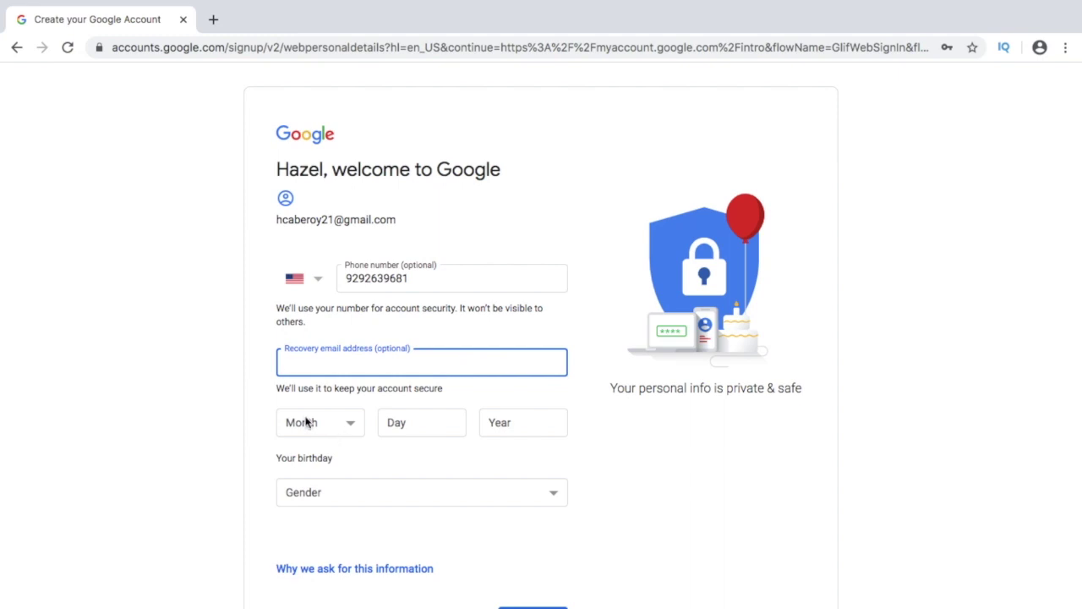
left_click(347, 434)
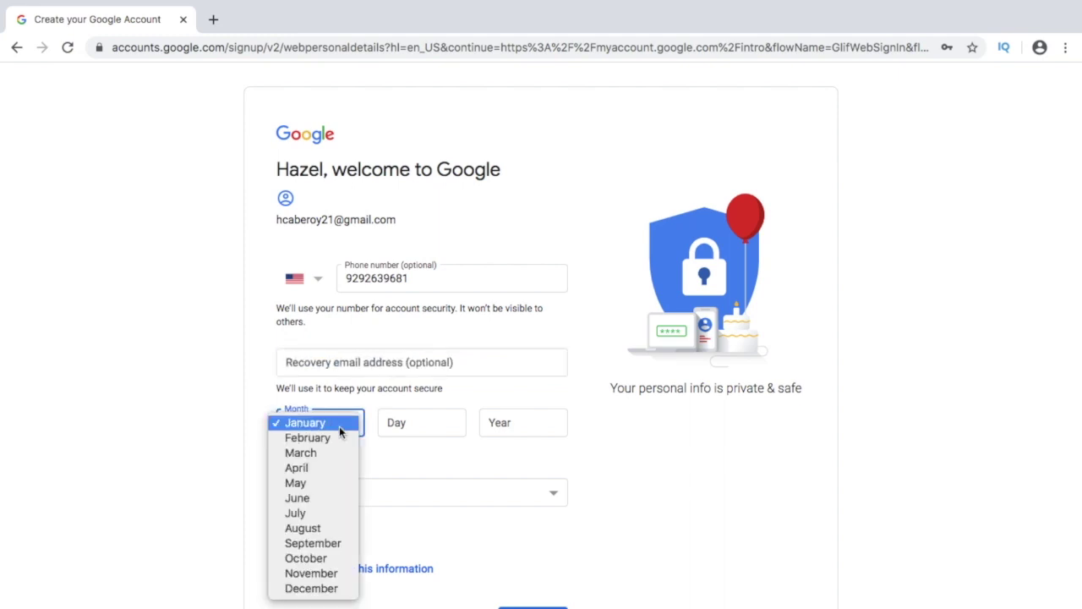
left_click(339, 426)
left_click(422, 425)
type("1")
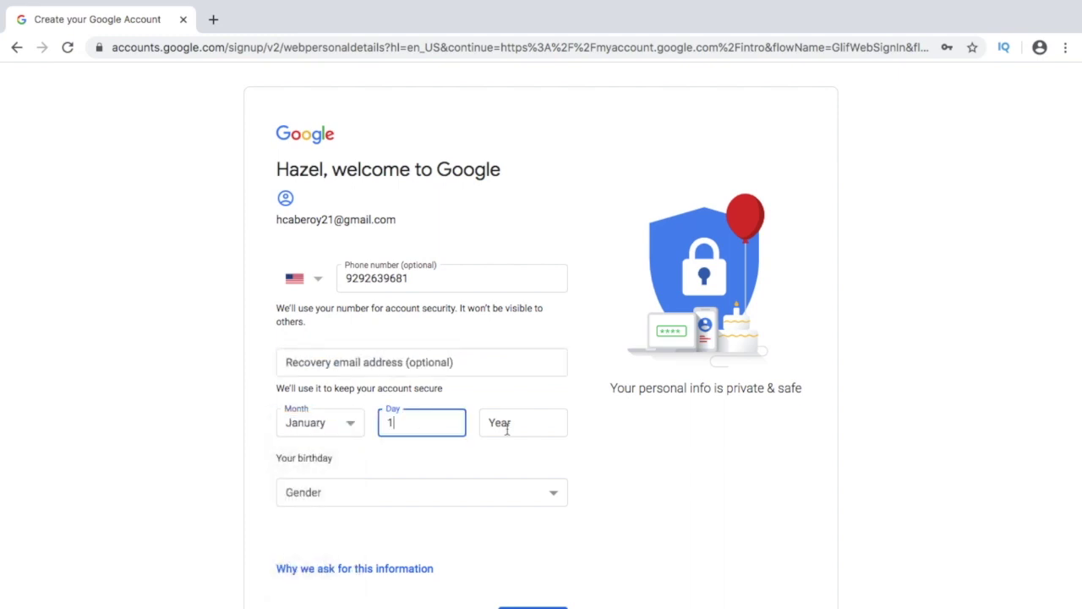
left_click(527, 422)
type("1985")
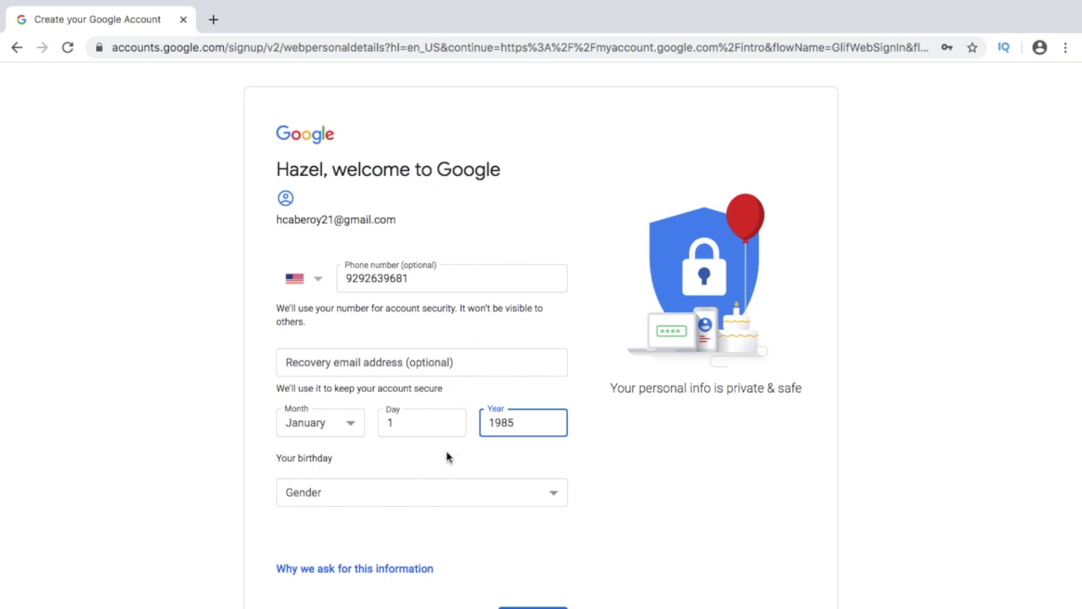
left_click(447, 488)
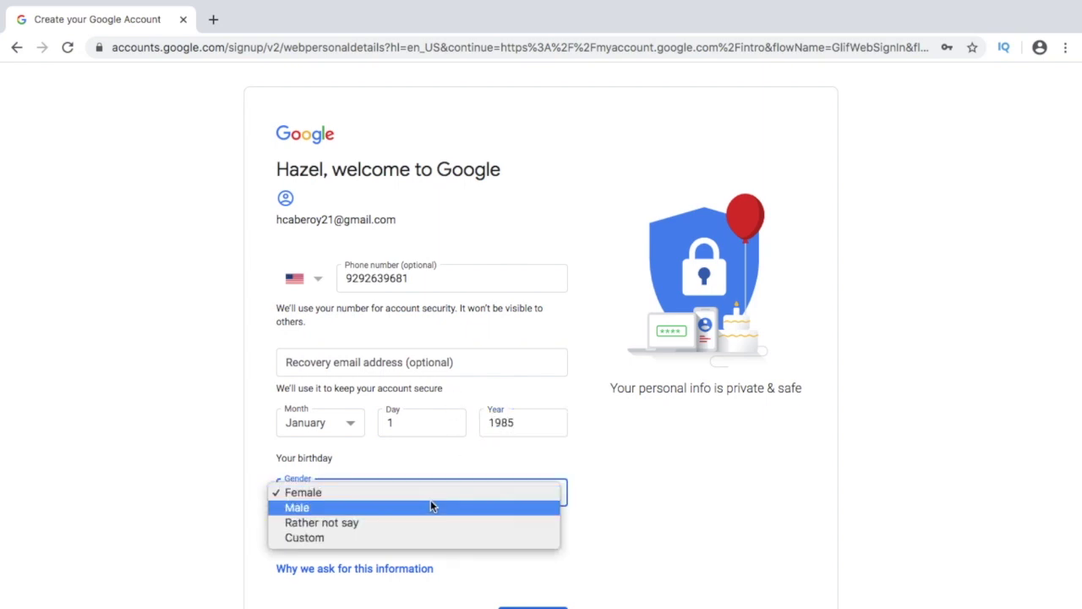
left_click(430, 491)
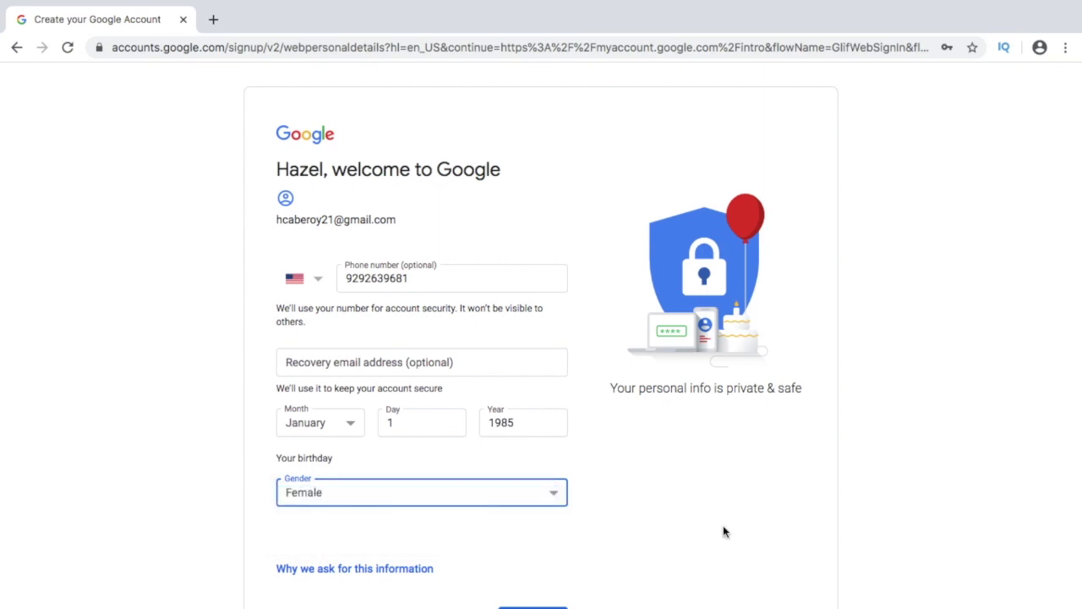
Submit the personal details, skip phone-number linking, and agree to the privacy terms.
scroll(723, 531, "down", 2)
left_click(529, 517)
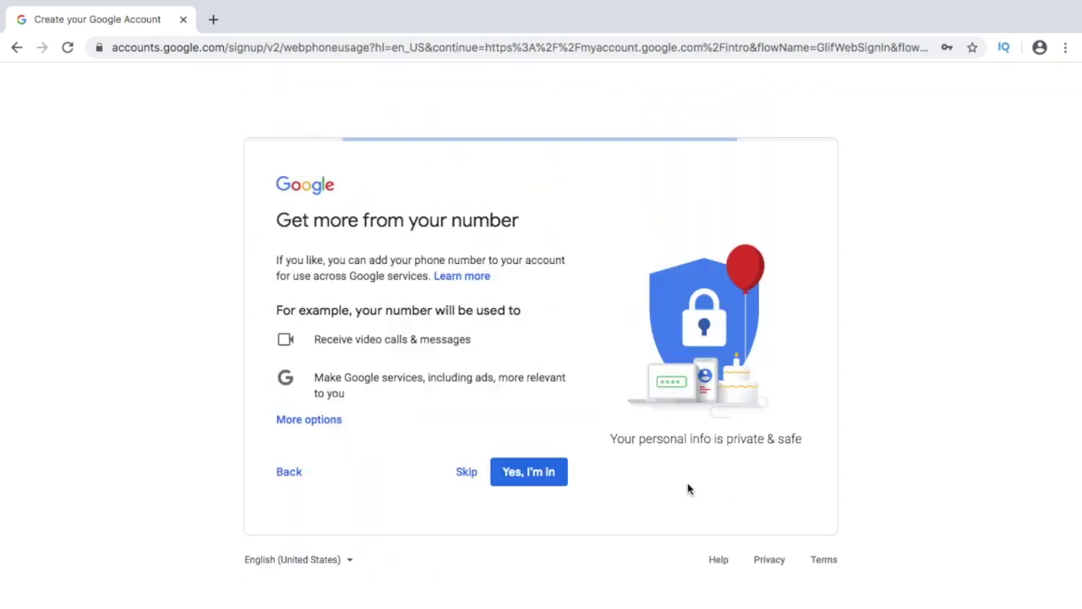
left_click(468, 475)
scroll(586, 394, "down", 5)
scroll(402, 407, "down", 3)
left_click(550, 516)
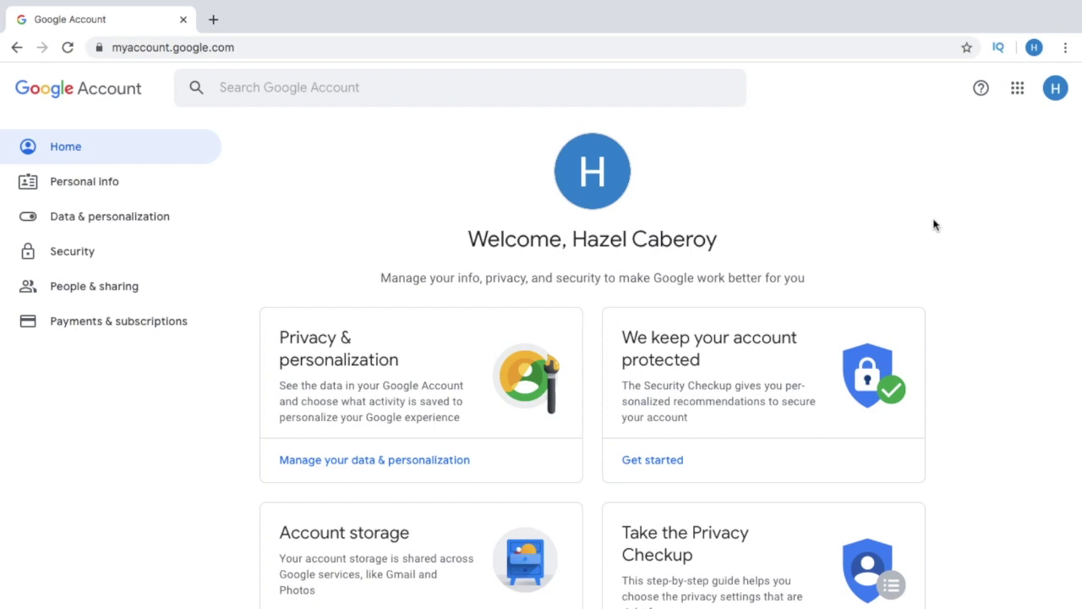
From the Google apps grid, find the Classroom tile and launch Classroom in a new tab.
scroll(991, 220, "down", 3)
scroll(990, 219, "up", 3)
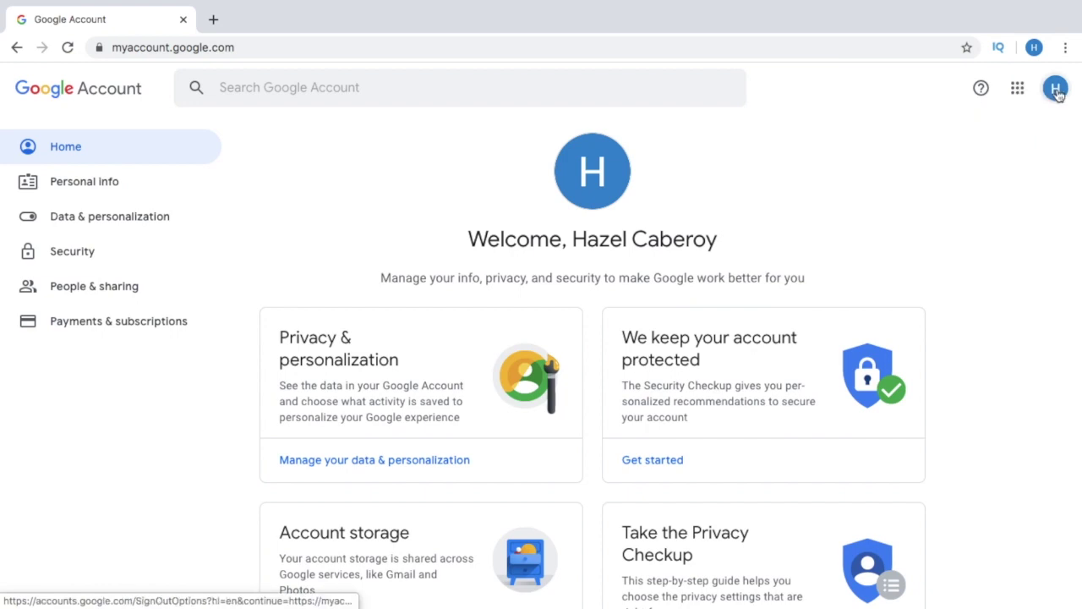
left_click(1018, 91)
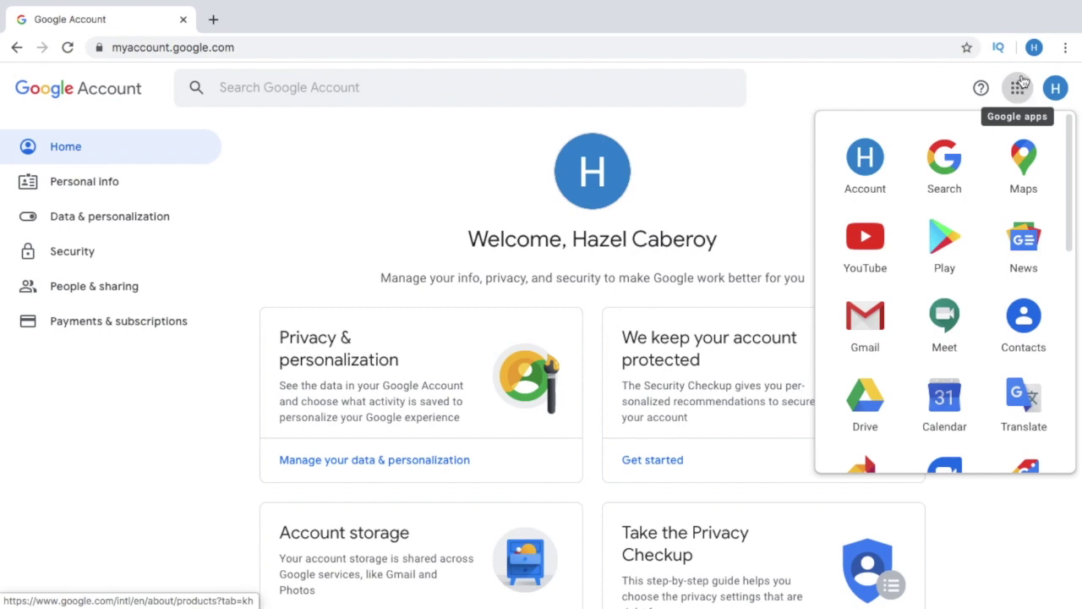
scroll(967, 182, "down", 1)
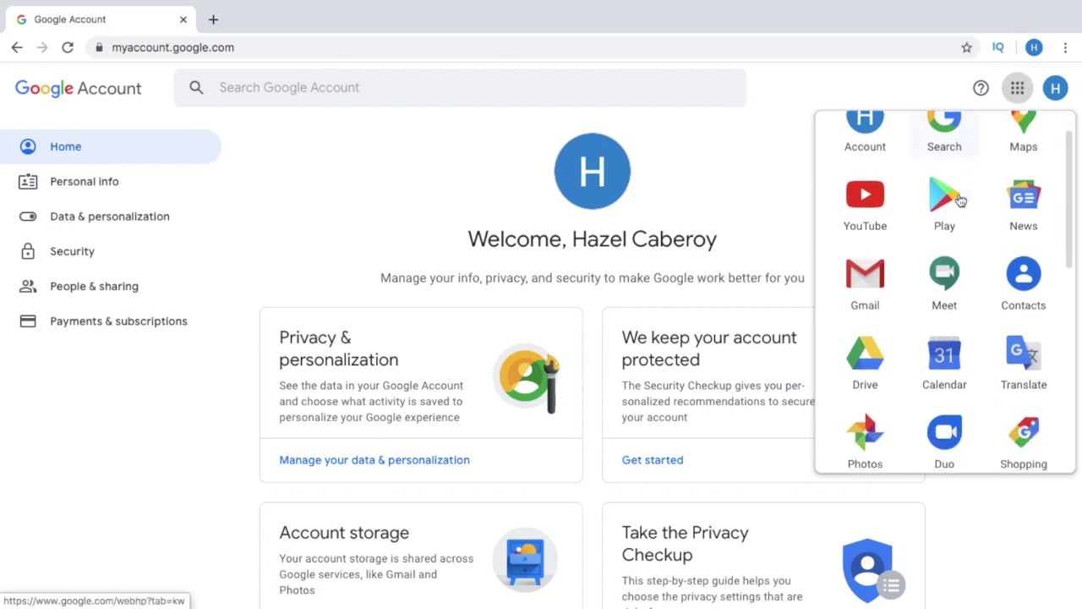
scroll(974, 195, "up", 1)
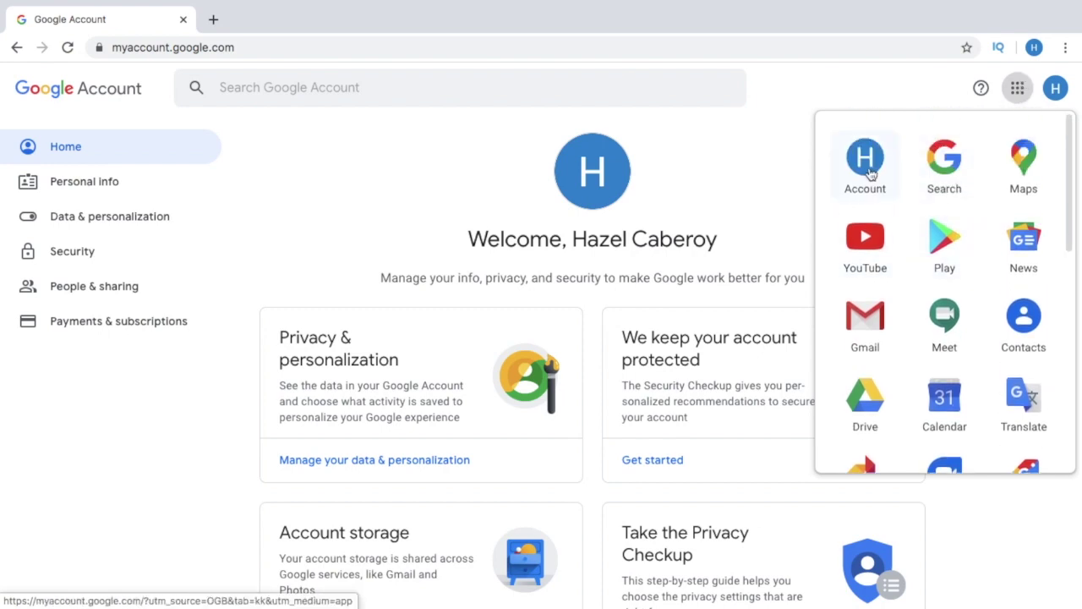
scroll(976, 199, "down", 1)
scroll(978, 254, "down", 2)
scroll(978, 292, "down", 4)
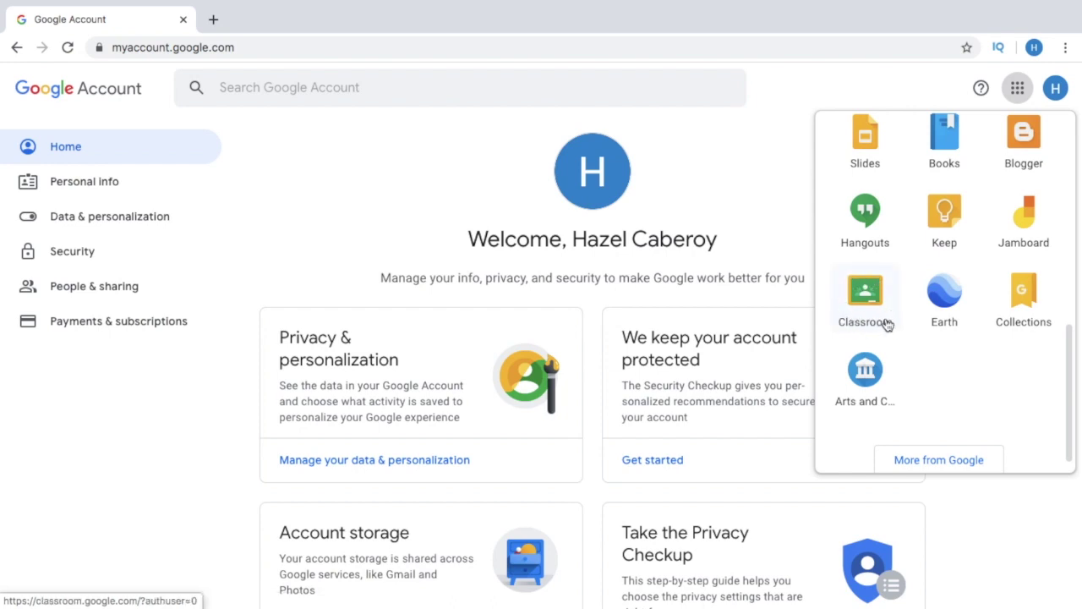
left_click(878, 308)
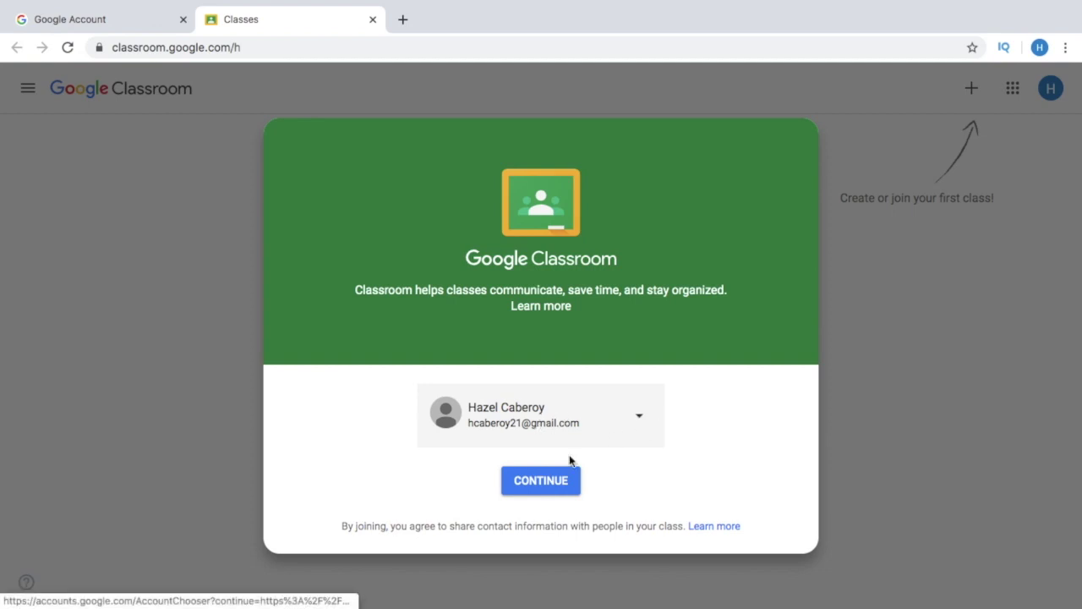
Continue into Classroom, choose Create class, and acknowledge the school-use notice.
left_click(552, 487)
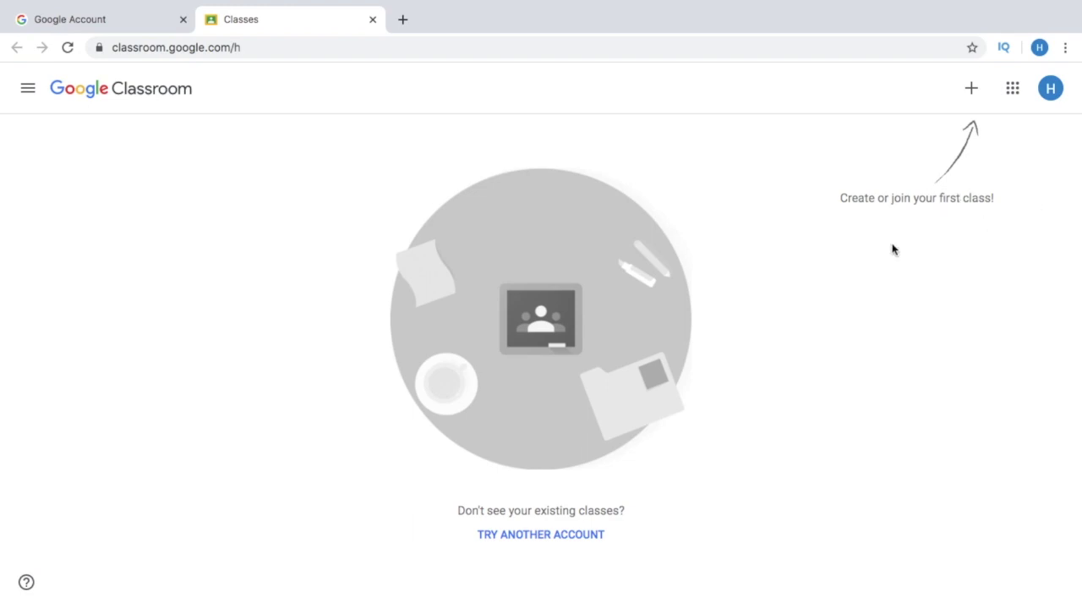
left_click(972, 91)
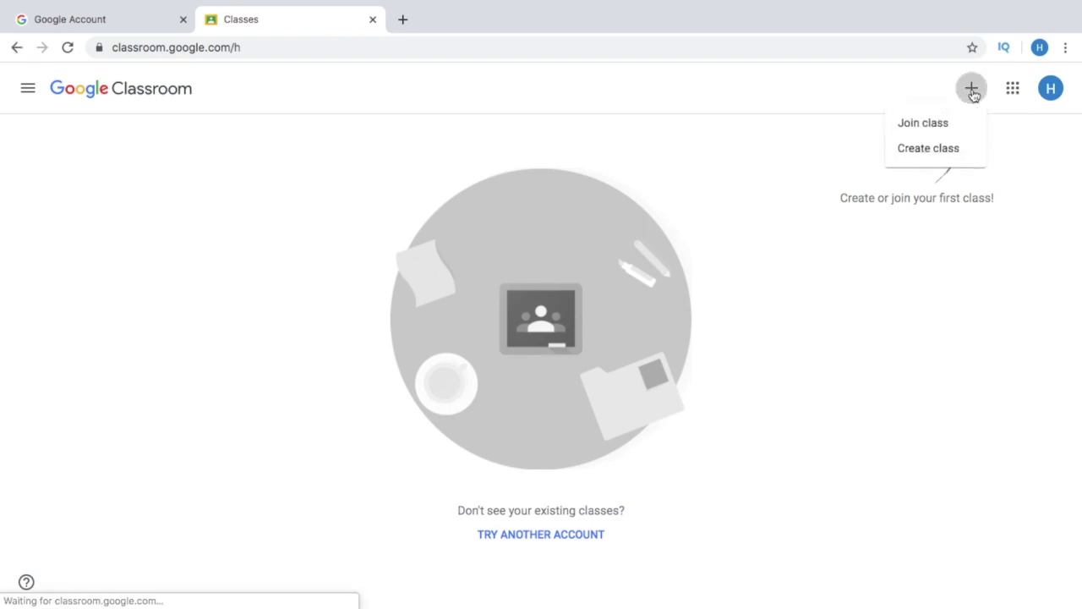
left_click(962, 161)
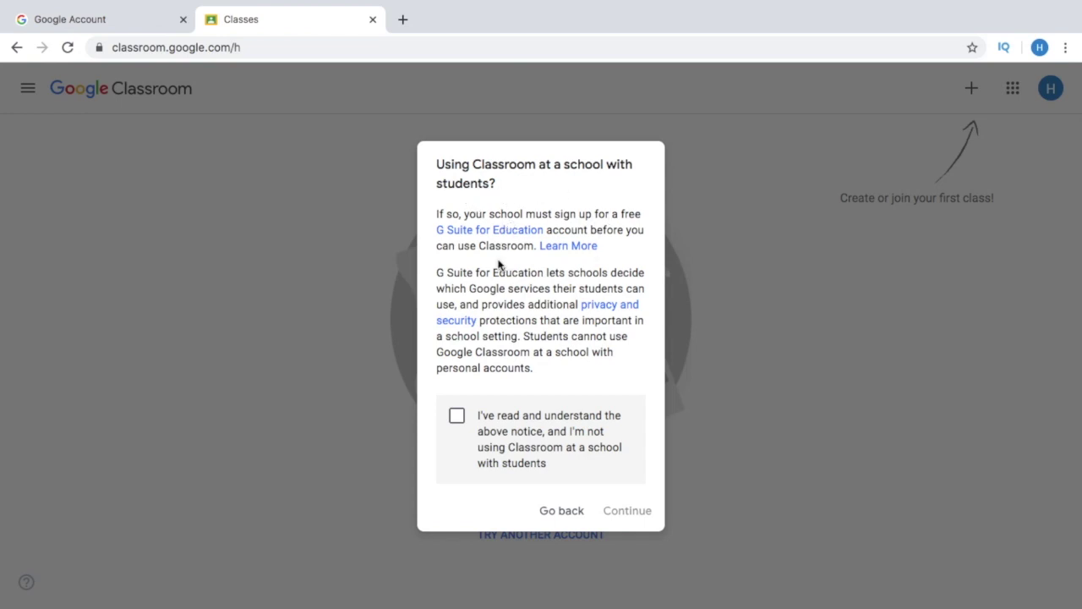
left_click(456, 420)
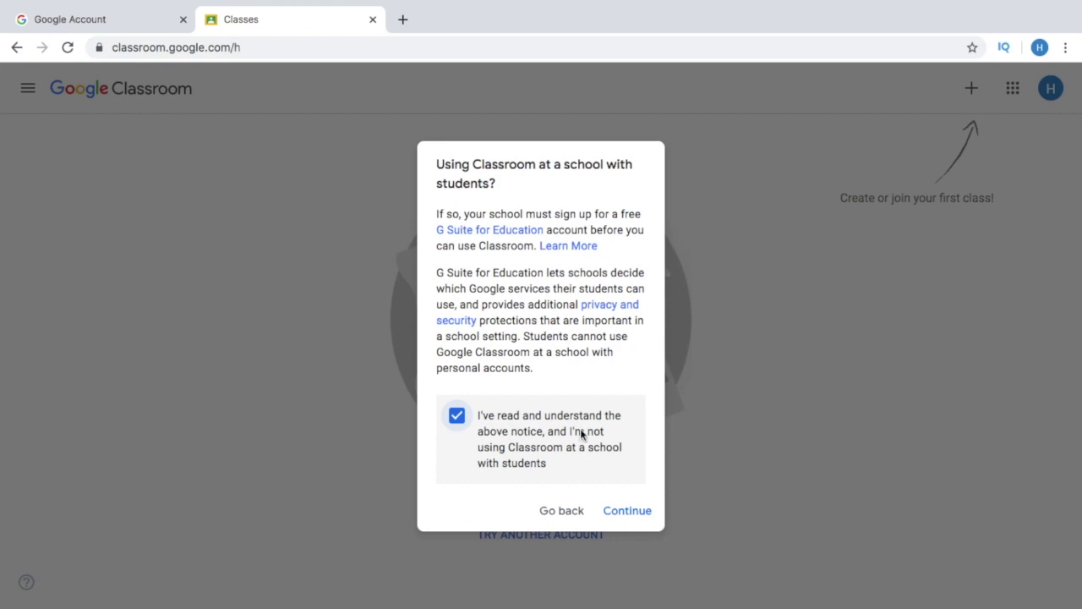
left_click(628, 512)
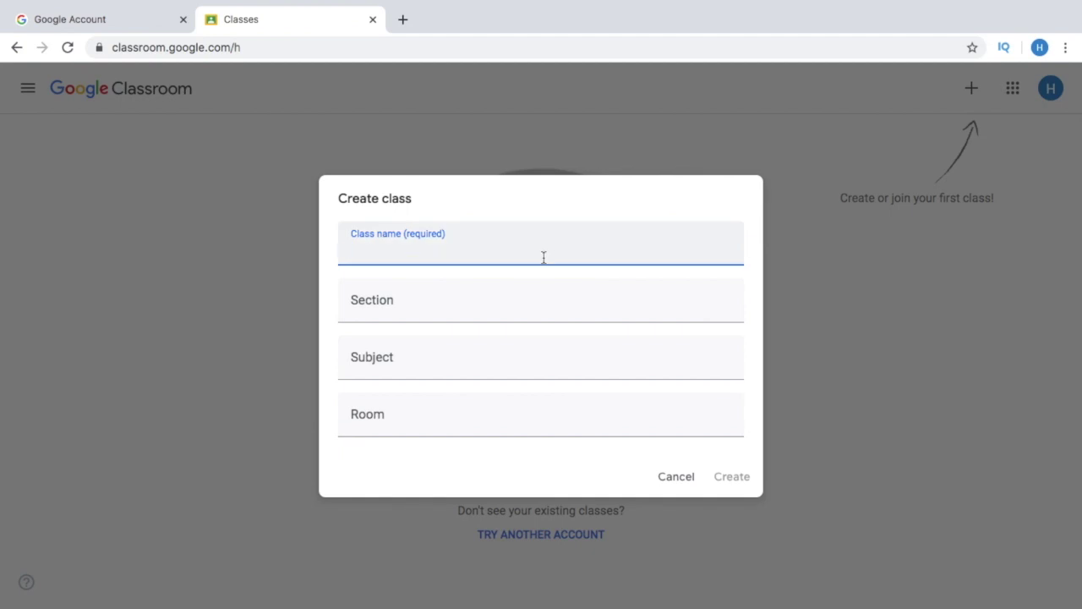
Create the class 'Special Science Class' with section 1, subject Science and room RM10.
type("Special Sc")
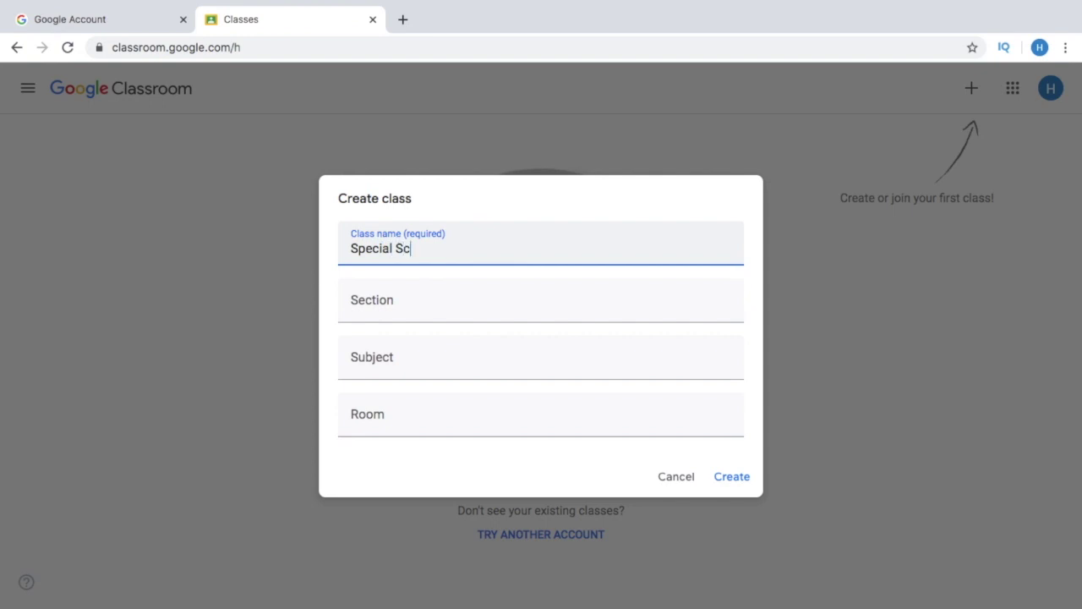
type("ience Class")
key("Tab")
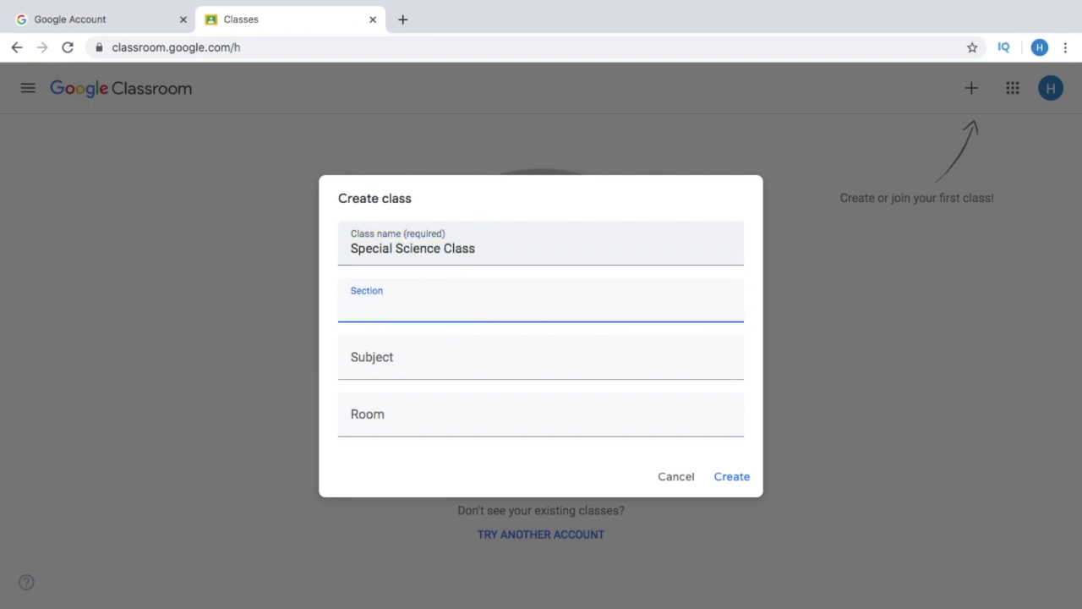
type("1")
left_click(403, 365)
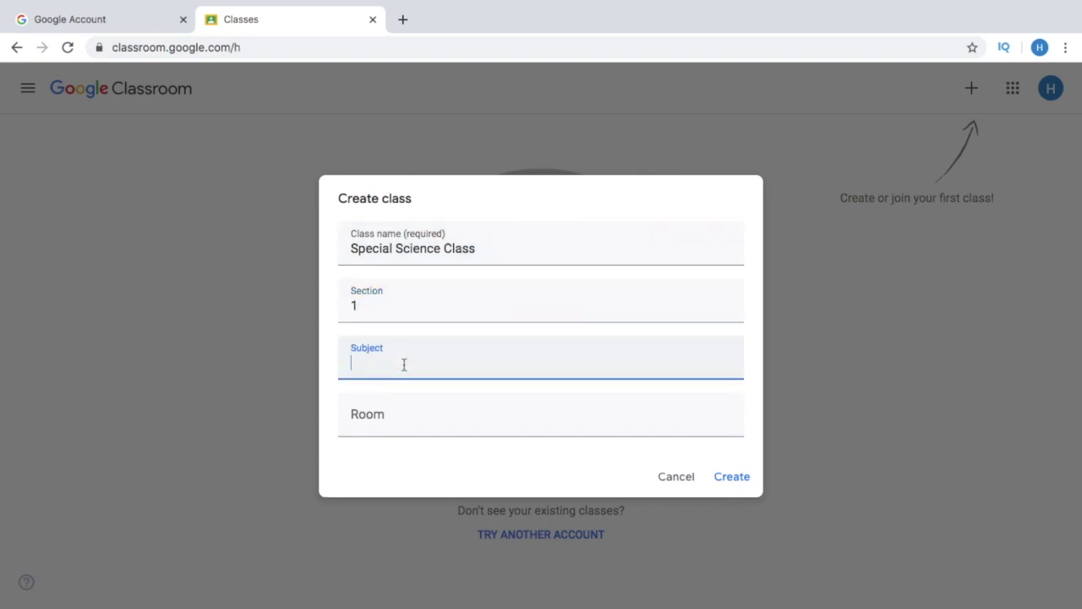
type("Science")
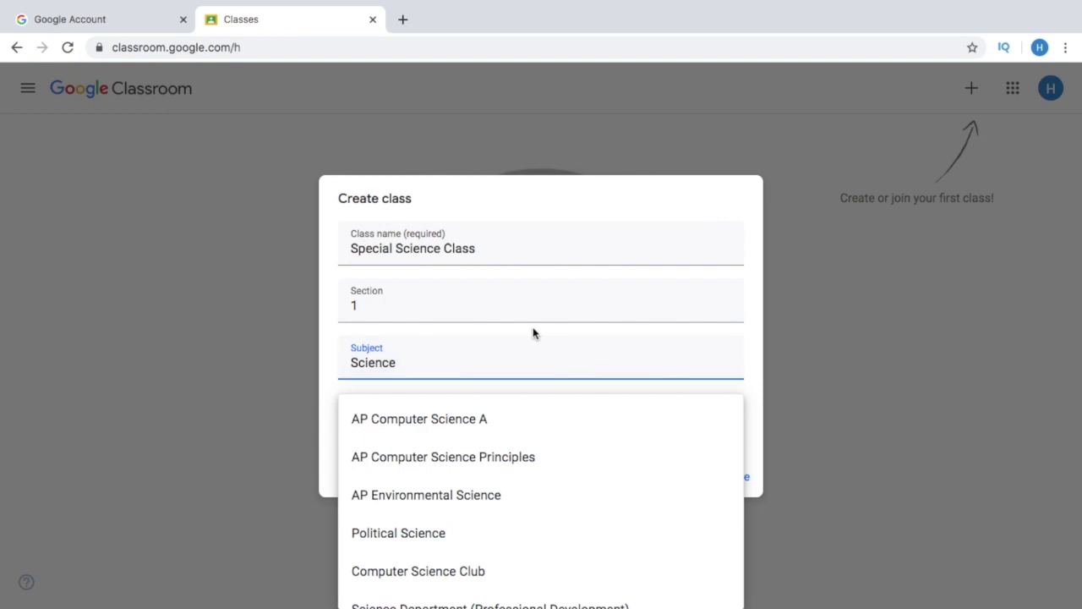
left_click(534, 333)
left_click(467, 424)
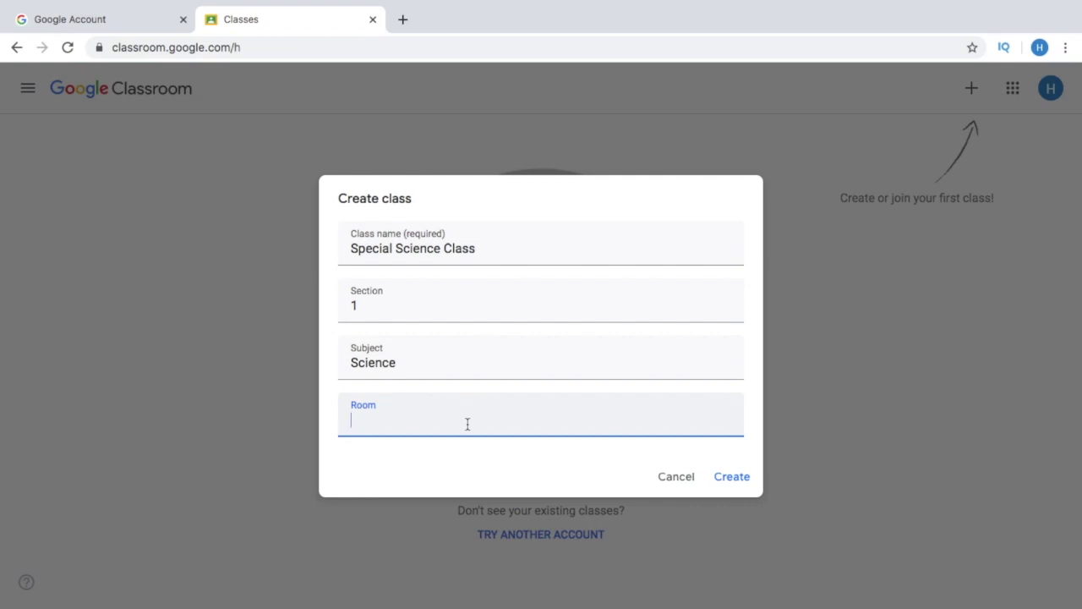
type("RM101")
left_click(729, 480)
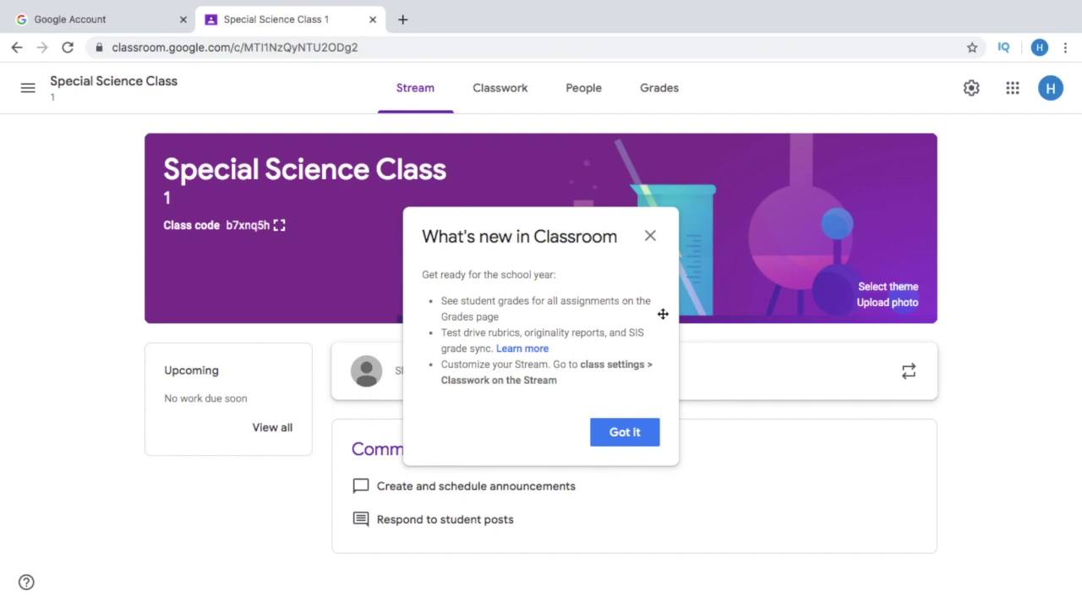
Close the What's new popup and open the Classroom navigation drawer.
left_click(650, 235)
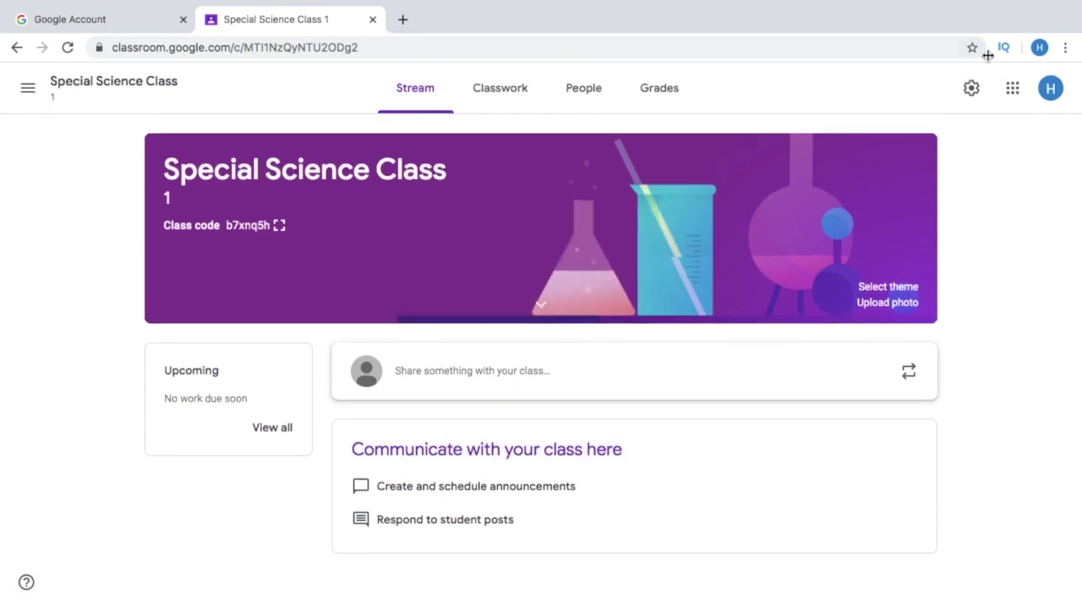
left_click(1013, 88)
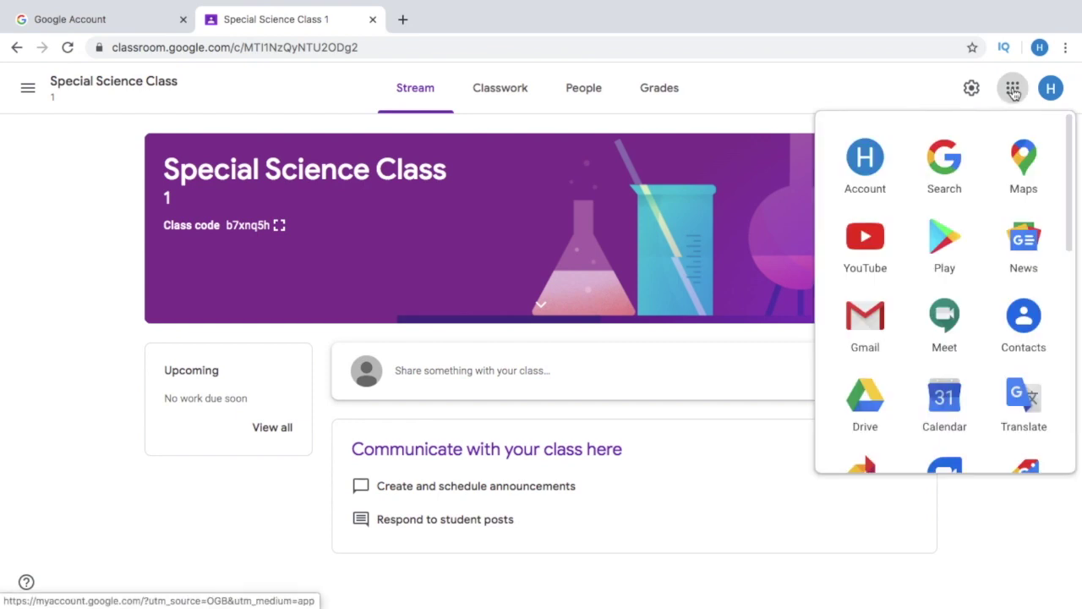
left_click(863, 87)
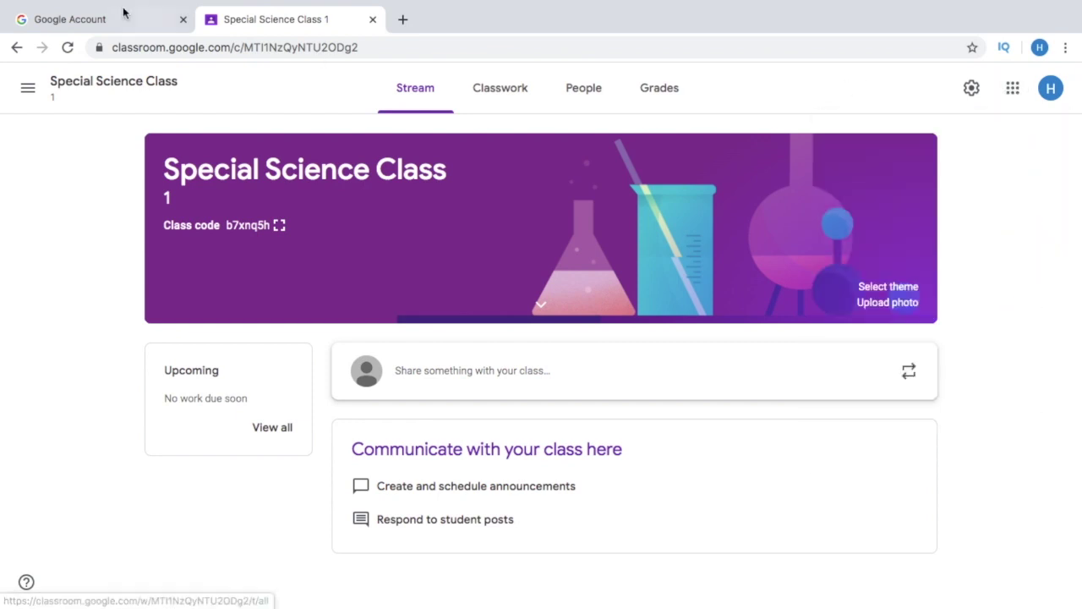
left_click(28, 88)
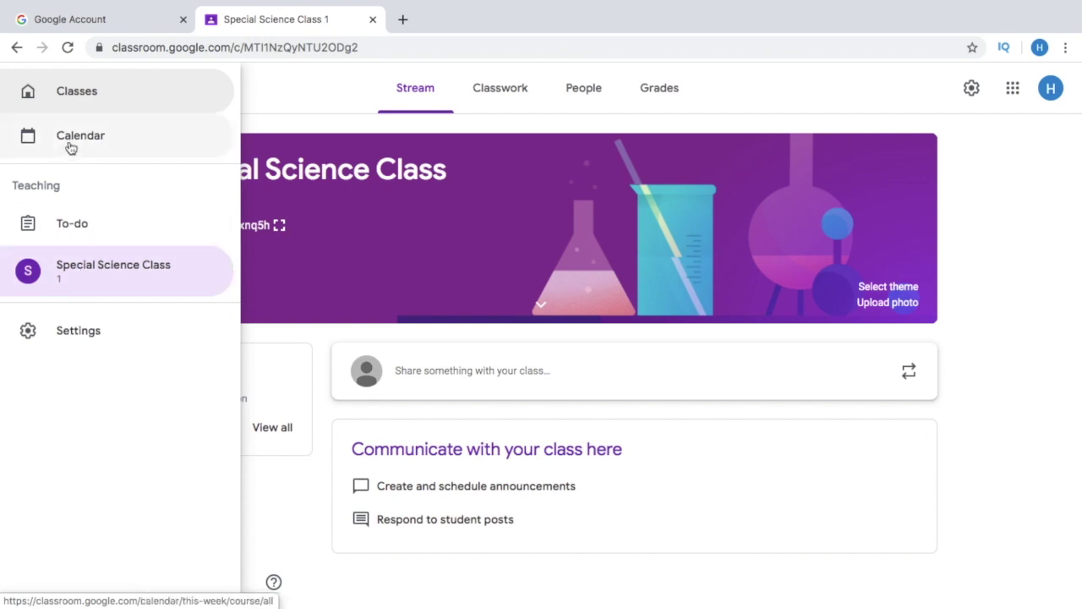
Go to the Classes home page, then back into Special Science Class.
left_click(94, 89)
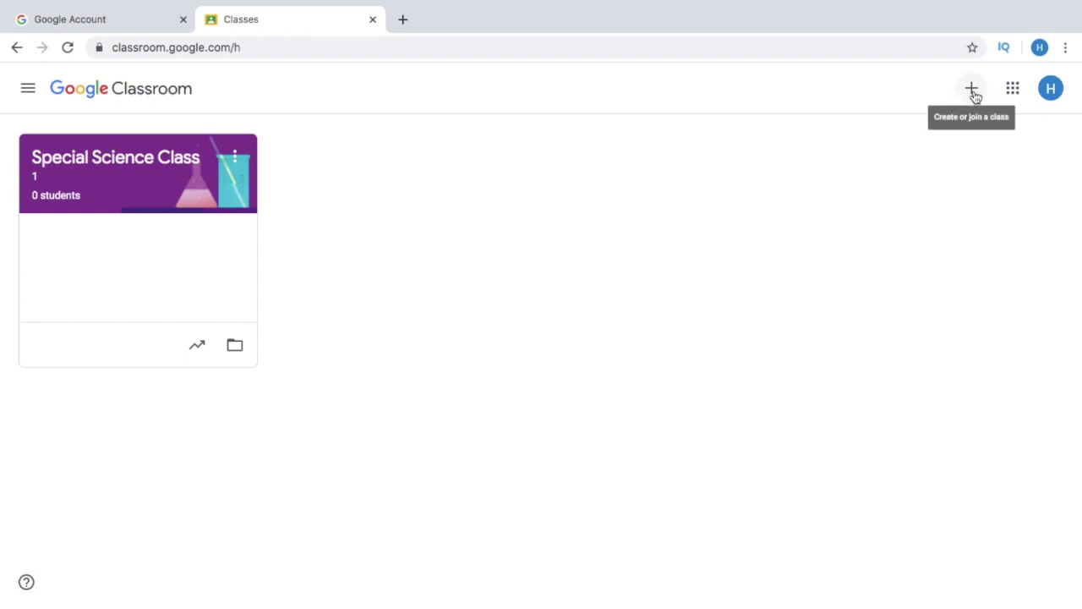
left_click(99, 164)
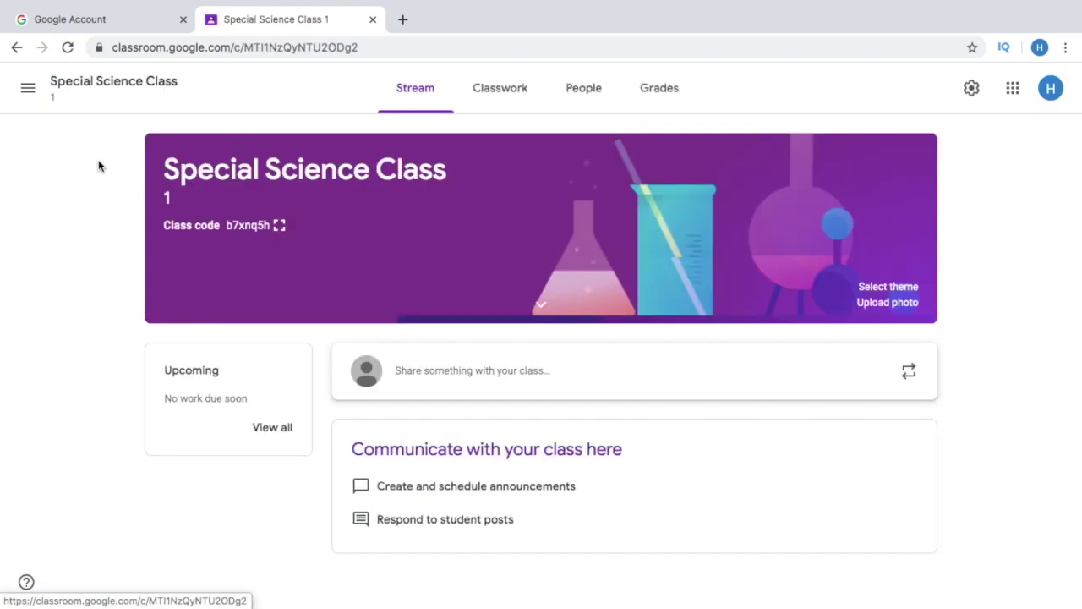
mouse_move(541, 602)
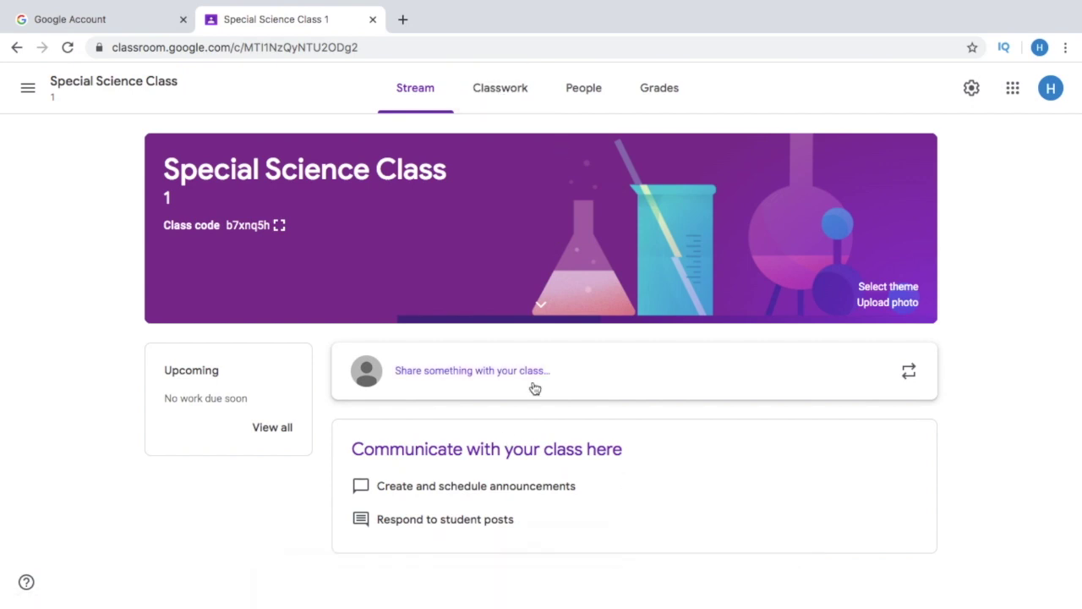
Start a class post reading 'Good morning! Welcome to our classroom.'.
left_click(483, 374)
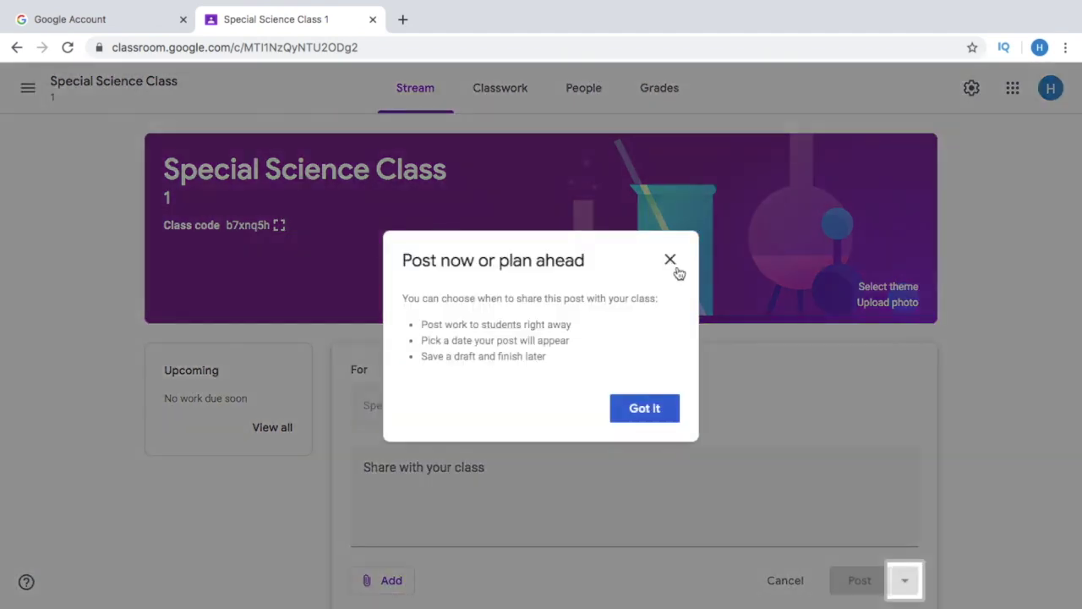
left_click(672, 263)
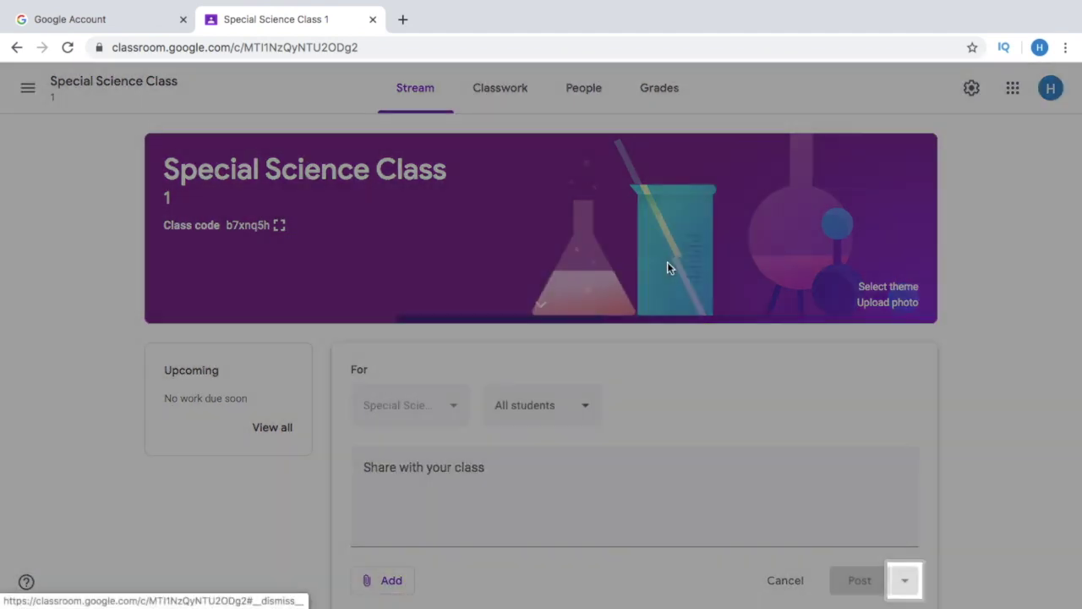
type("Good")
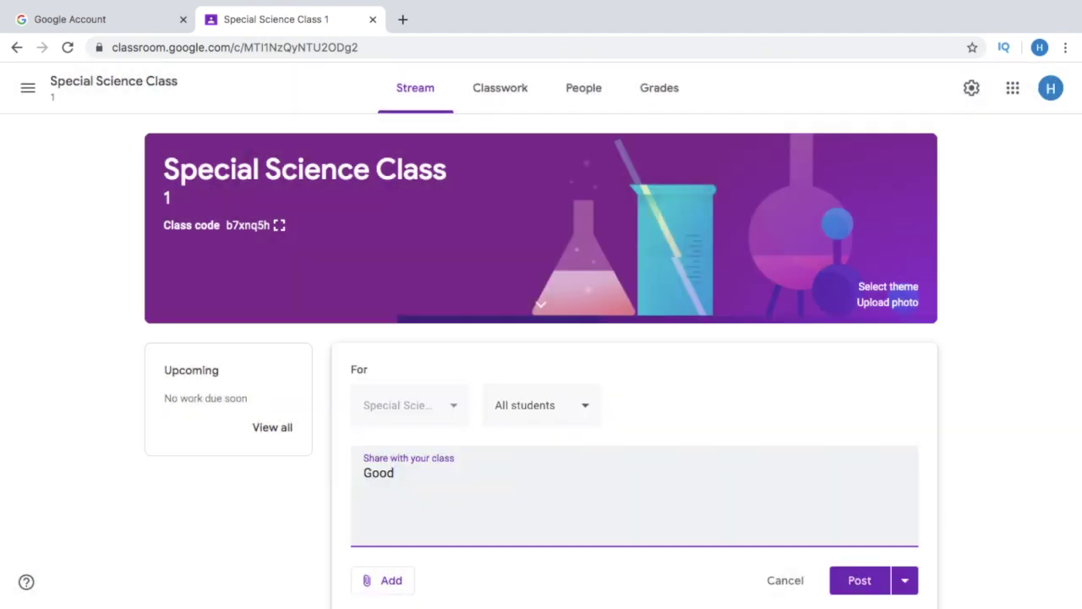
type(" morning! Welcome to")
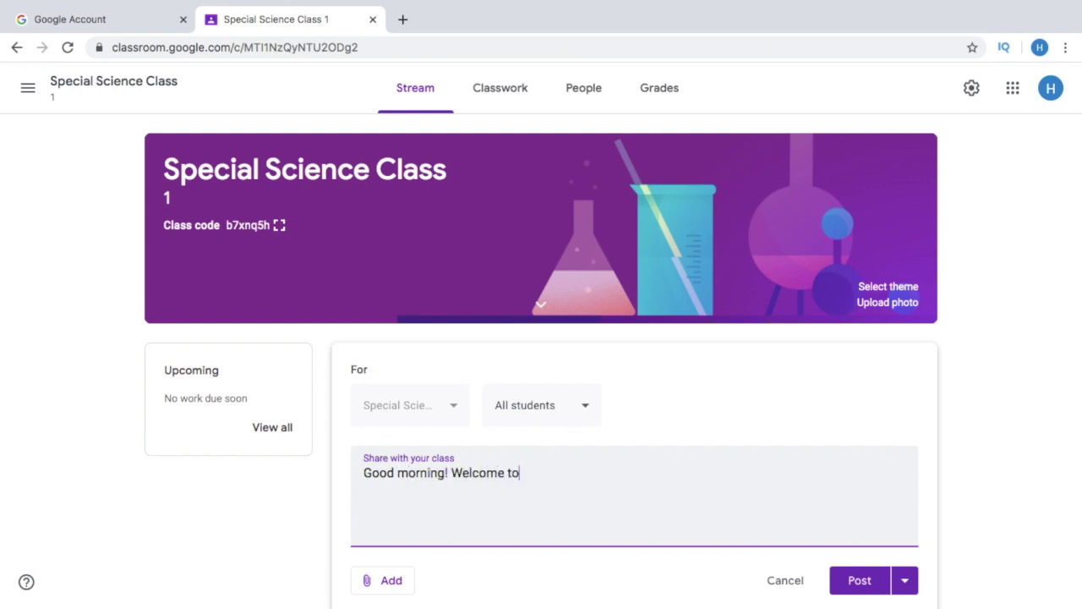
type(" our classroom.")
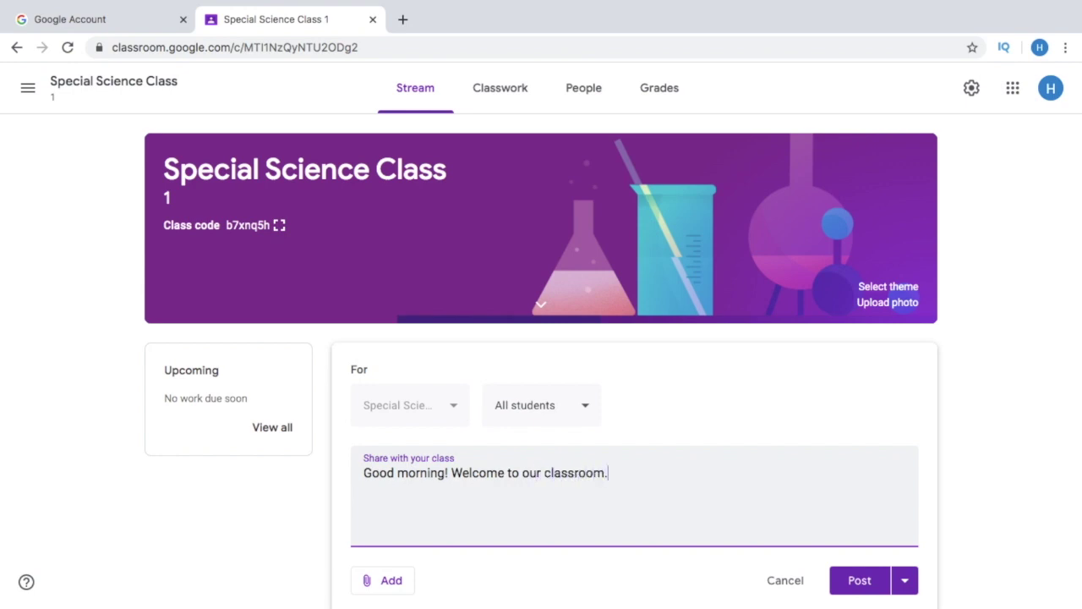
left_click(449, 409)
scroll(450, 408, "down", 1)
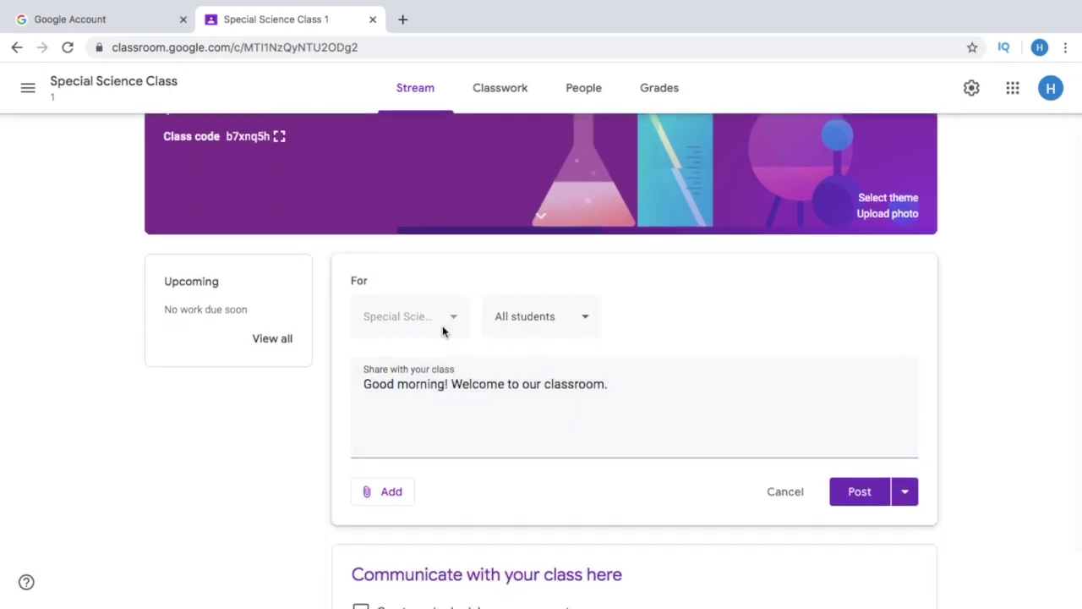
Confirm the post targets All students and bring up the attachment choices.
left_click(585, 320)
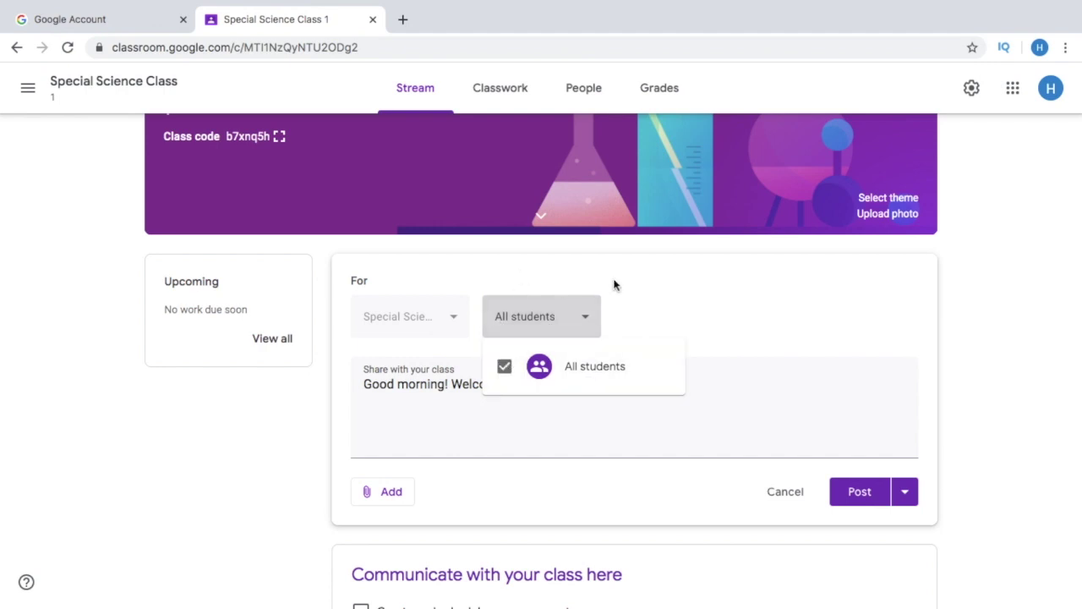
left_click(666, 309)
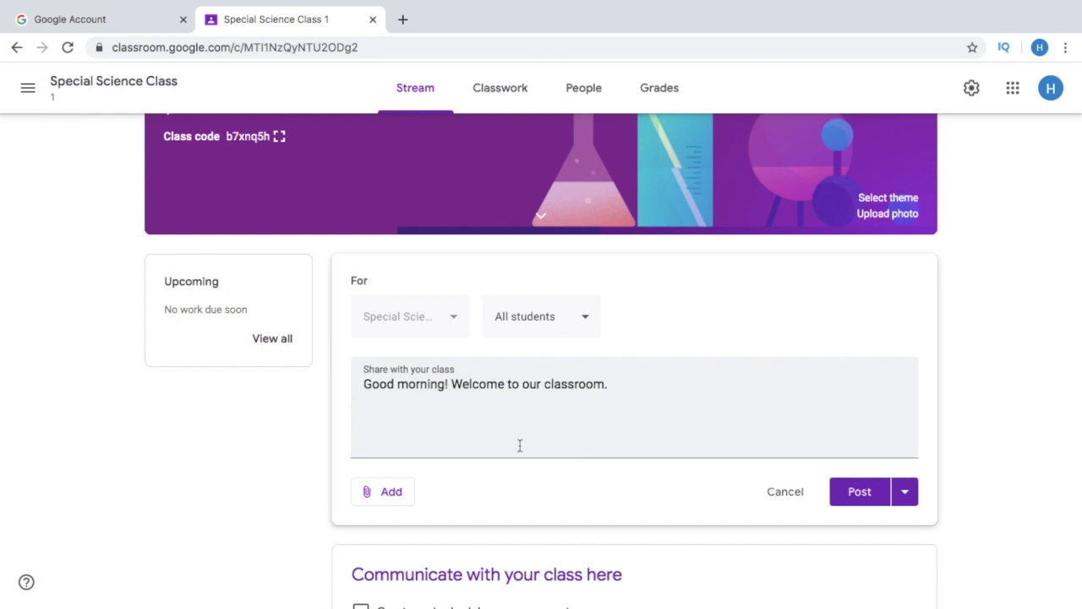
left_click(390, 492)
scroll(536, 434, "down", 1)
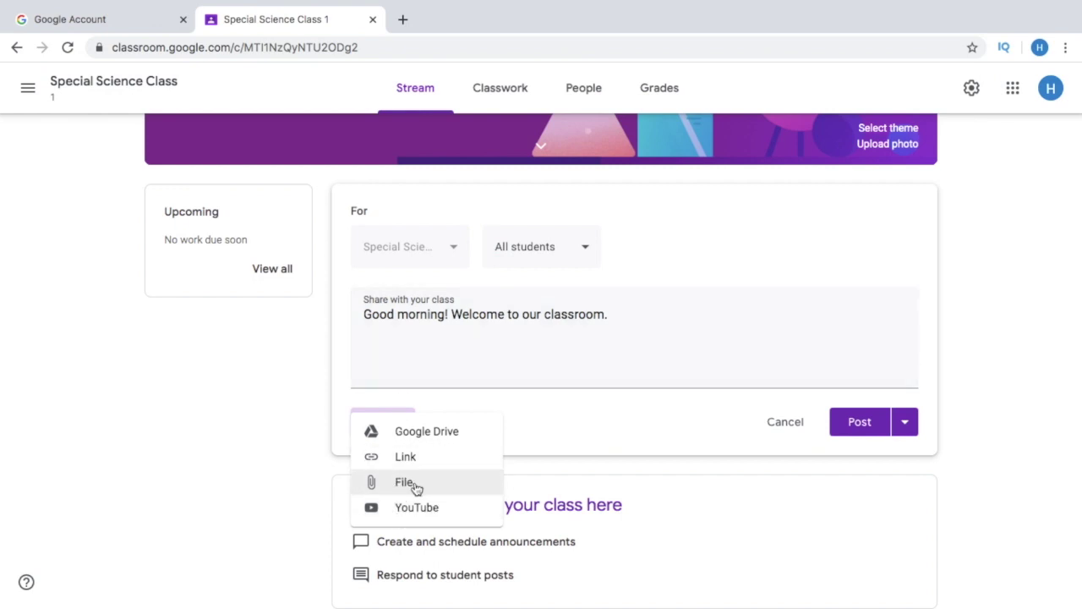
Search YouTube for 'Special Scienc' videos to attach to the announcement.
left_click(416, 511)
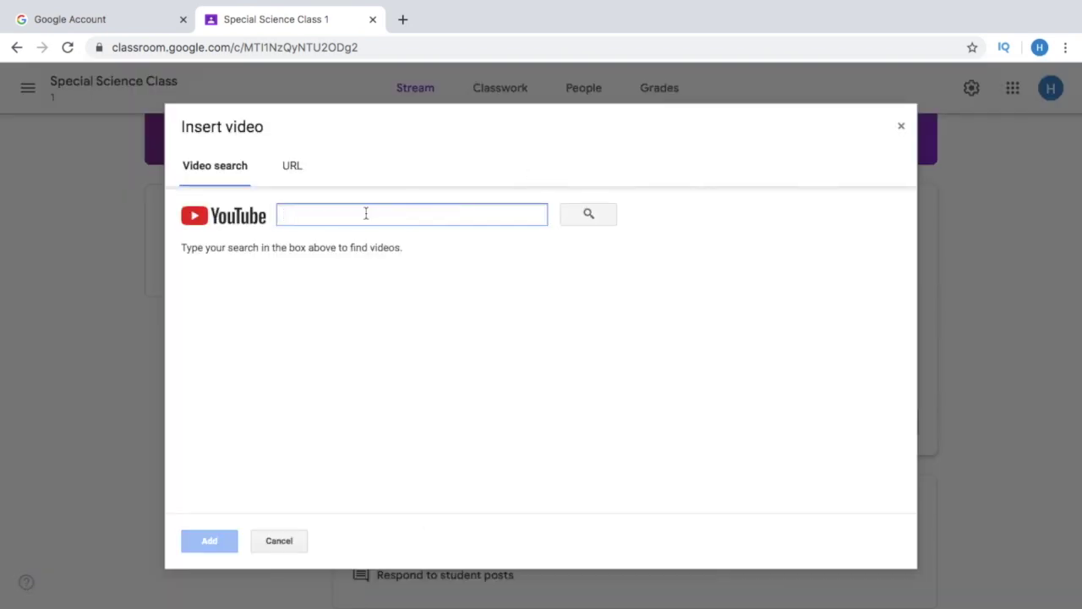
type("af")
key("BackSpace")
type("Special Scienc")
left_click(586, 218)
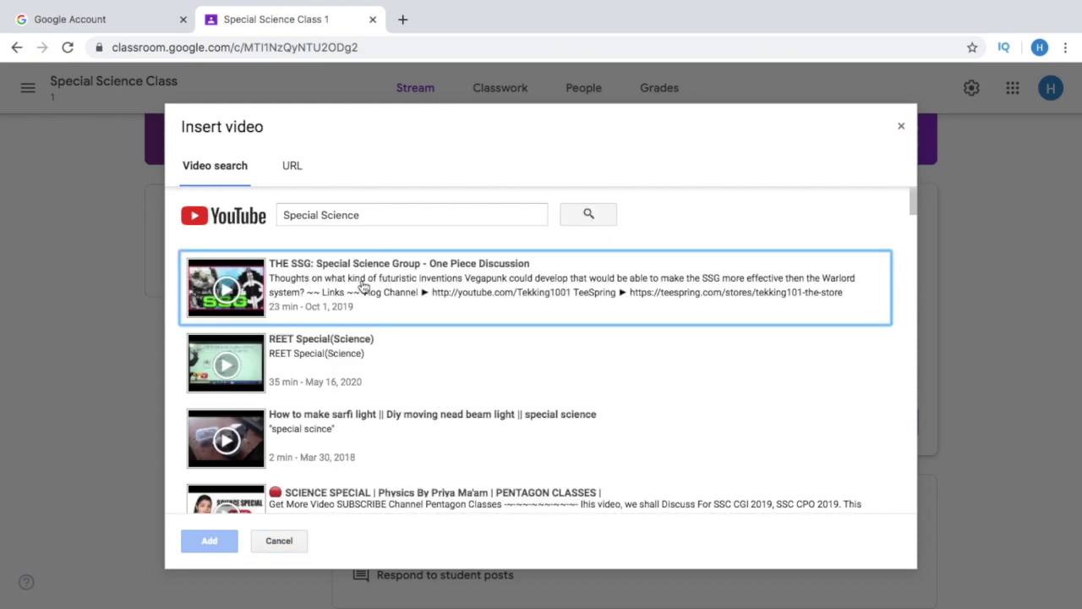
Attach the 23-minute 'Science and technology top 75 questions' video to the announcement.
scroll(406, 295, "down", 2)
scroll(372, 356, "down", 3)
scroll(373, 363, "down", 5)
scroll(400, 378, "down", 6)
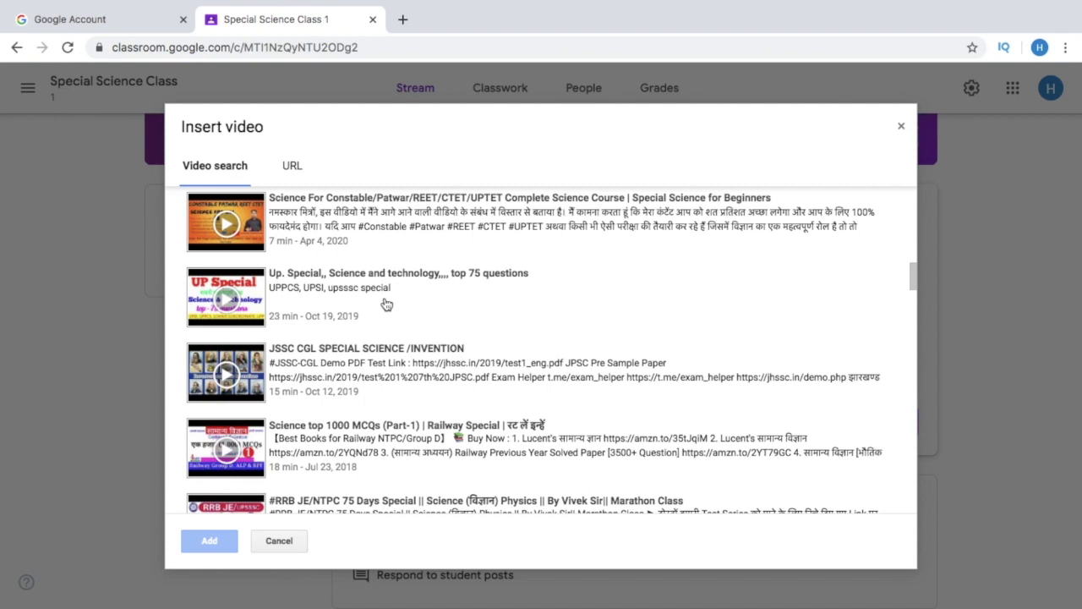
scroll(386, 445, "down", 1)
scroll(386, 445, "down", 2)
scroll(385, 446, "up", 2)
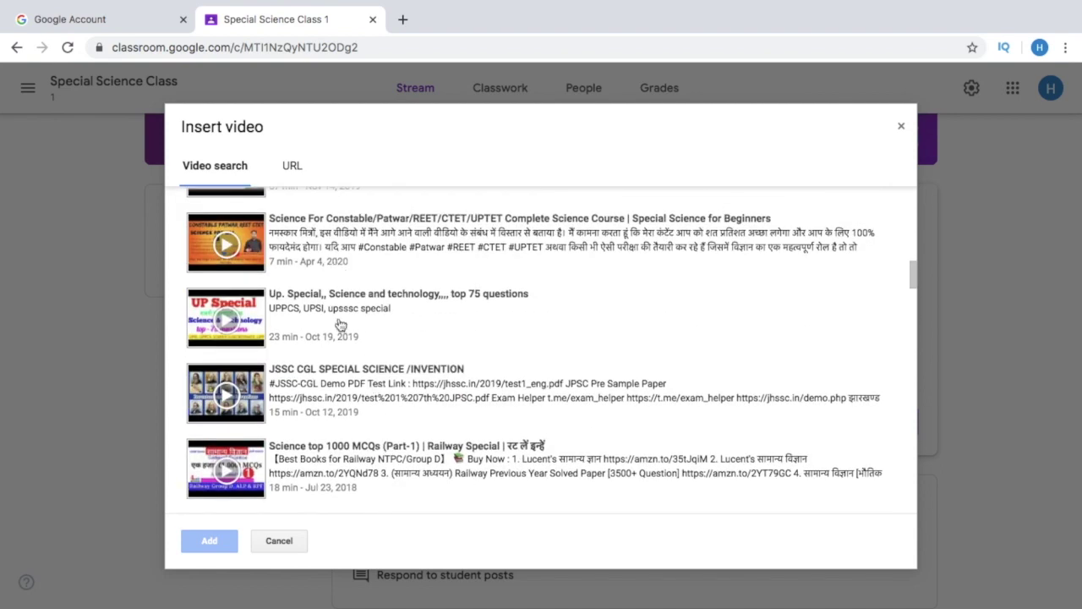
left_click(340, 325)
left_click(213, 541)
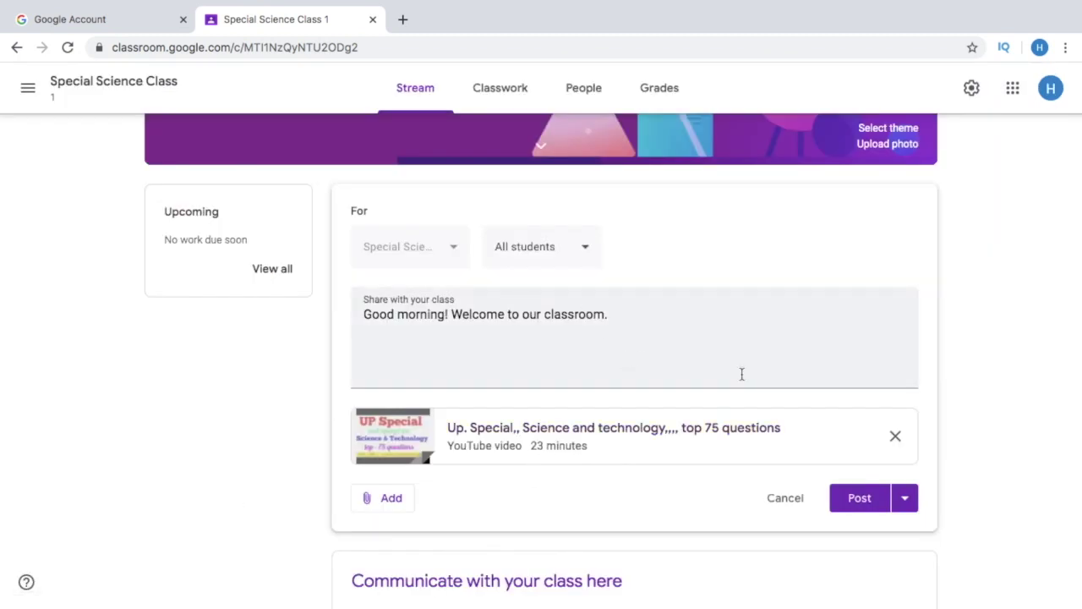
Try scheduling the announcement for May 19, 2020, cancel it, and remove the YouTube video.
scroll(693, 452, "down", 1)
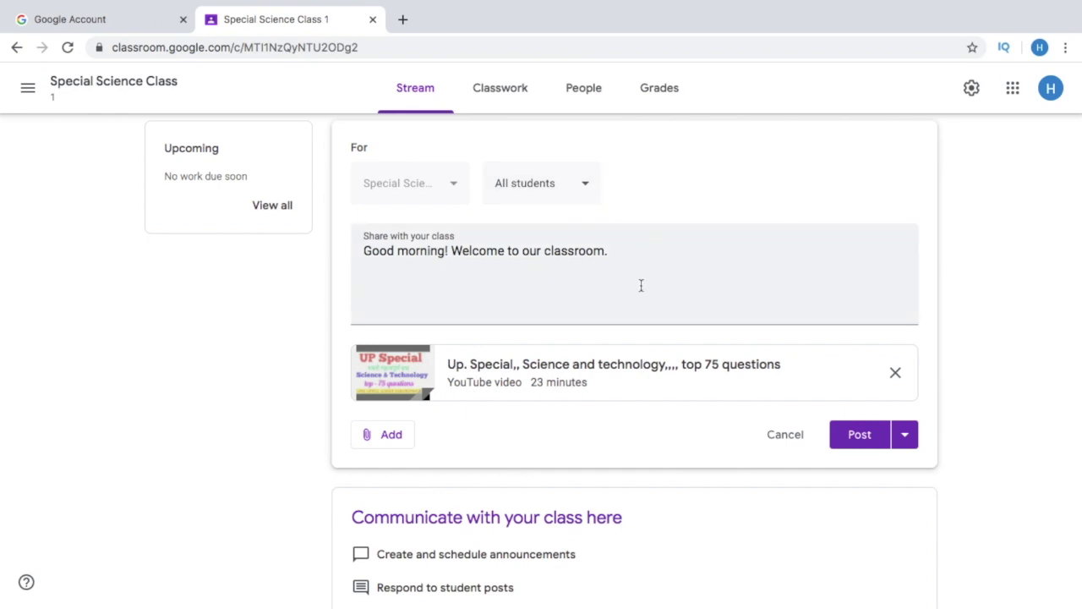
left_click(906, 440)
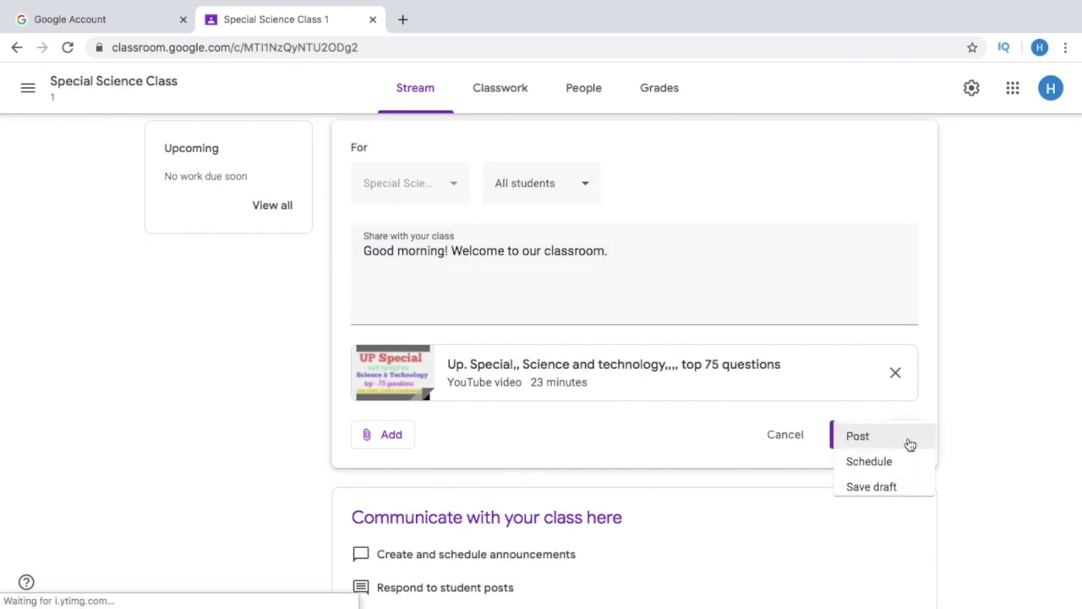
left_click(852, 465)
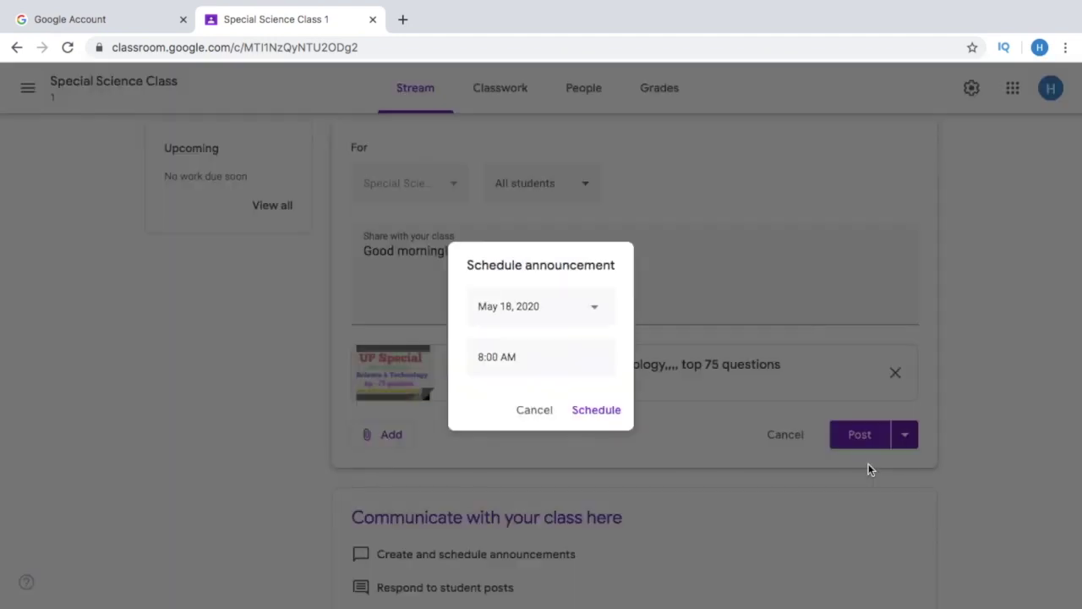
left_click(598, 309)
left_click(533, 456)
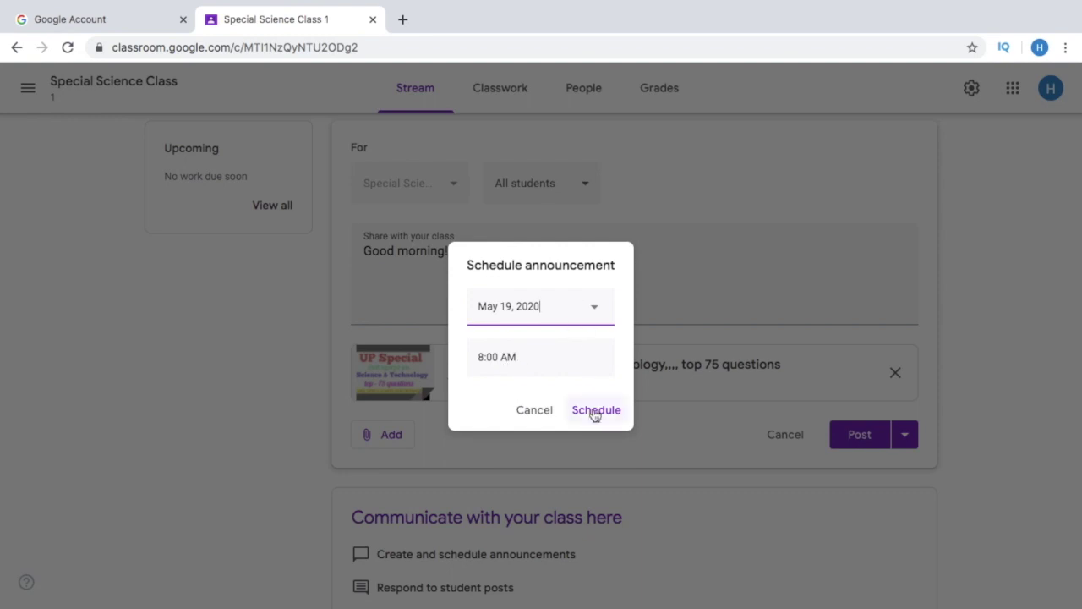
left_click(534, 410)
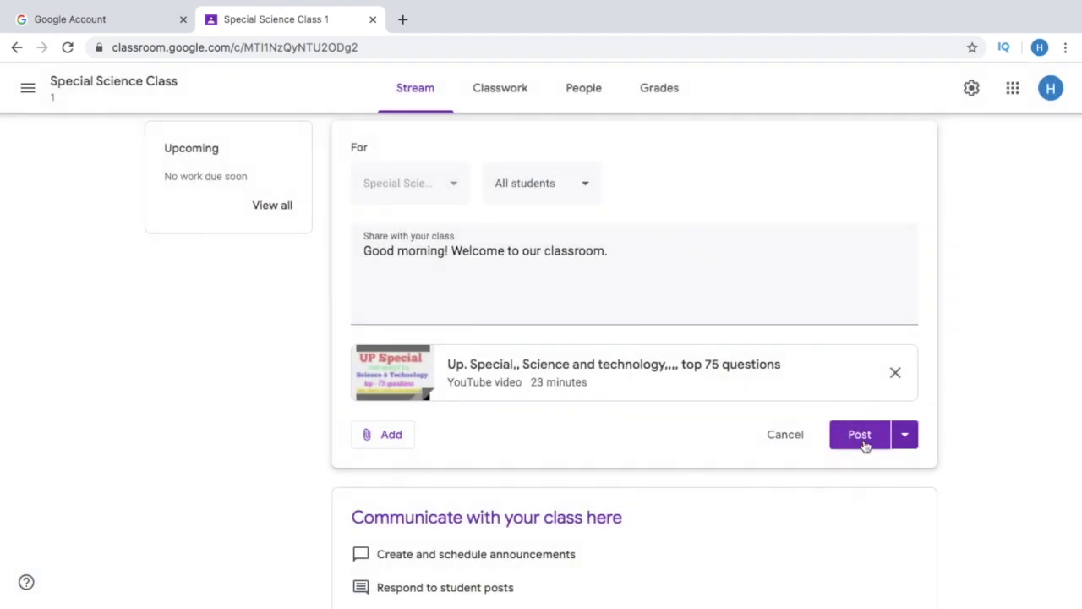
left_click(893, 373)
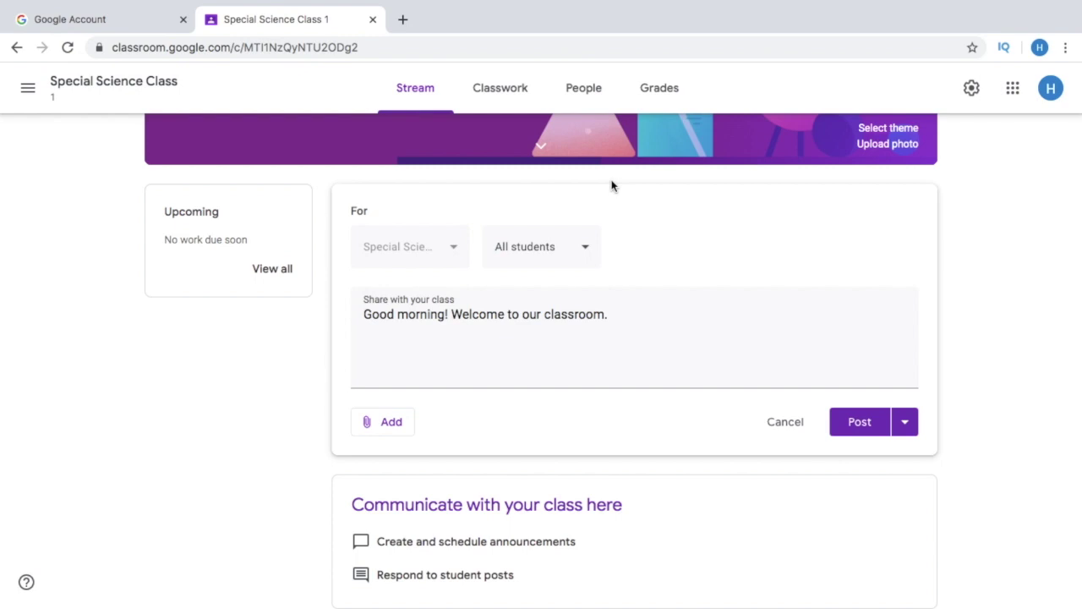
Discard the unsent announcement and start a new assignment from the Classwork Create menu.
left_click(509, 92)
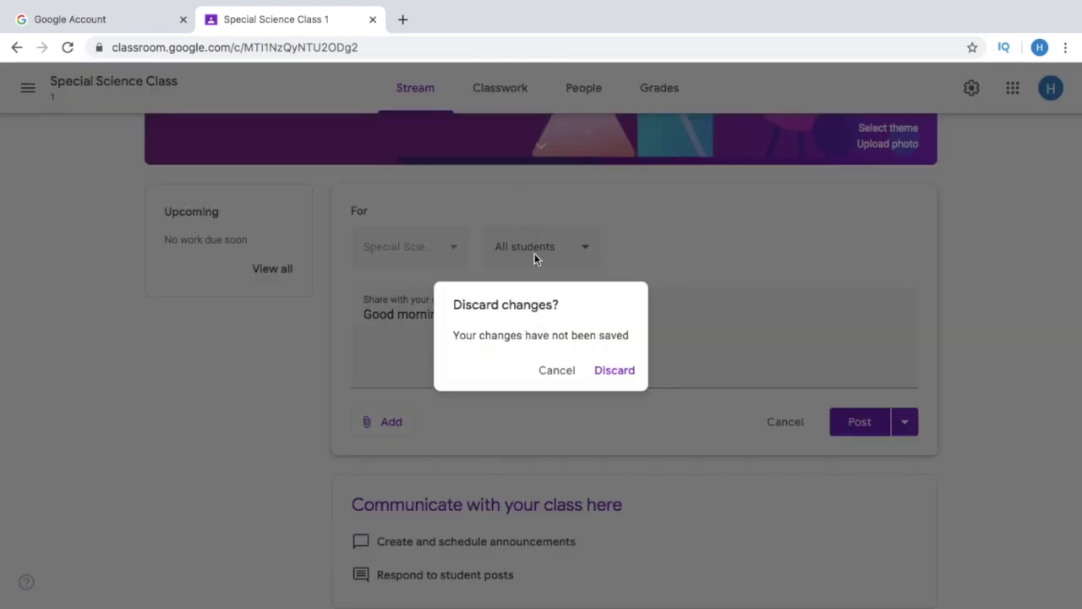
left_click(615, 370)
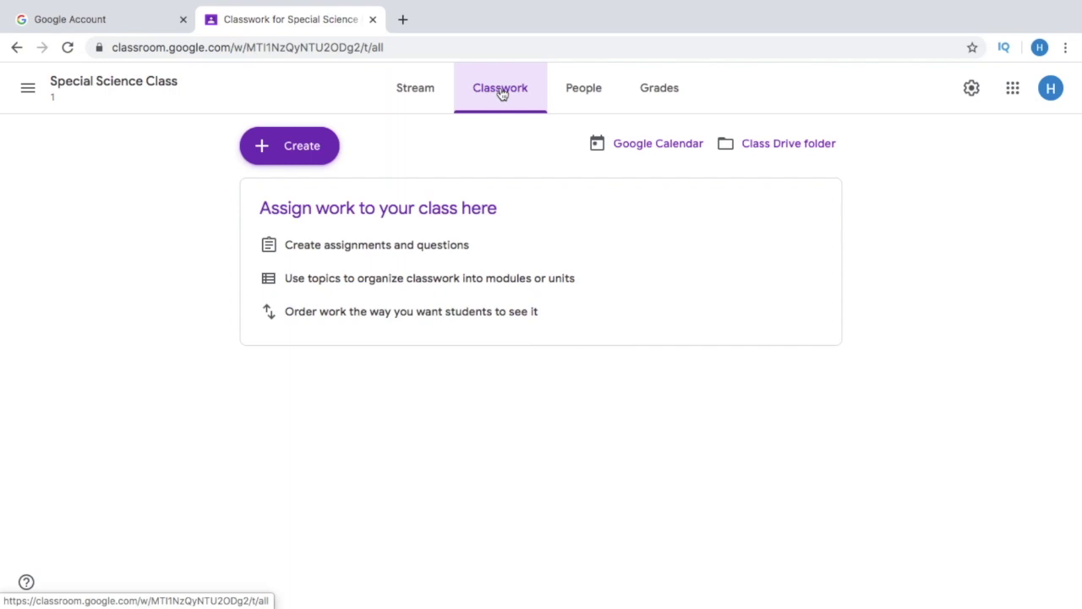
left_click(315, 151)
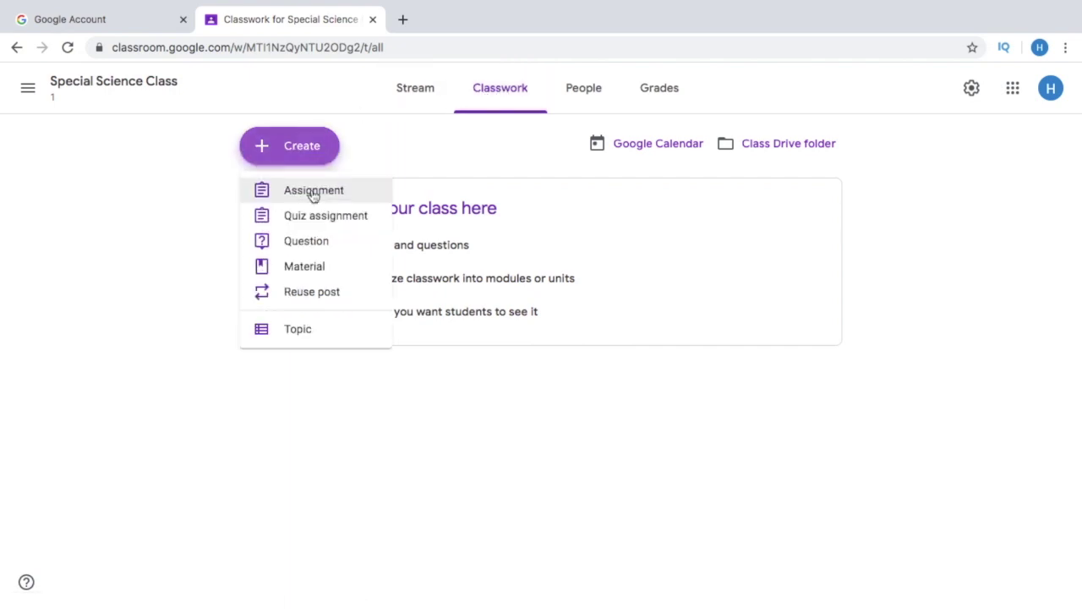
left_click(351, 202)
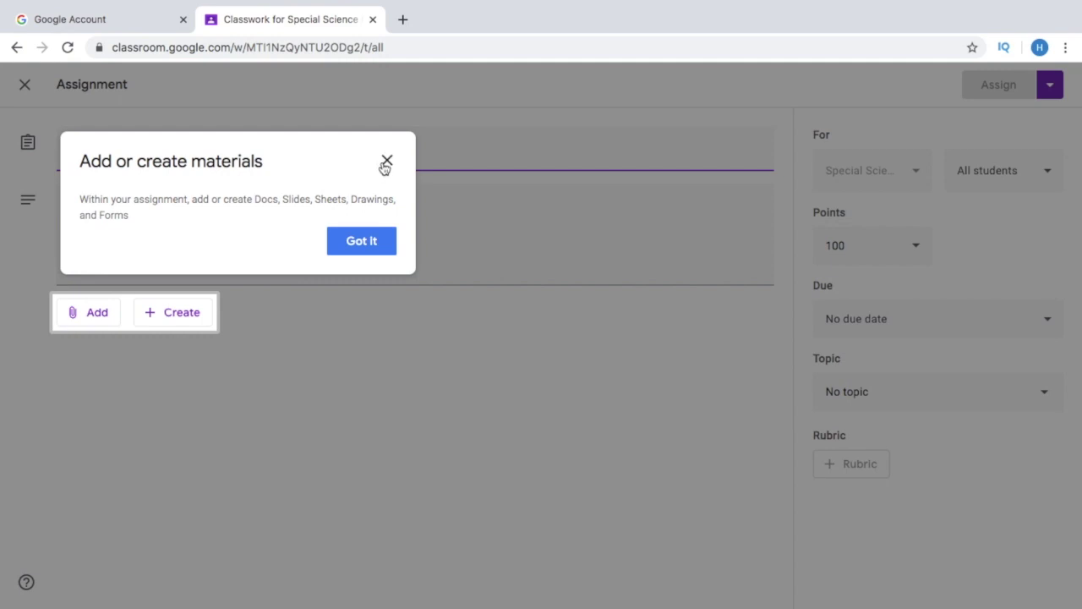
Title the assignment 'Exercise 1' with instructions 'Please answer this activity.'.
left_click(386, 162)
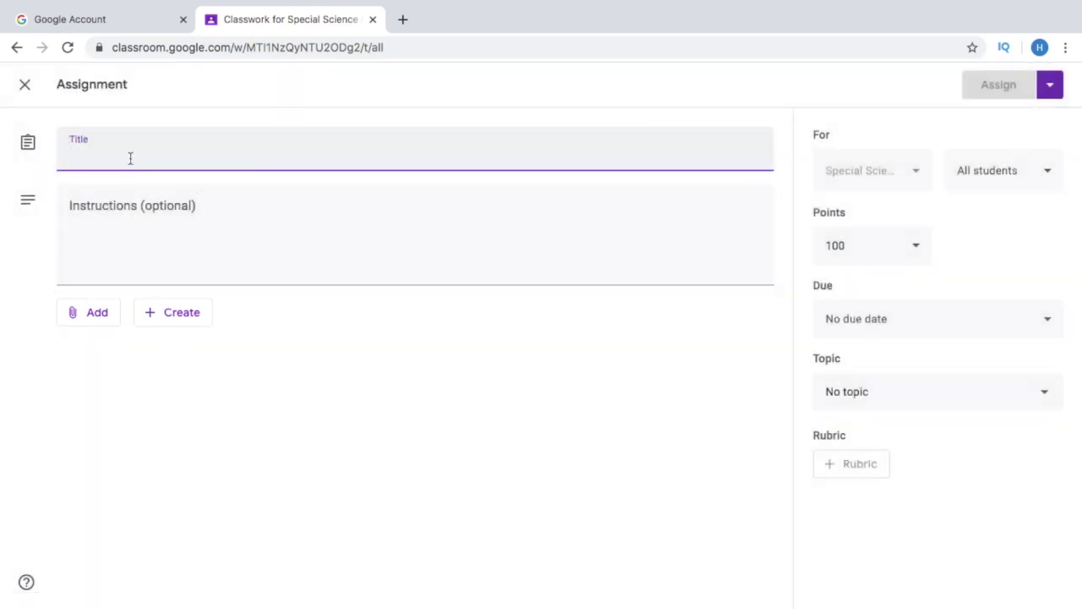
type("E")
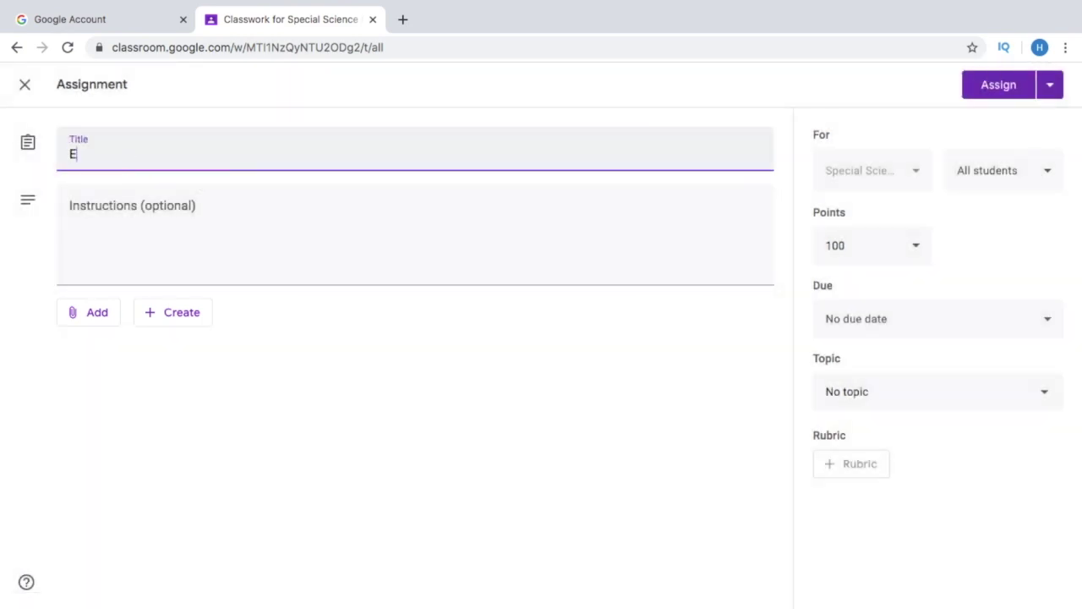
type("xercise 1")
left_click(116, 239)
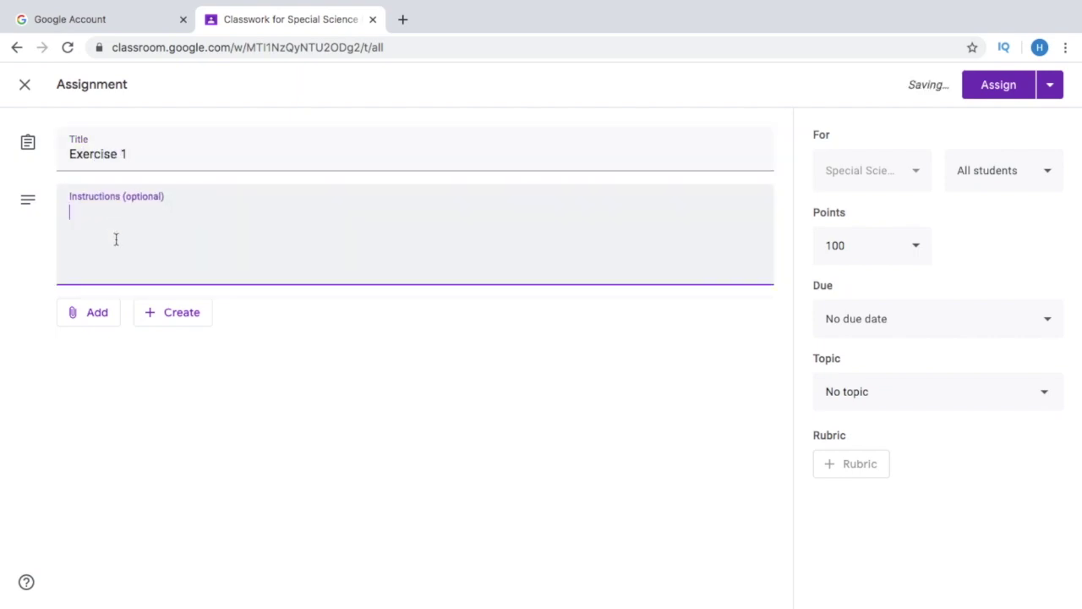
type("Please answer this activity.")
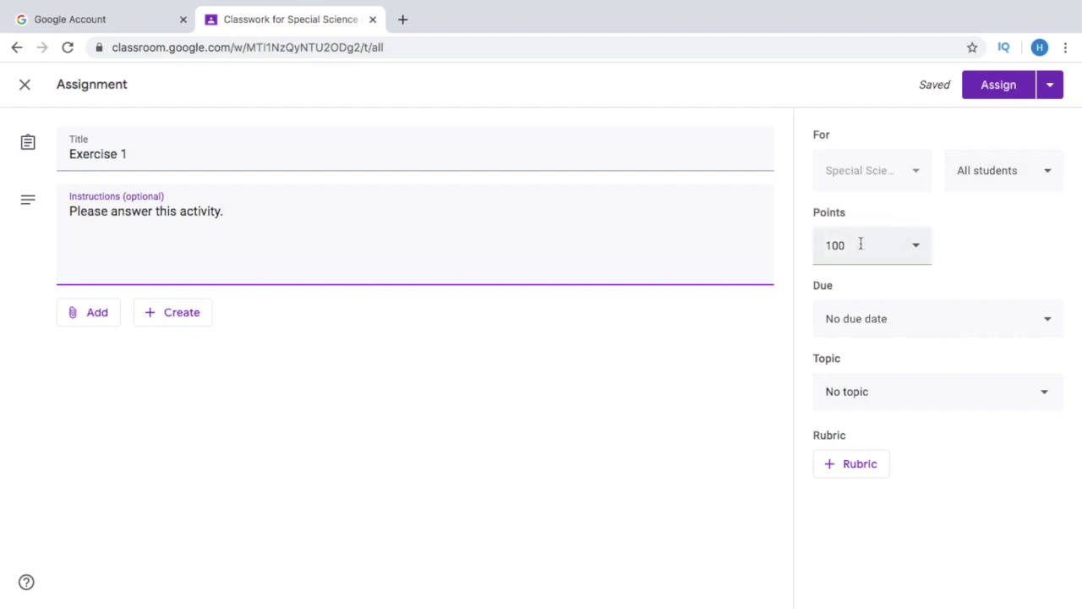
Set the assignment's due date to Friday, May 22, 2020.
left_click(932, 329)
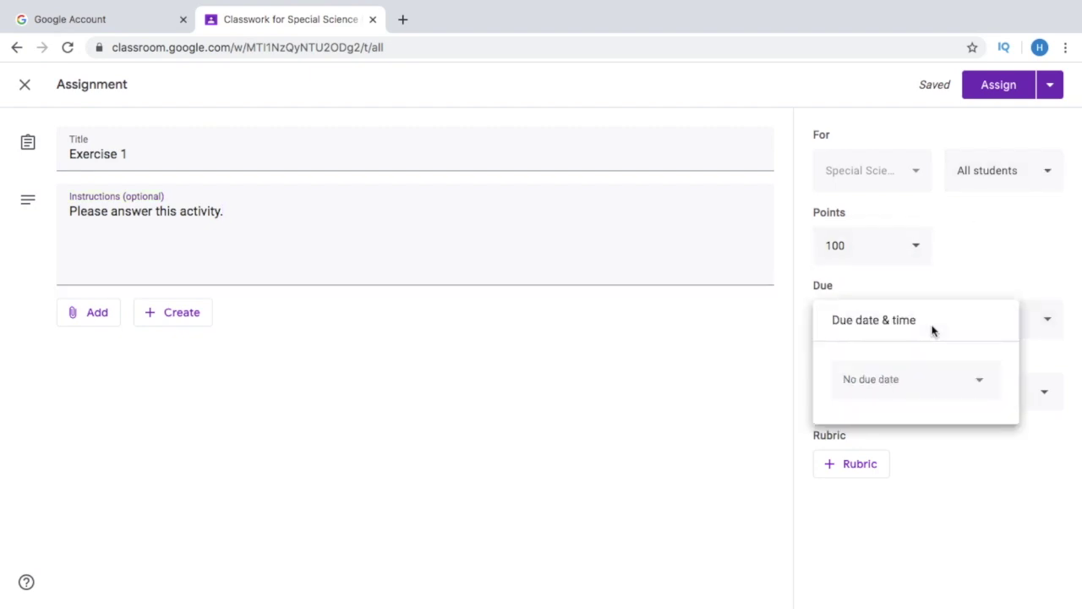
left_click(974, 381)
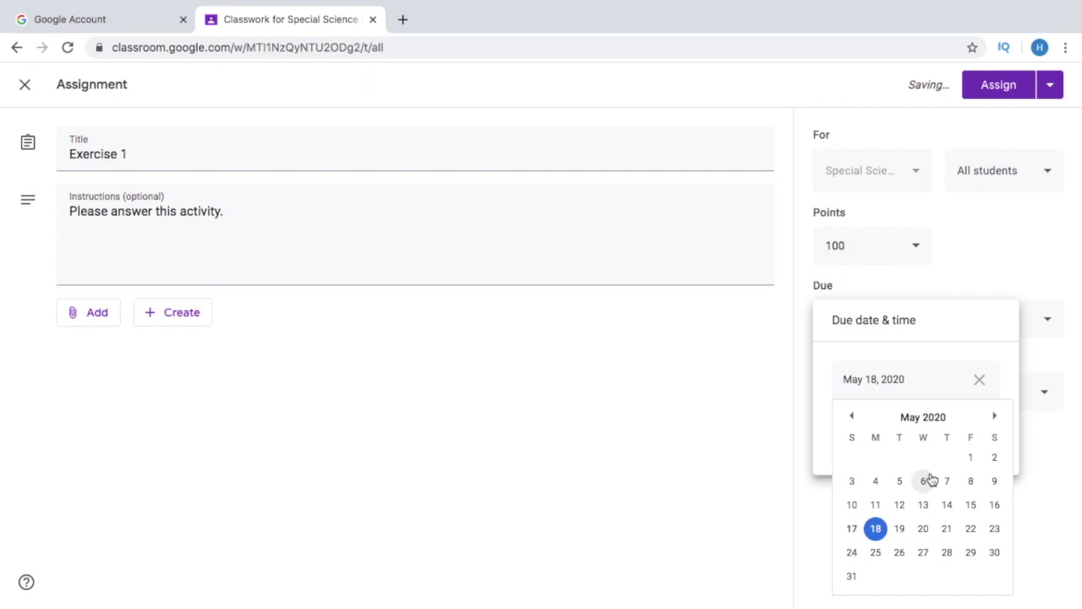
left_click(972, 533)
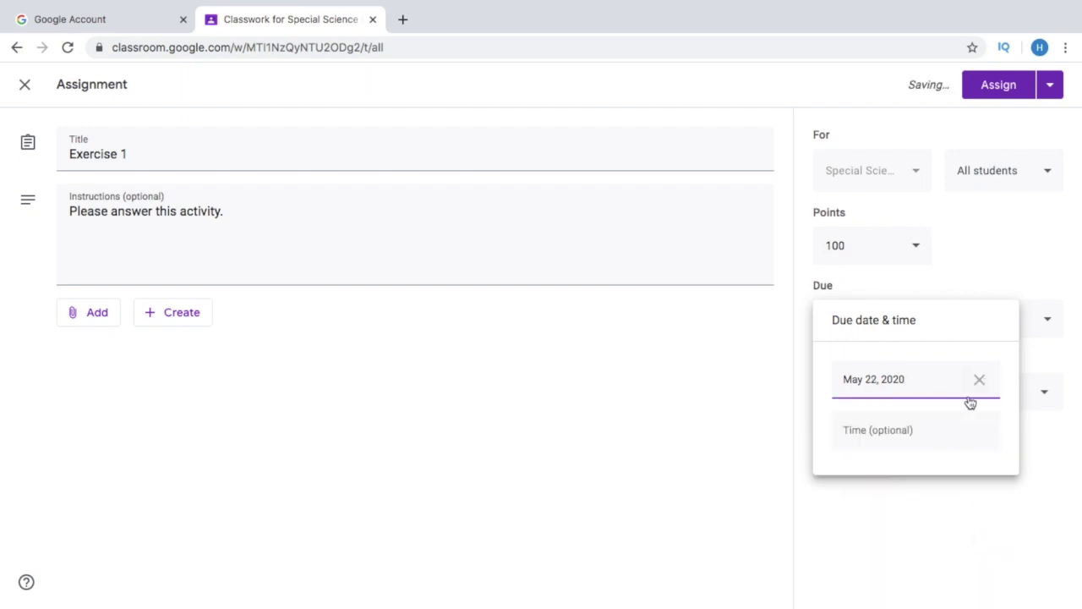
left_click(1043, 483)
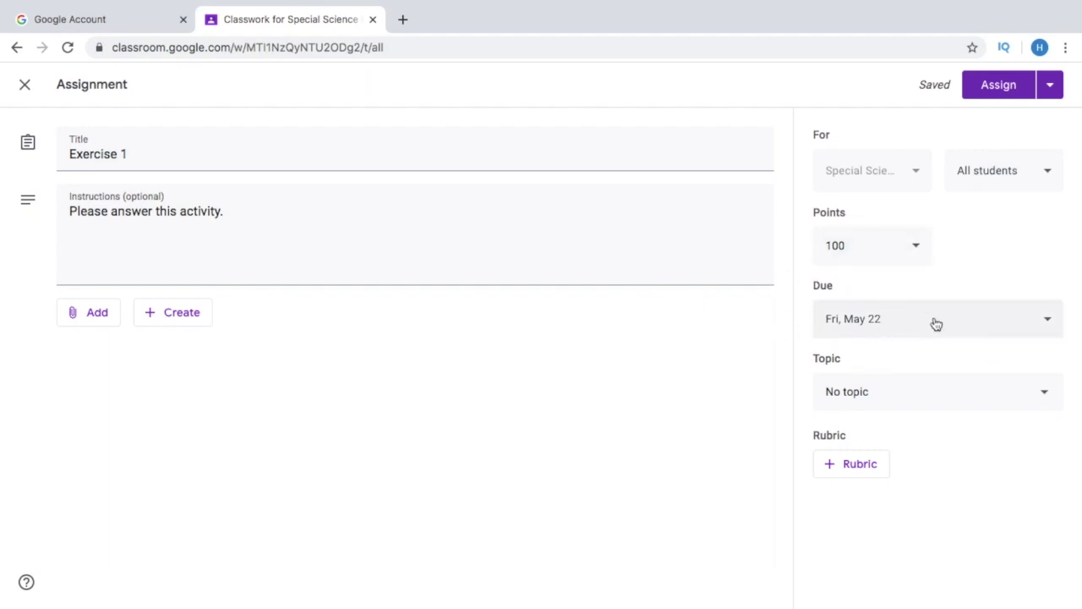
File the assignment under a new topic named 'Introduction'.
left_click(932, 399)
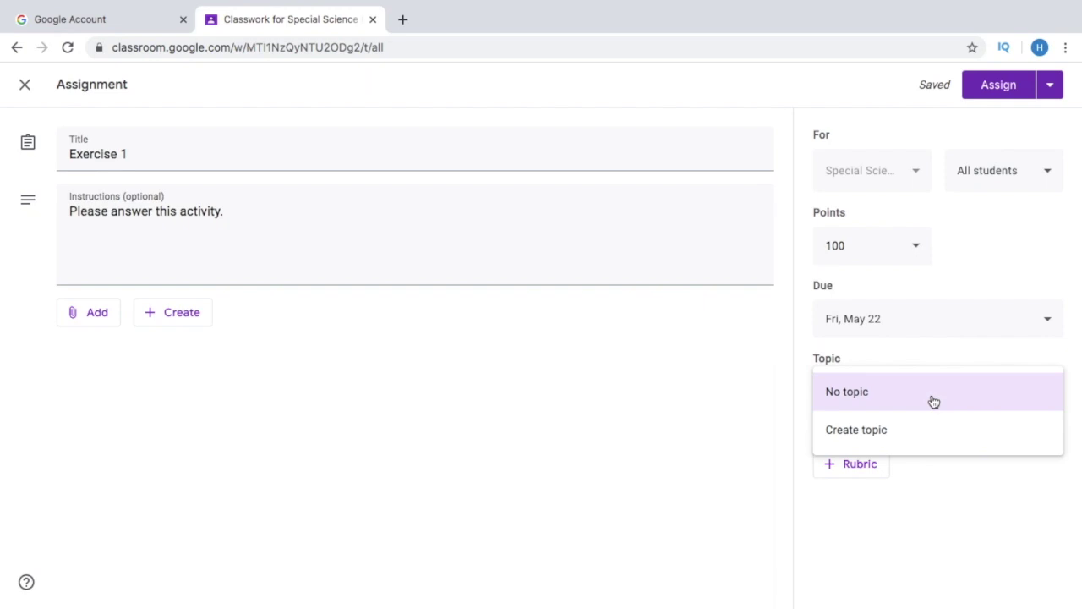
left_click(859, 431)
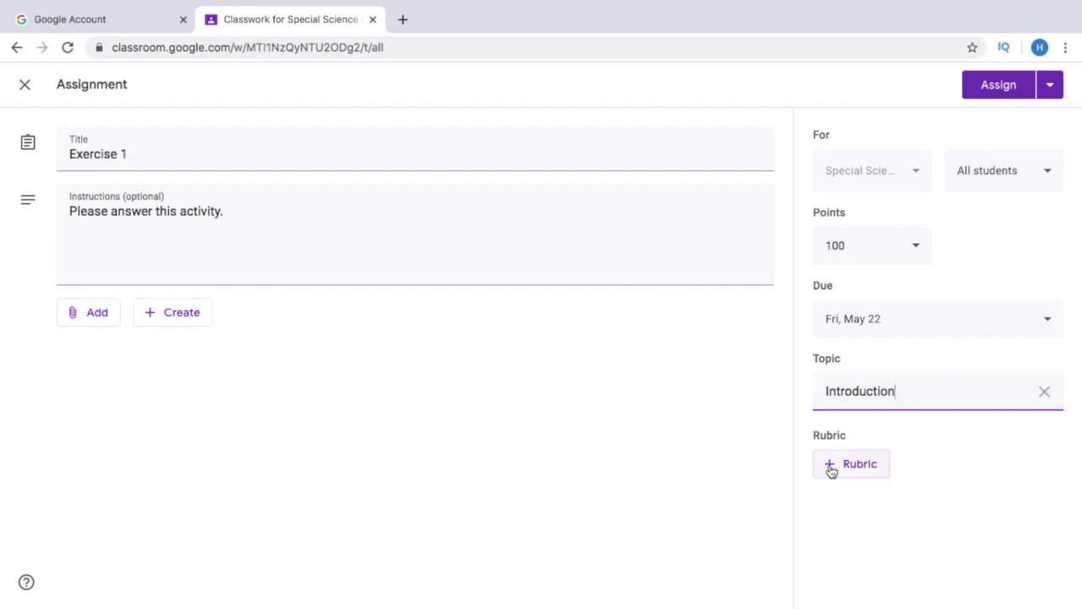
left_click(717, 426)
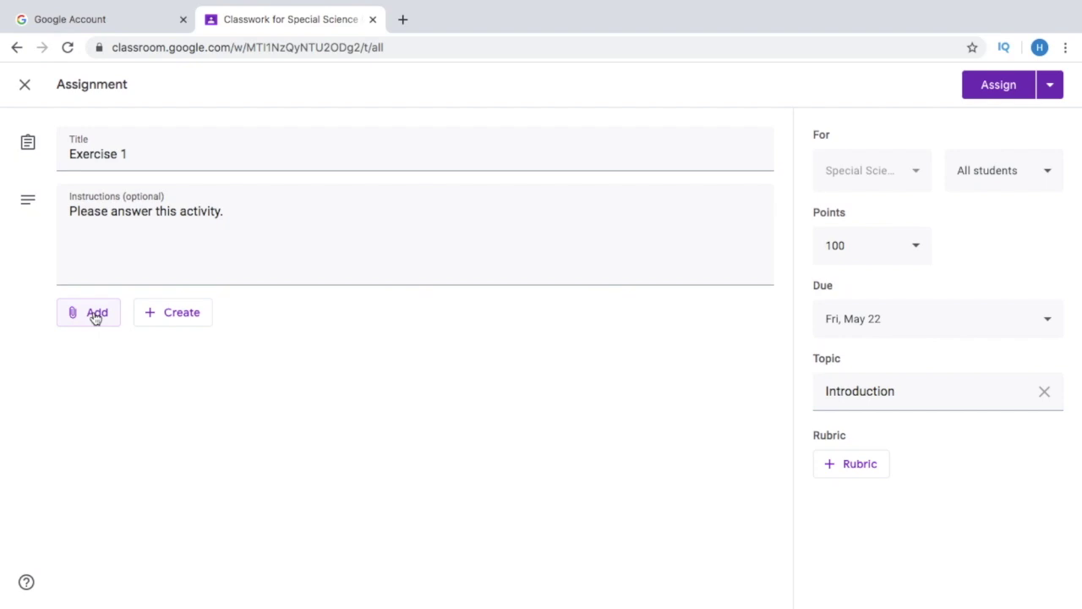
Attach the 'Getting started' PDF from Google Drive, set to make a copy for each student.
left_click(95, 316)
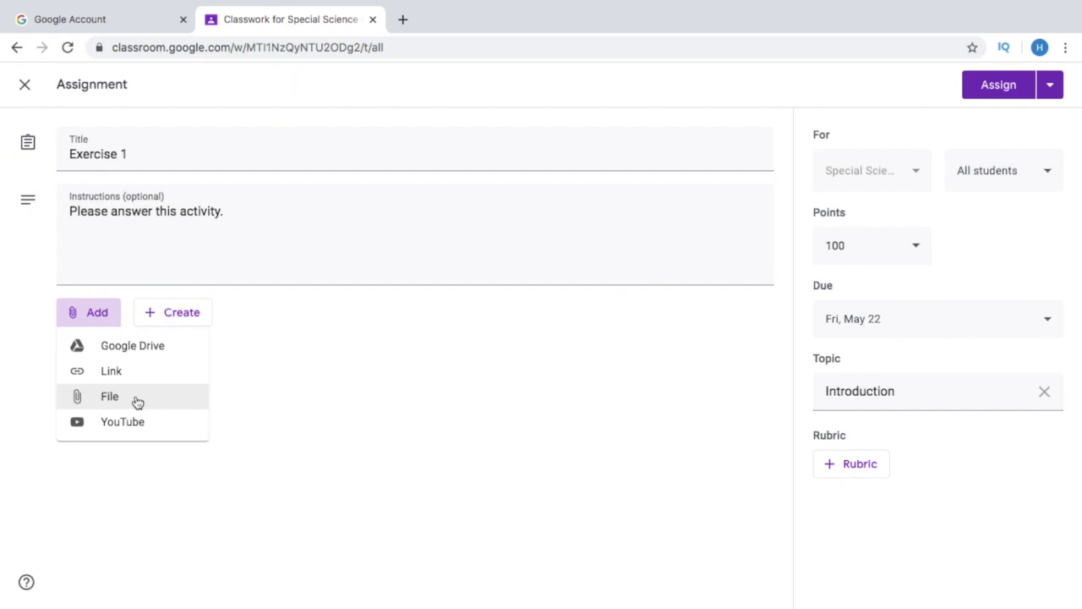
left_click(161, 355)
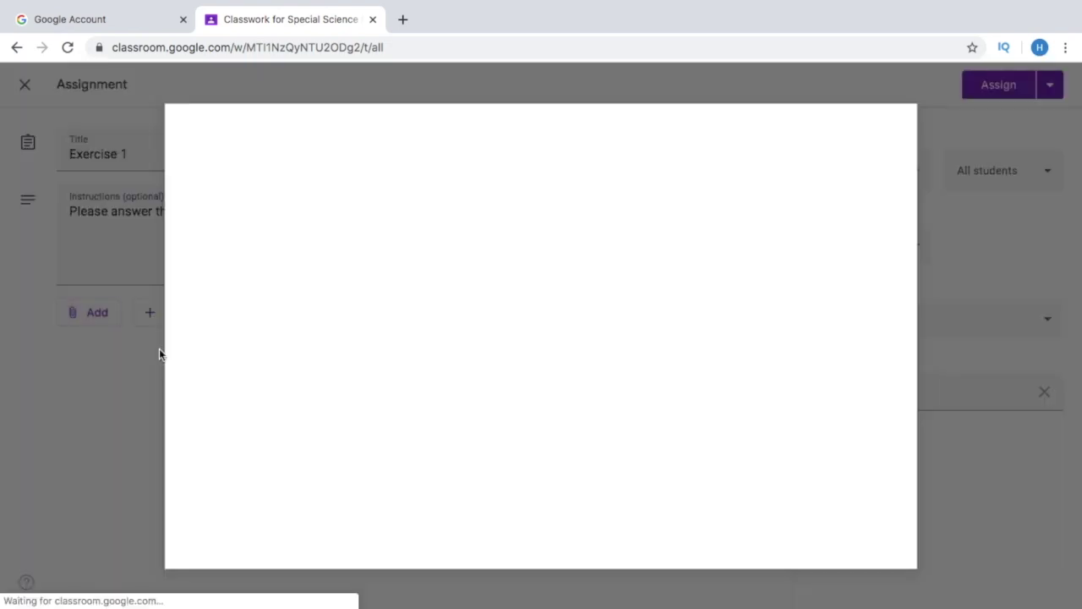
left_click(125, 355)
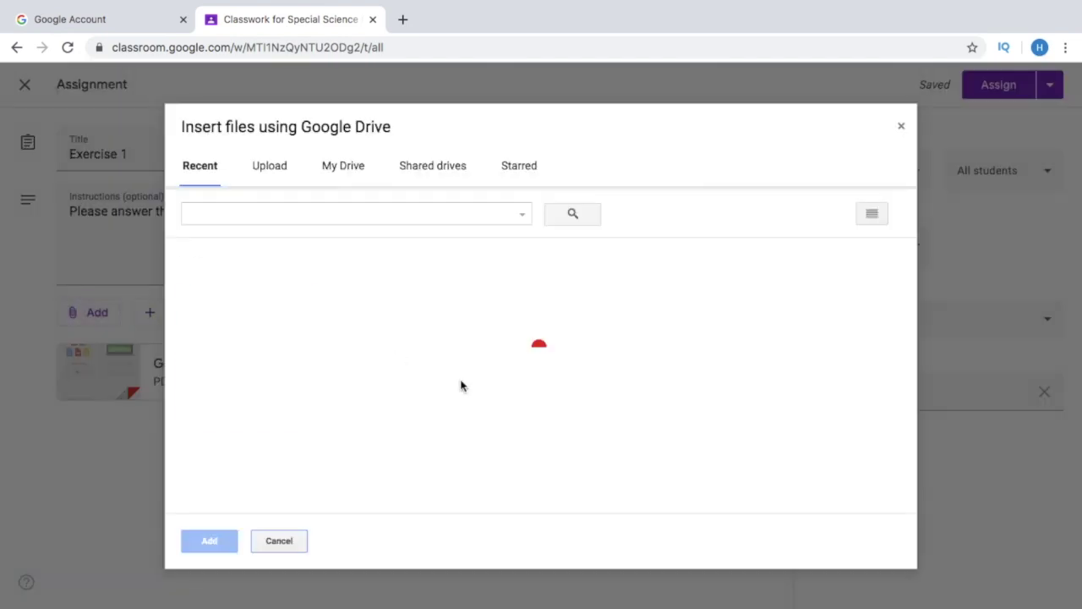
double_click(278, 337)
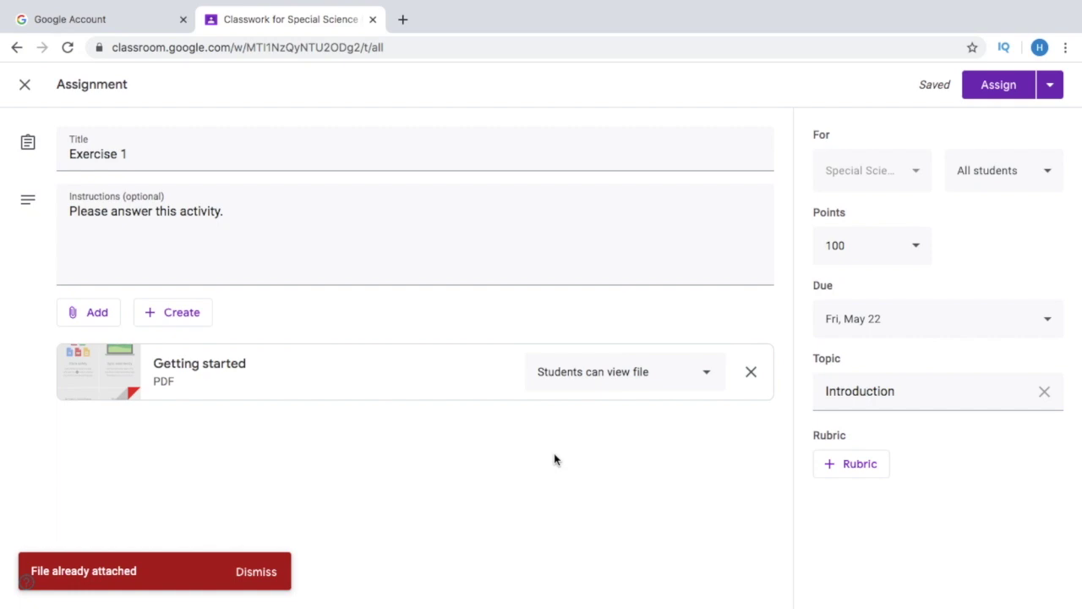
left_click(709, 377)
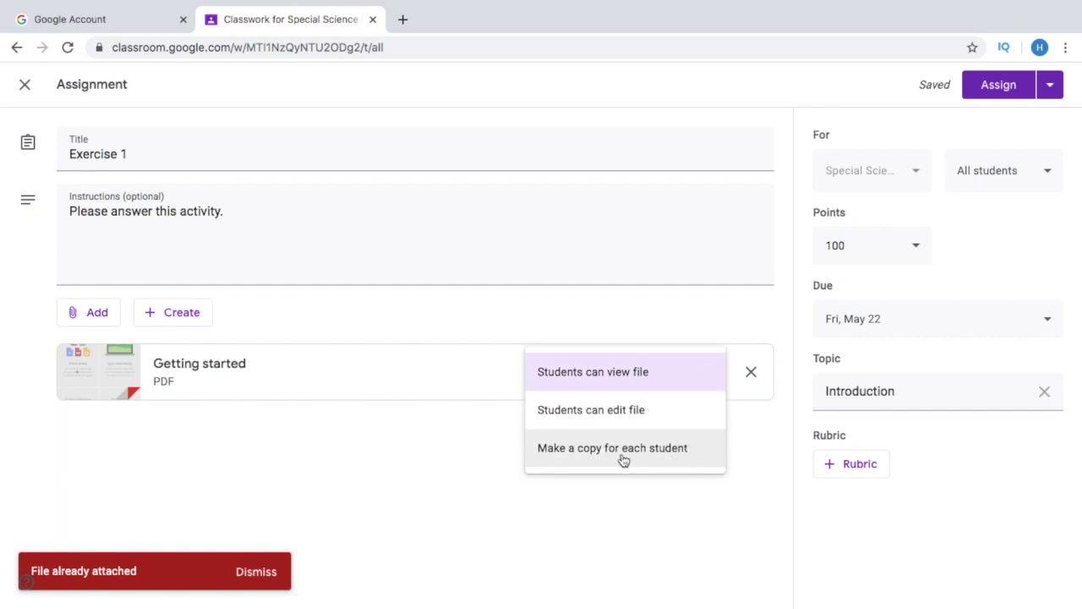
left_click(681, 463)
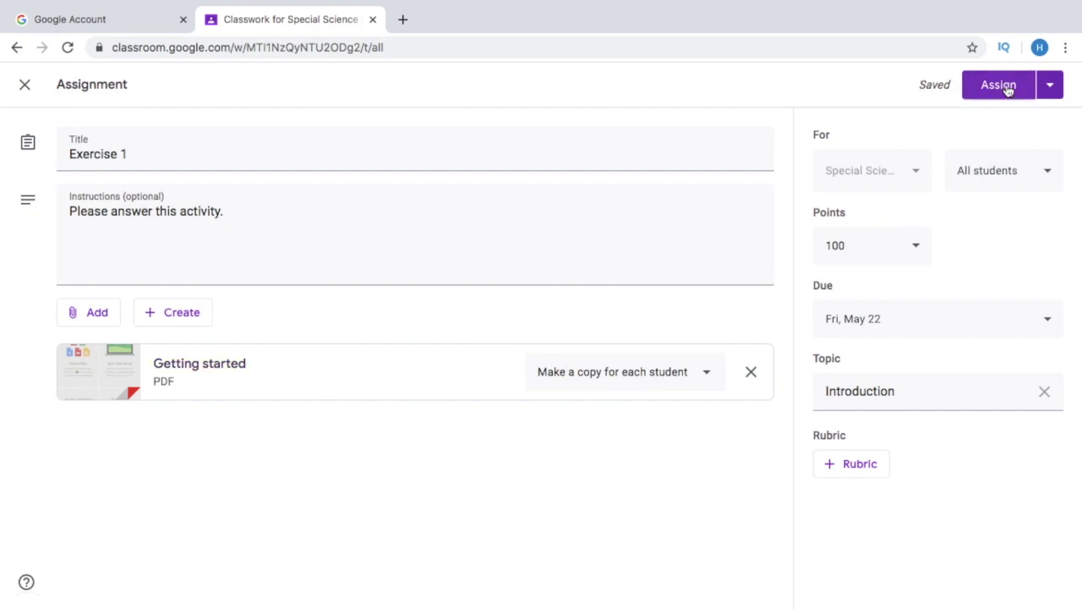
Schedule Exercise 1 to post on May 19, 2020 at 8:00 AM.
left_click(1050, 84)
left_click(1005, 116)
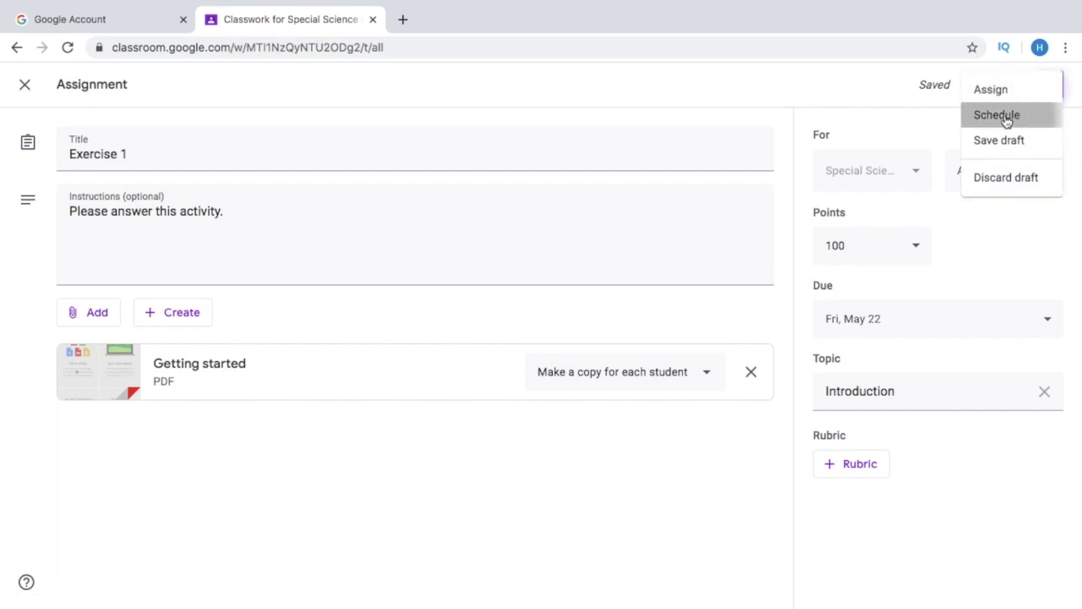
left_click(586, 310)
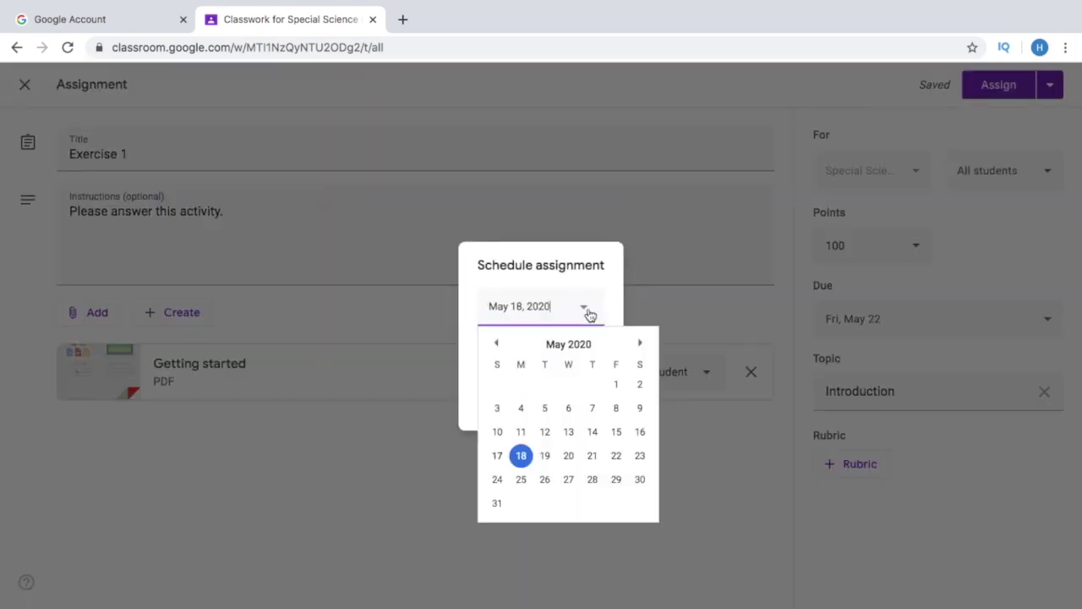
left_click(545, 456)
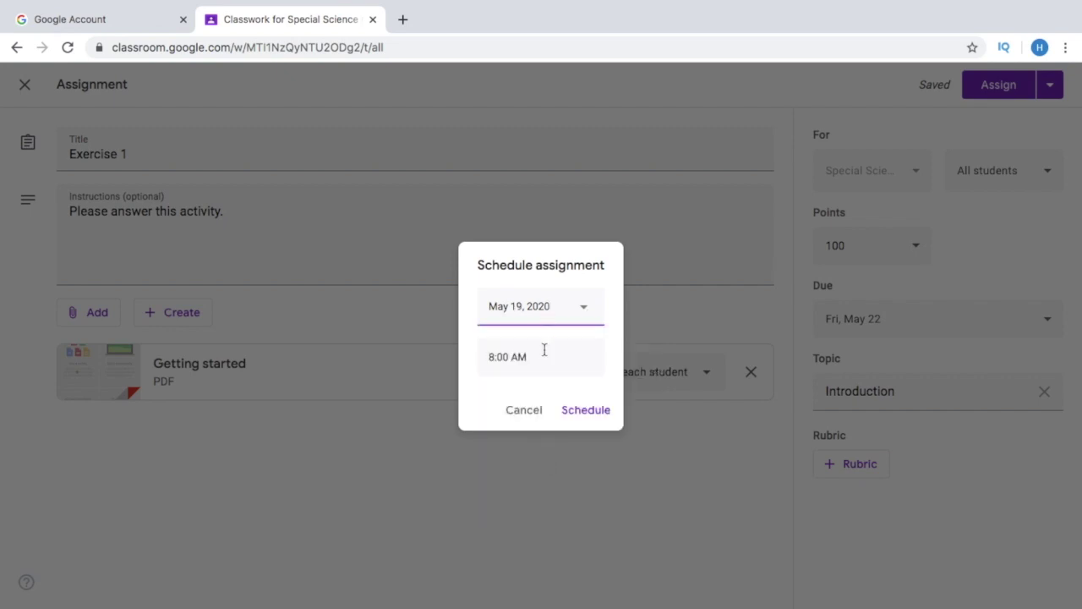
left_click(582, 411)
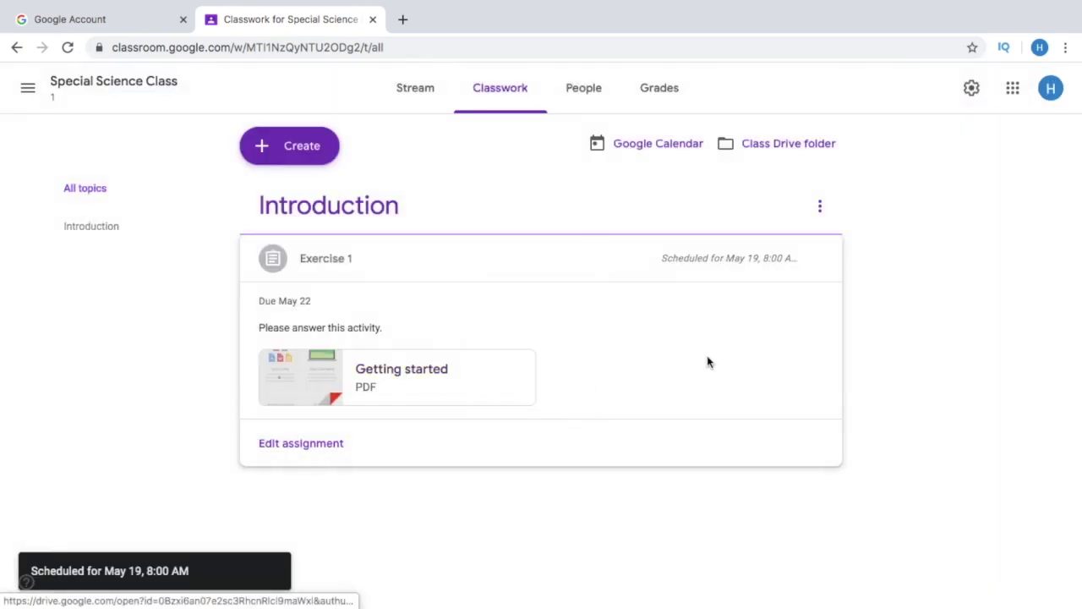
left_click(301, 446)
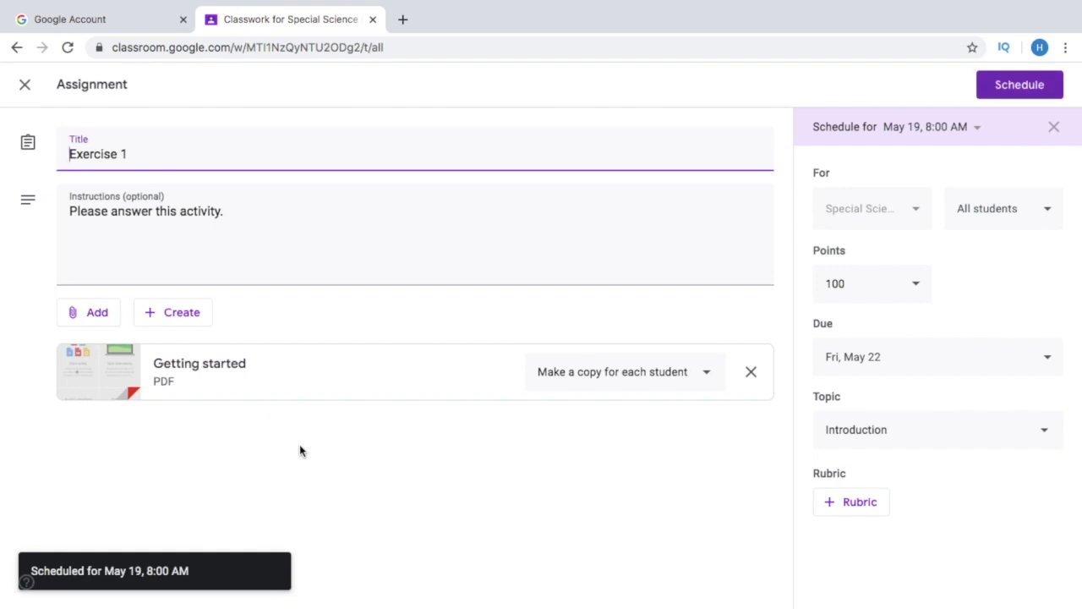
left_click(950, 360)
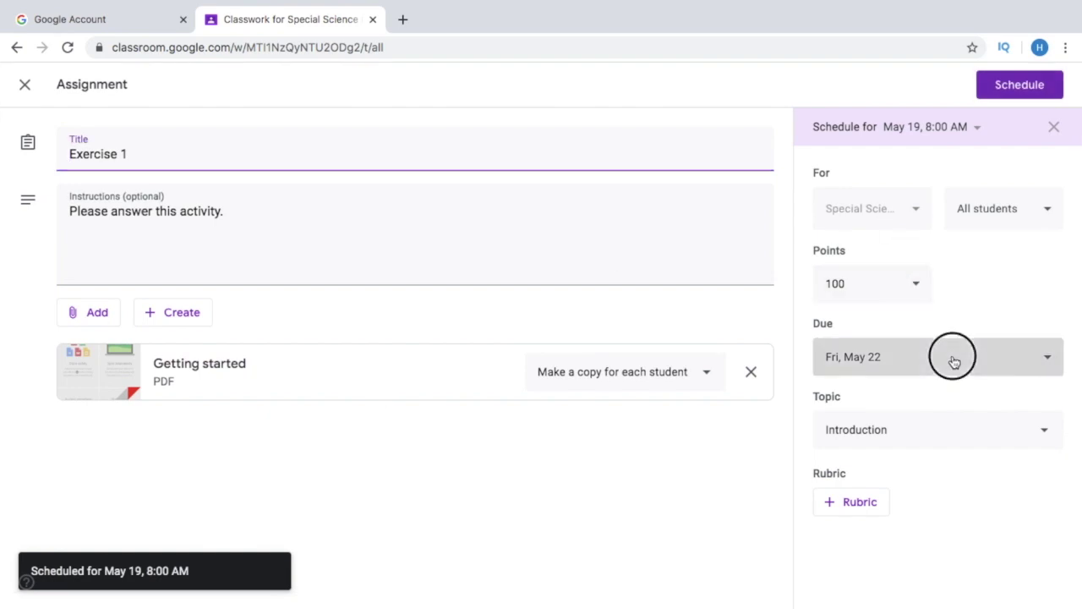
left_click(1020, 280)
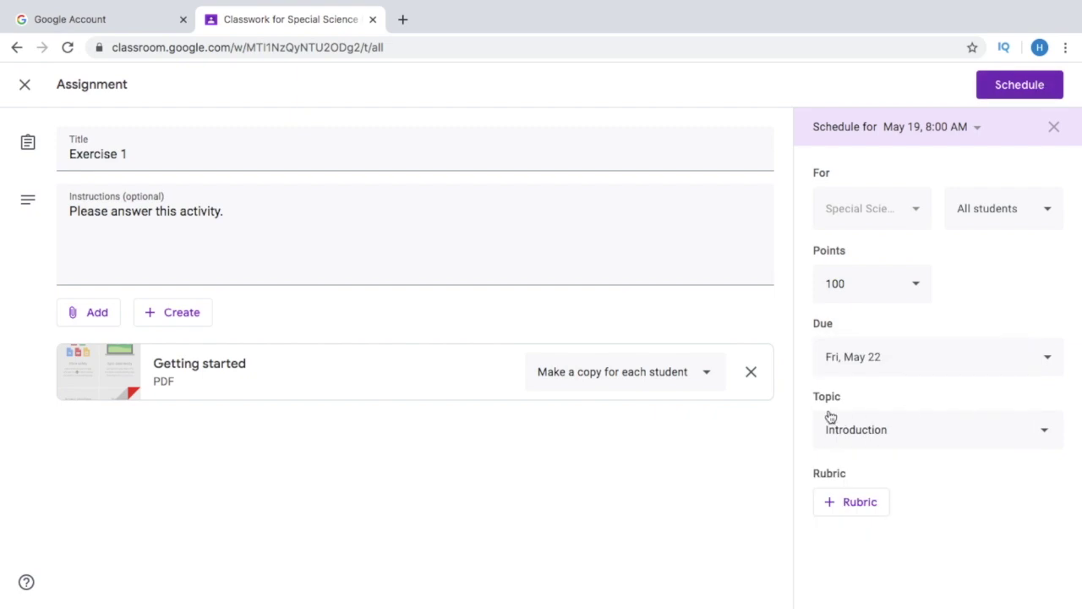
left_click(275, 213)
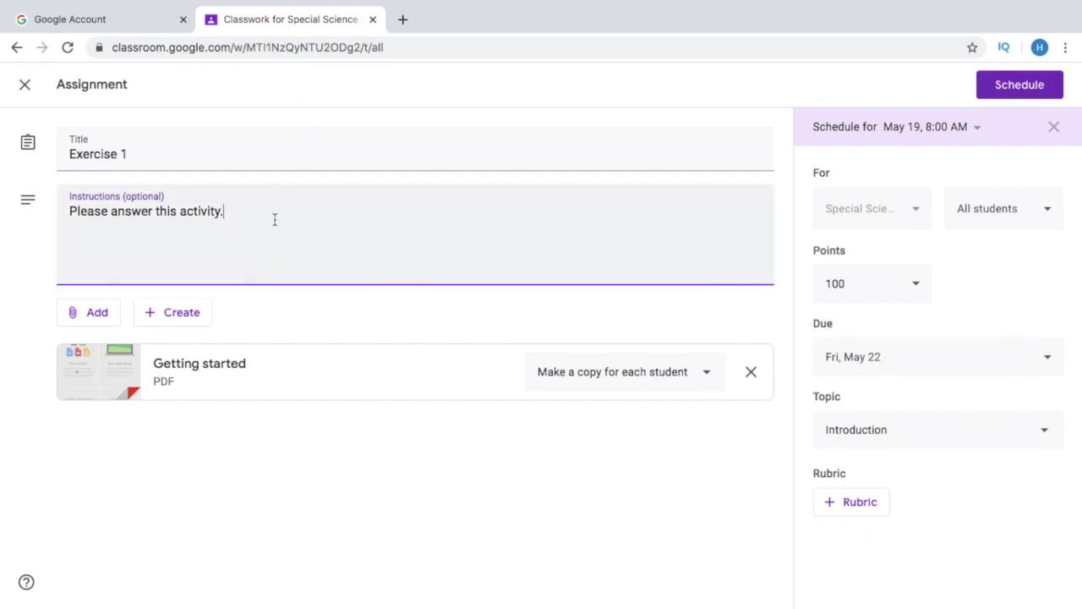
left_click(155, 149)
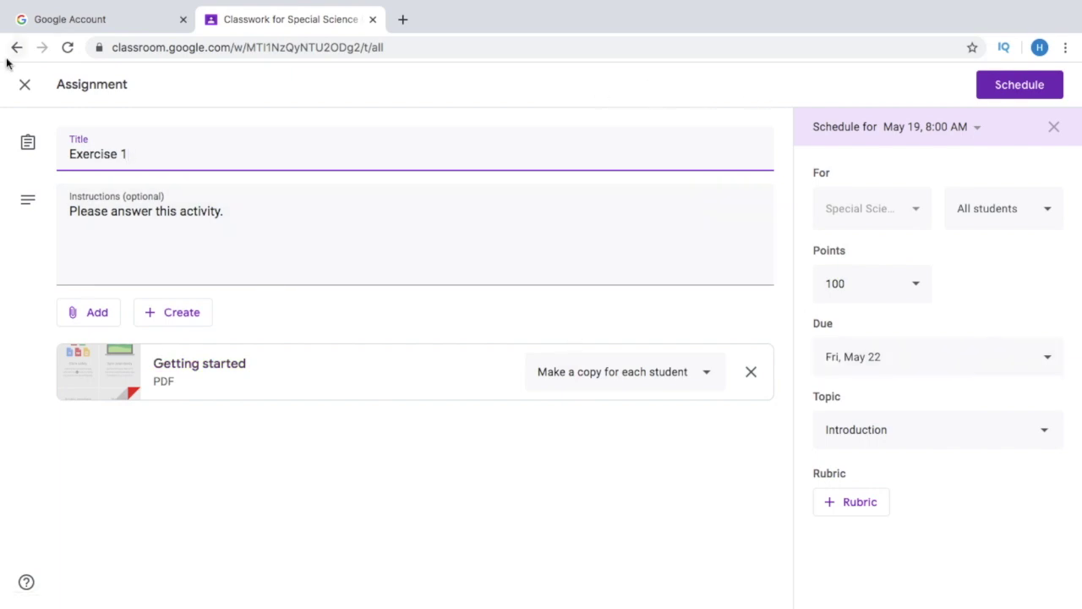
left_click(25, 87)
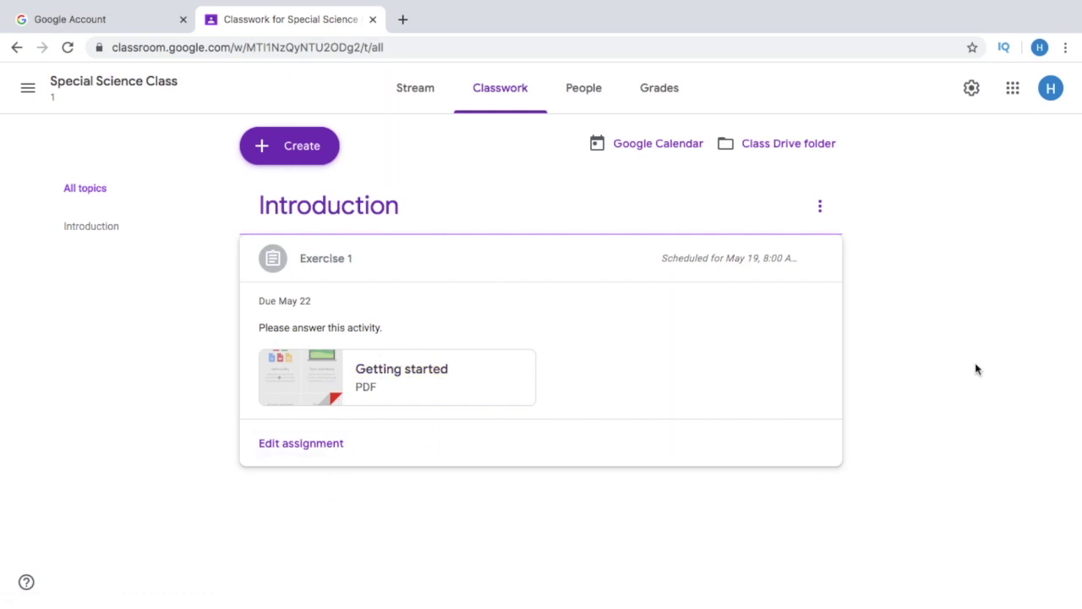
Sign out of the current Google account.
left_click(1013, 91)
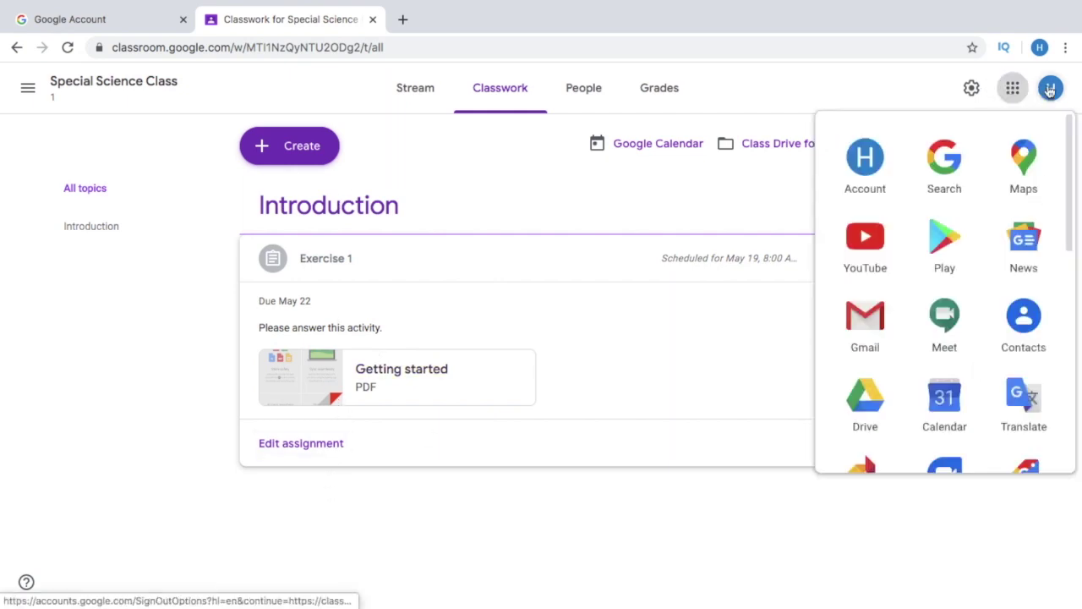
left_click(1050, 88)
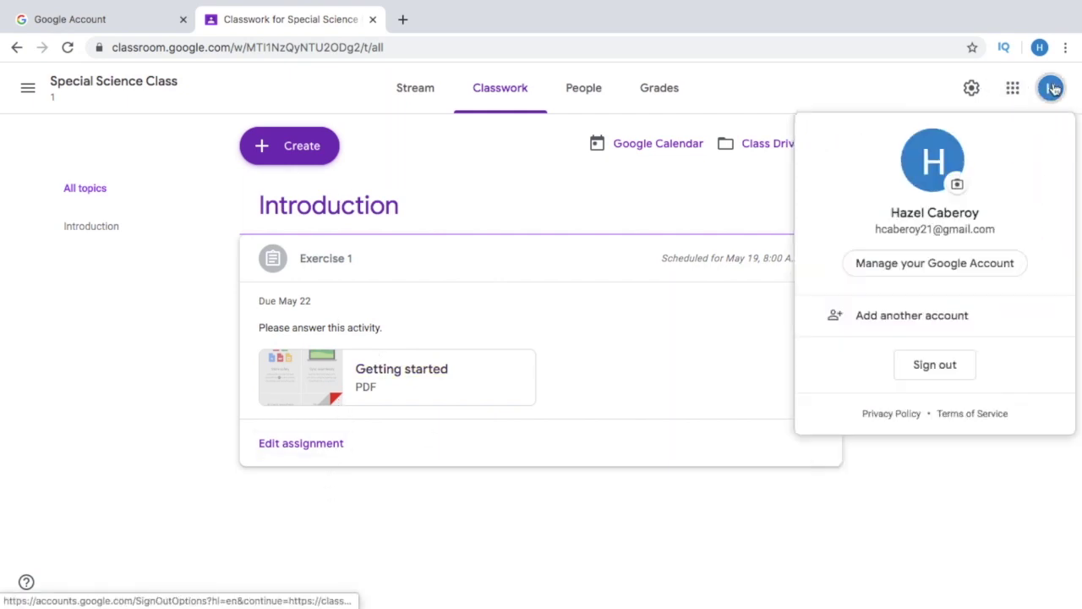
left_click(945, 365)
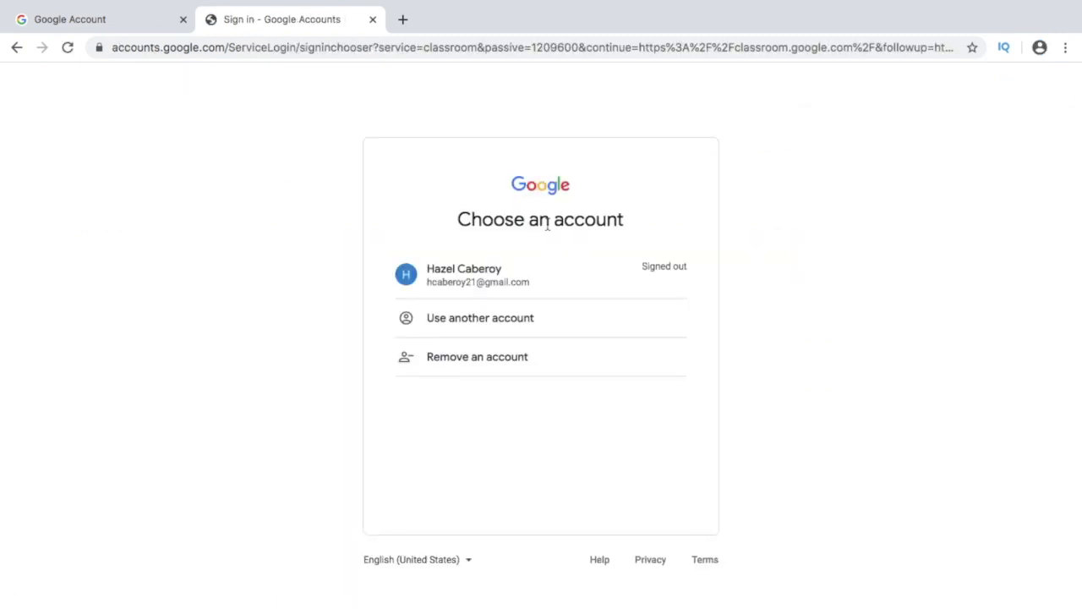
Choose to use another account and continue signing in with its e-mail address.
left_click(507, 319)
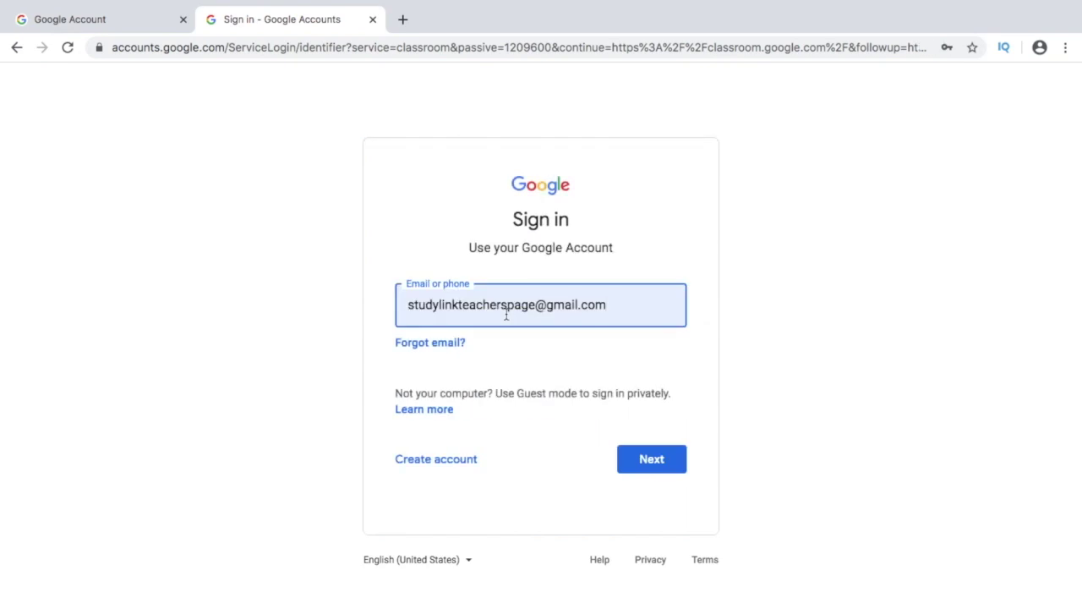
key("ctrl+a")
type("mma")
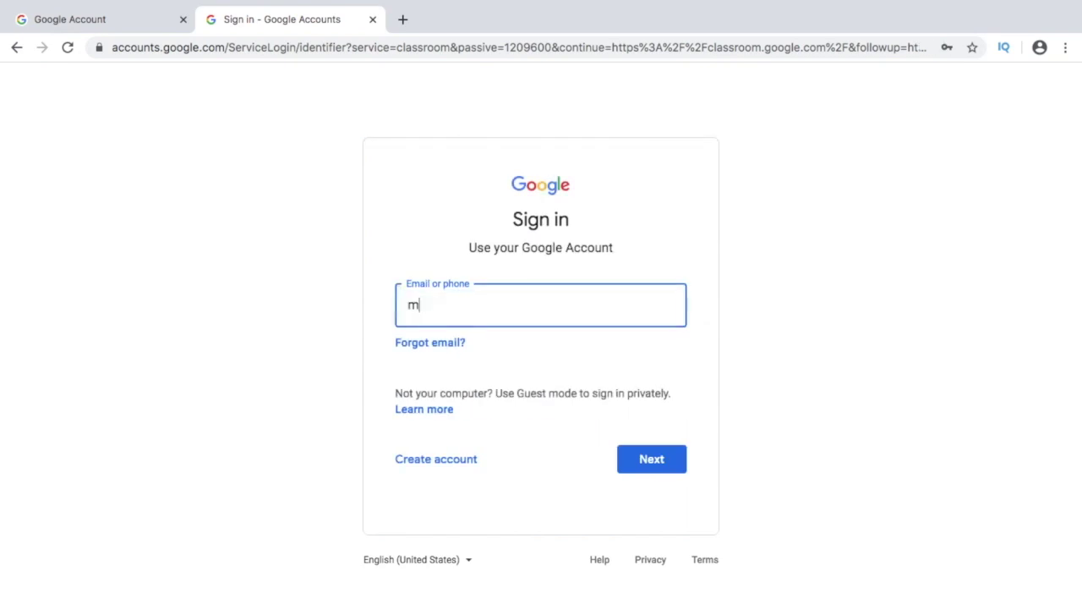
left_click(534, 365)
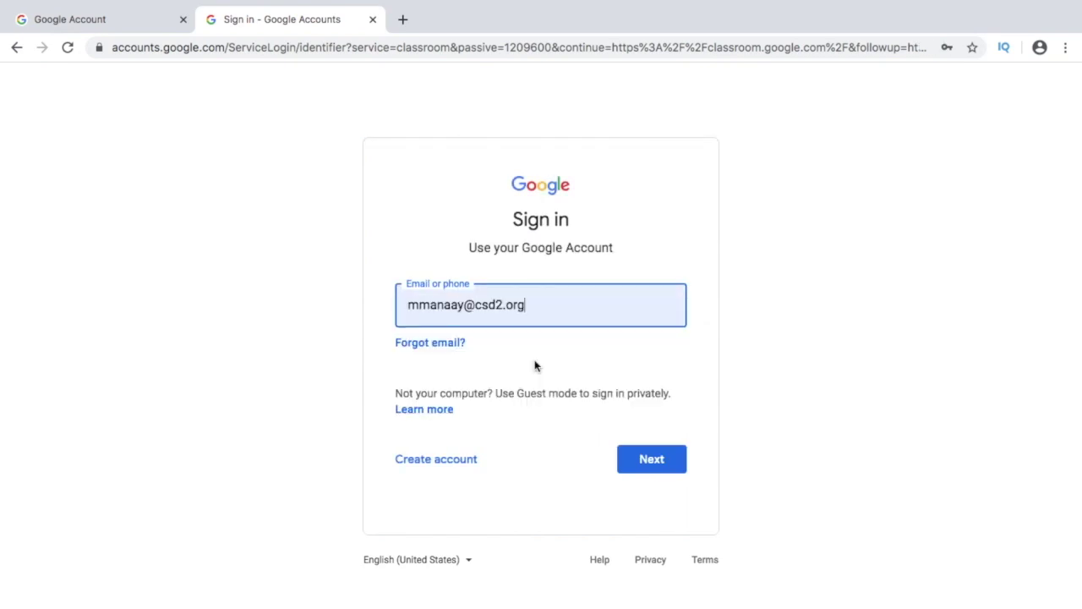
left_click(646, 450)
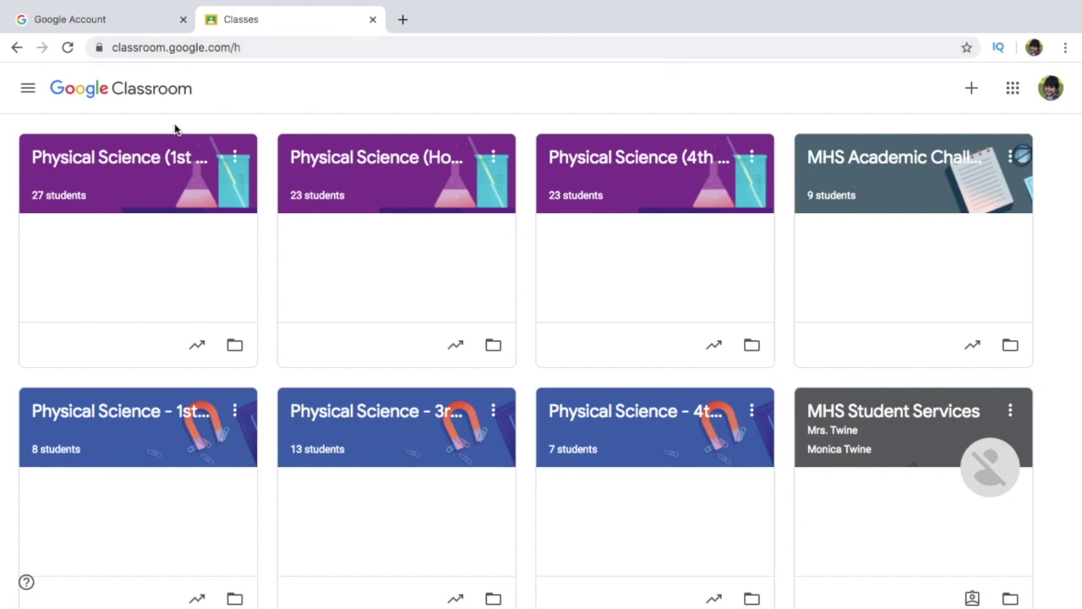
Open the Physical Science (1st Block) class, then return to the grid of classes.
left_click(164, 157)
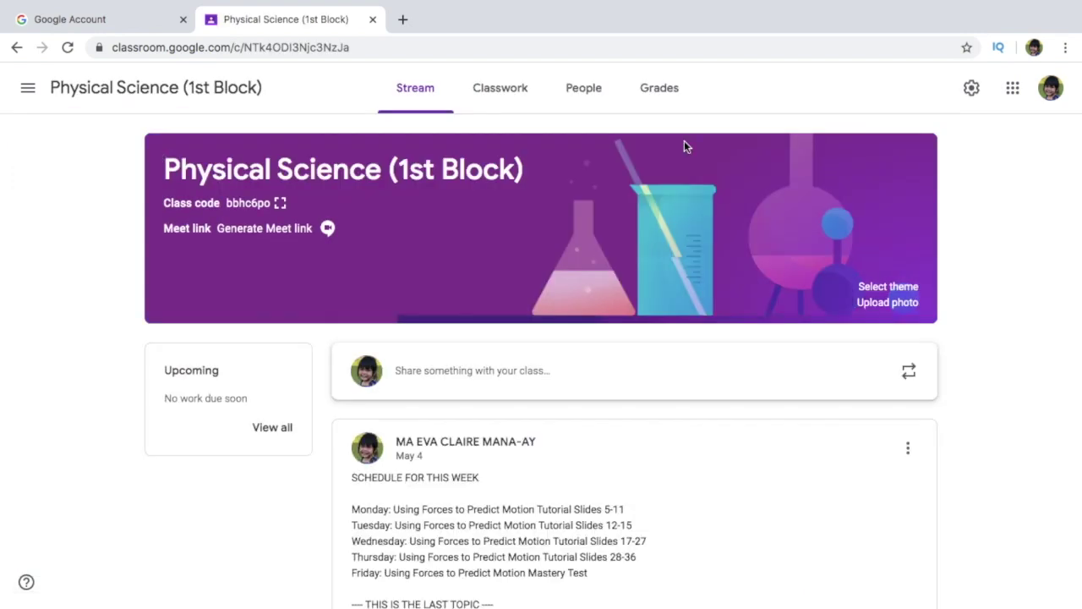
scroll(703, 386, "down", 1)
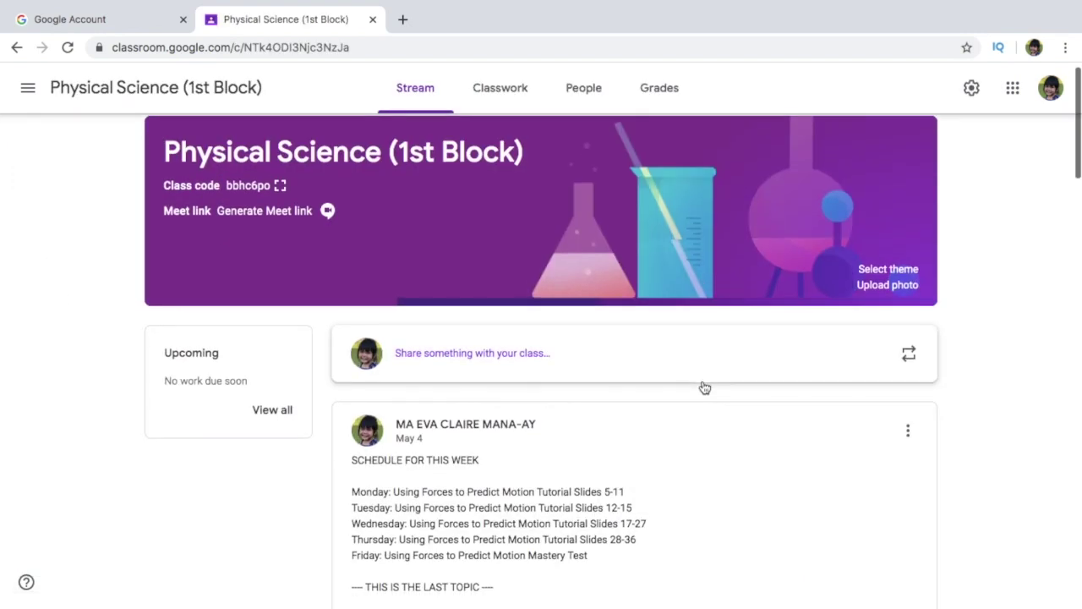
left_click(26, 88)
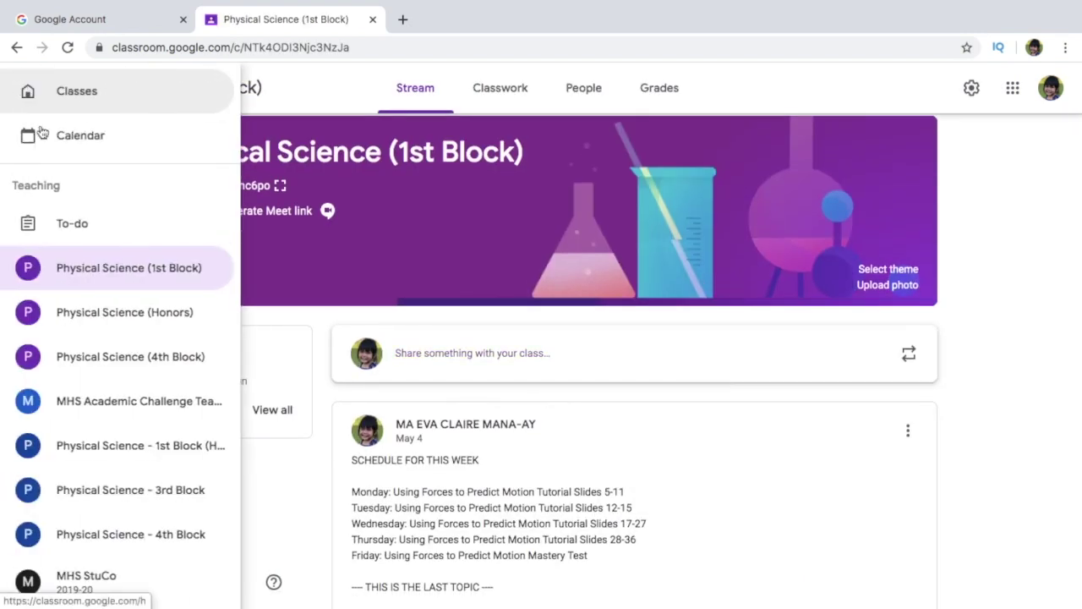
left_click(83, 98)
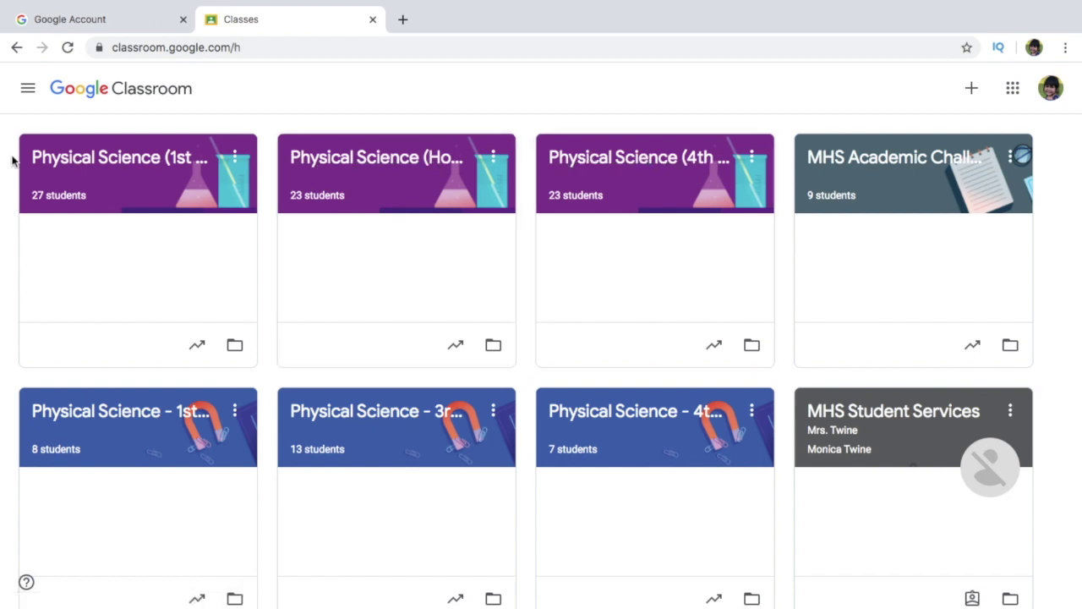
left_click(32, 90)
left_click(350, 100)
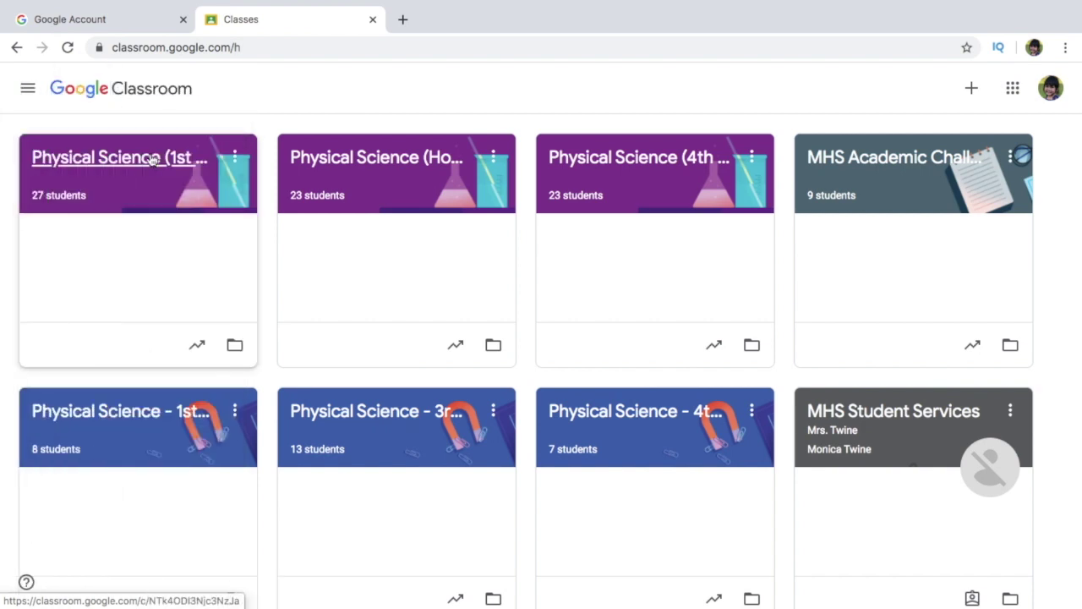
Open Physical Science (Honors) and show all three class comments on its weekly schedule post.
left_click(346, 169)
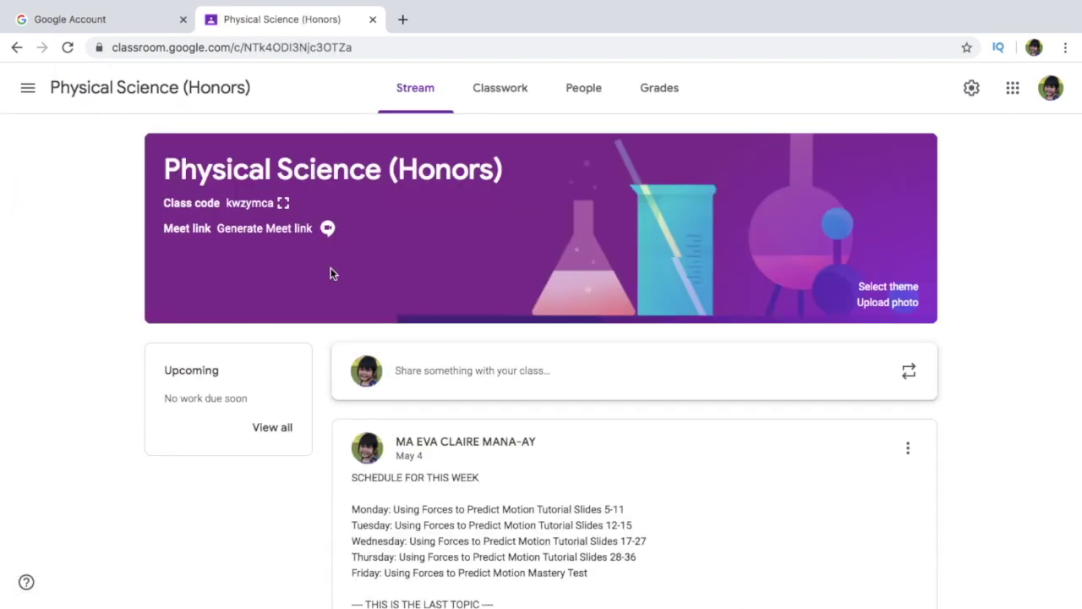
scroll(330, 267, "down", 2)
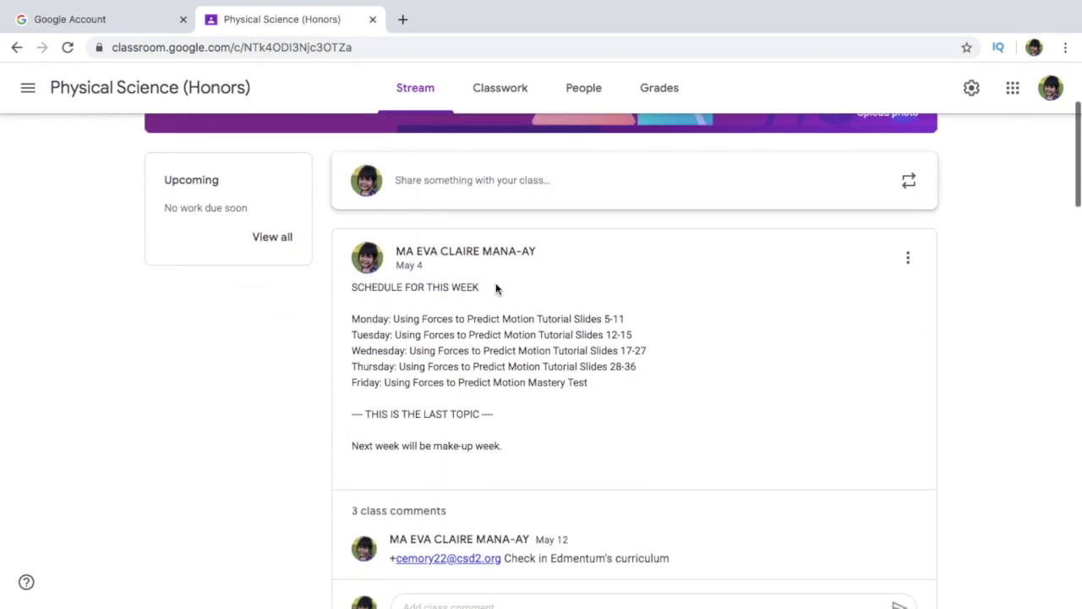
scroll(615, 362, "down", 1)
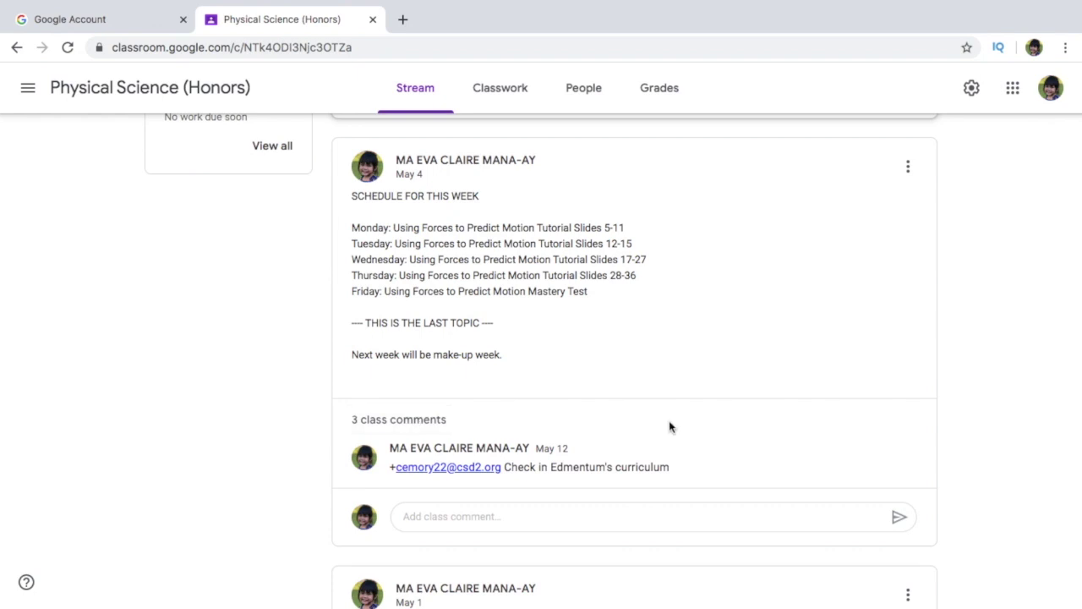
left_click(400, 431)
scroll(587, 445, "down", 1)
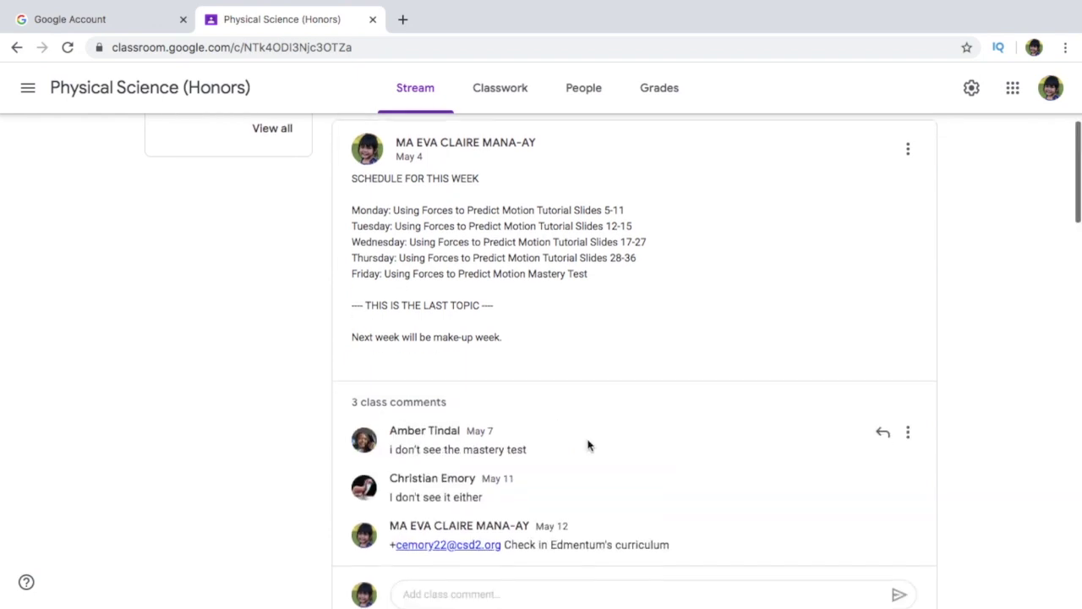
scroll(589, 446, "down", 1)
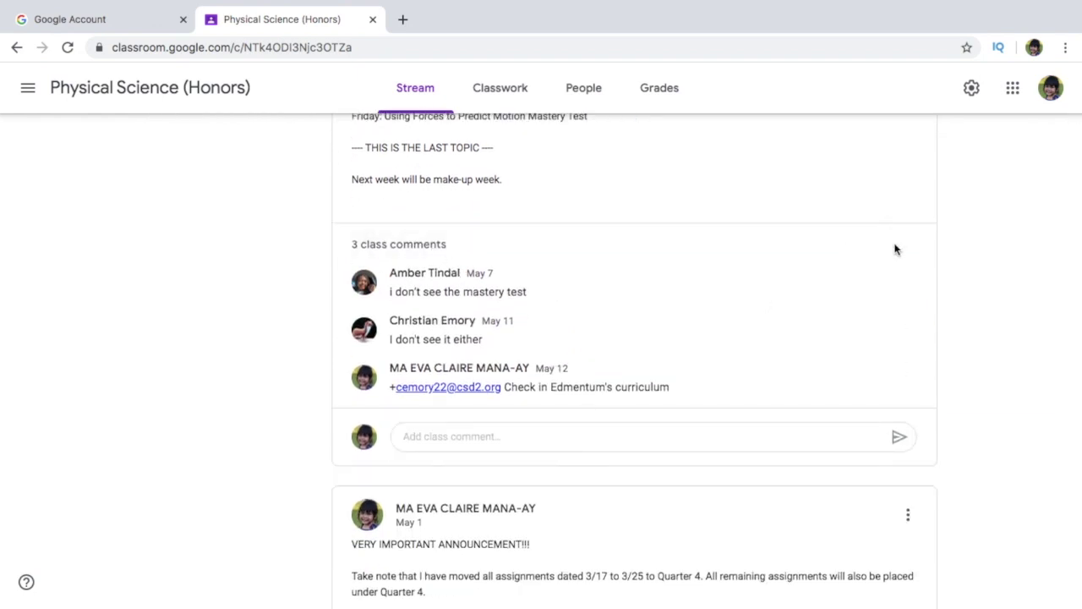
scroll(891, 384, "down", 1)
scroll(891, 386, "down", 5)
scroll(890, 382, "down", 5)
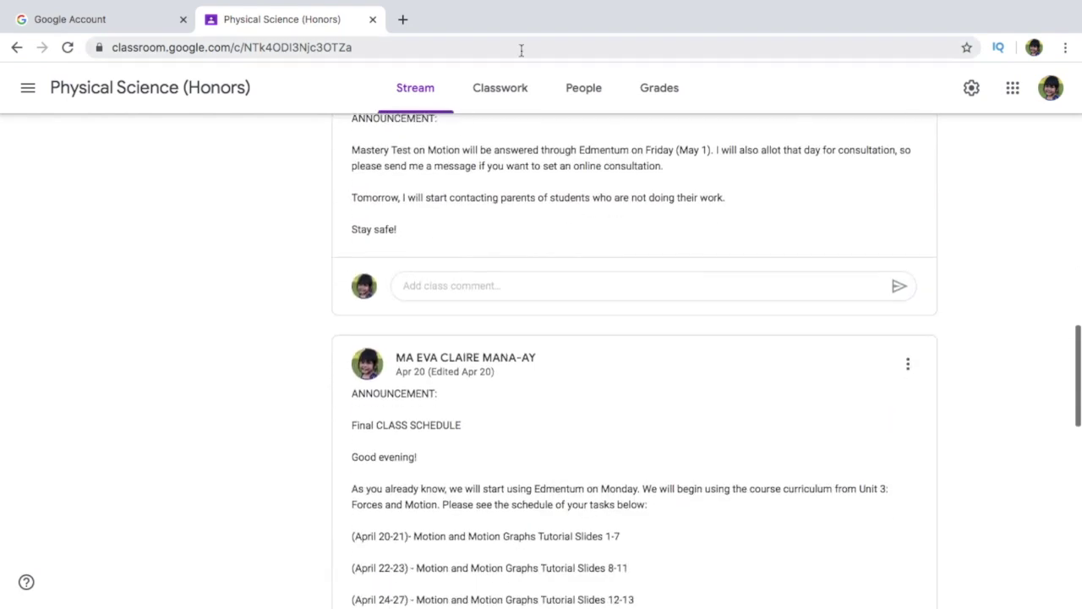
left_click(494, 95)
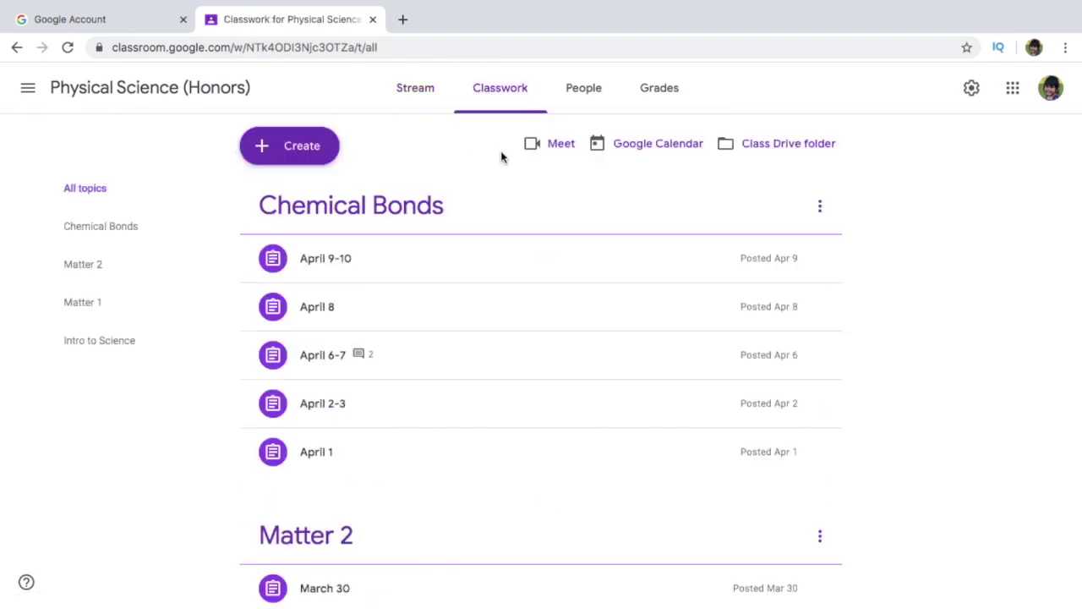
Scroll through the Honors Classwork list, then return to the class Stream page.
scroll(939, 409, "down", 1)
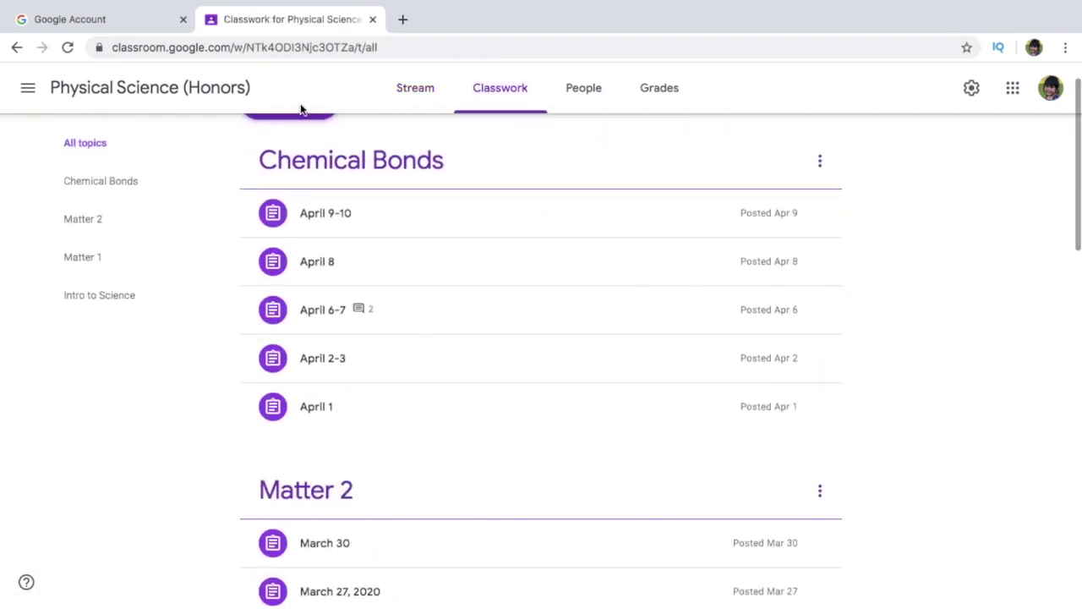
scroll(335, 409, "down", 5)
scroll(335, 409, "down", 5)
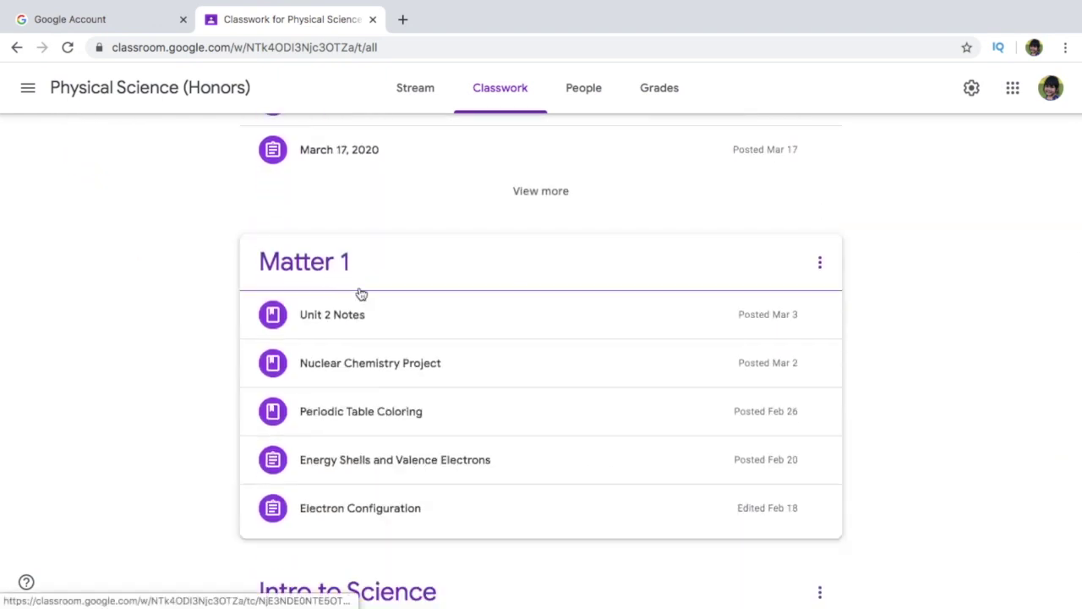
scroll(361, 293, "down", 1)
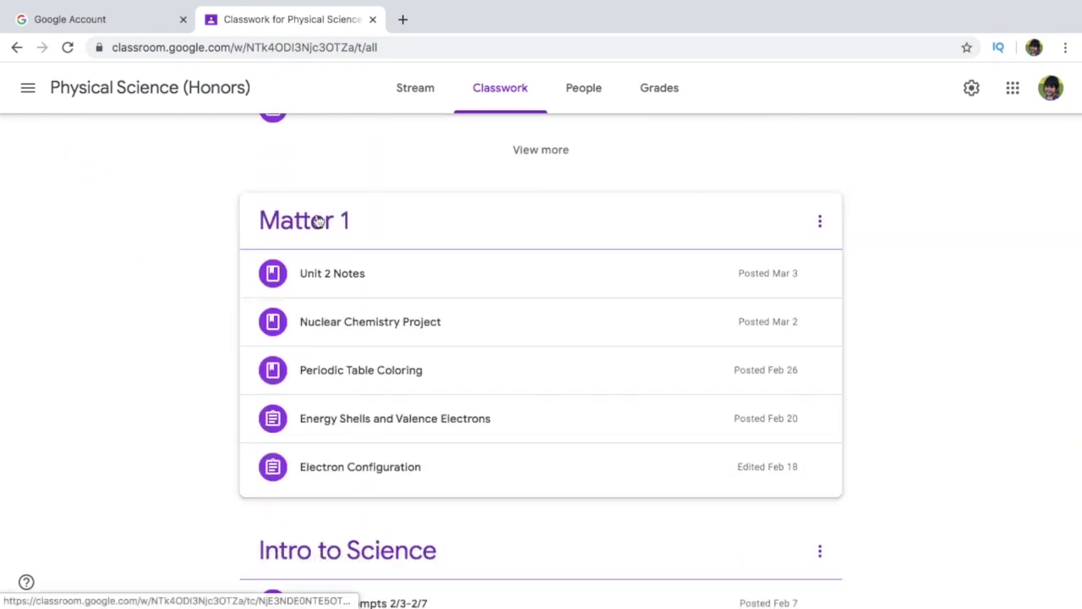
scroll(437, 343, "down", 3)
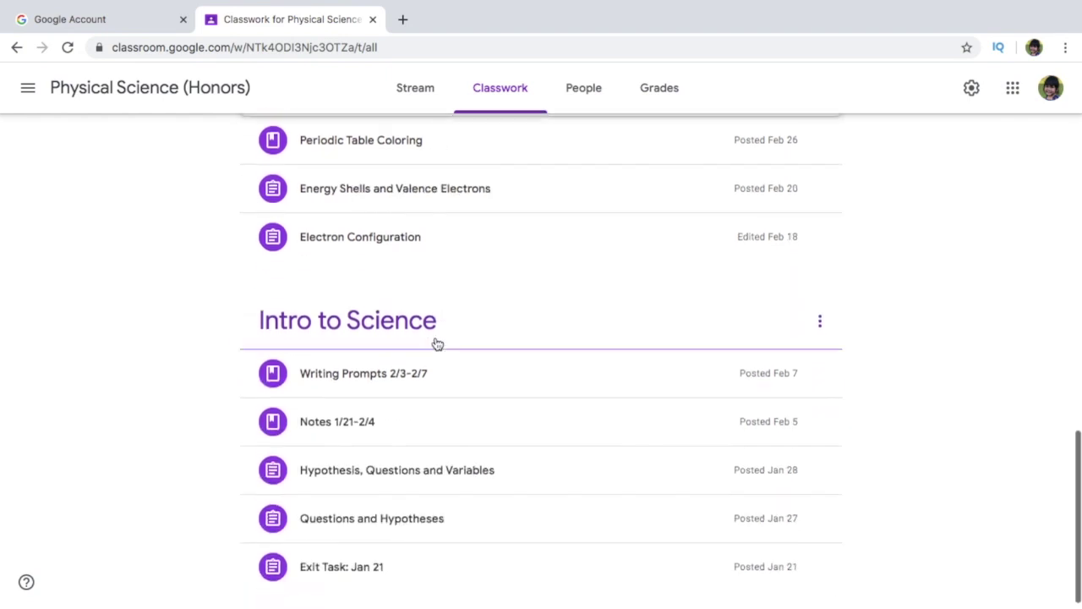
scroll(415, 398, "up", 4)
scroll(394, 353, "up", 7)
scroll(347, 404, "down", 2)
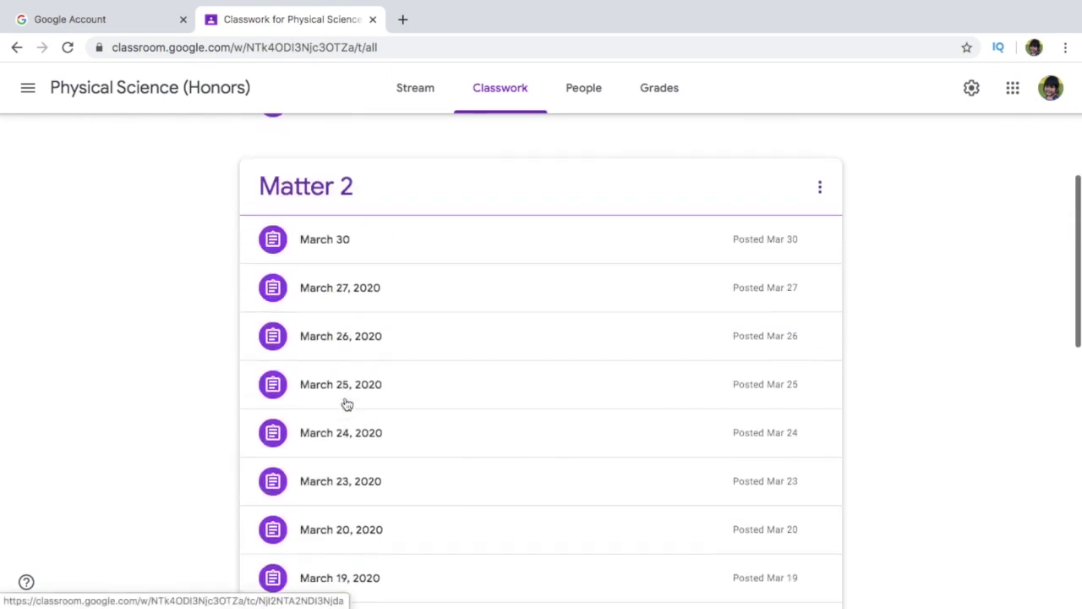
scroll(346, 404, "up", 5)
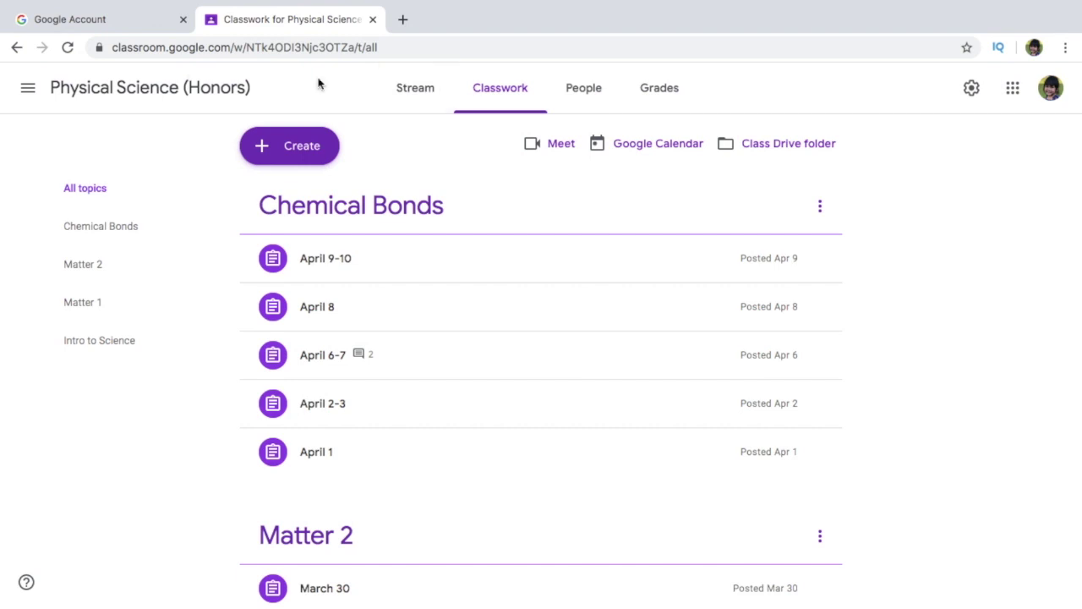
left_click(410, 91)
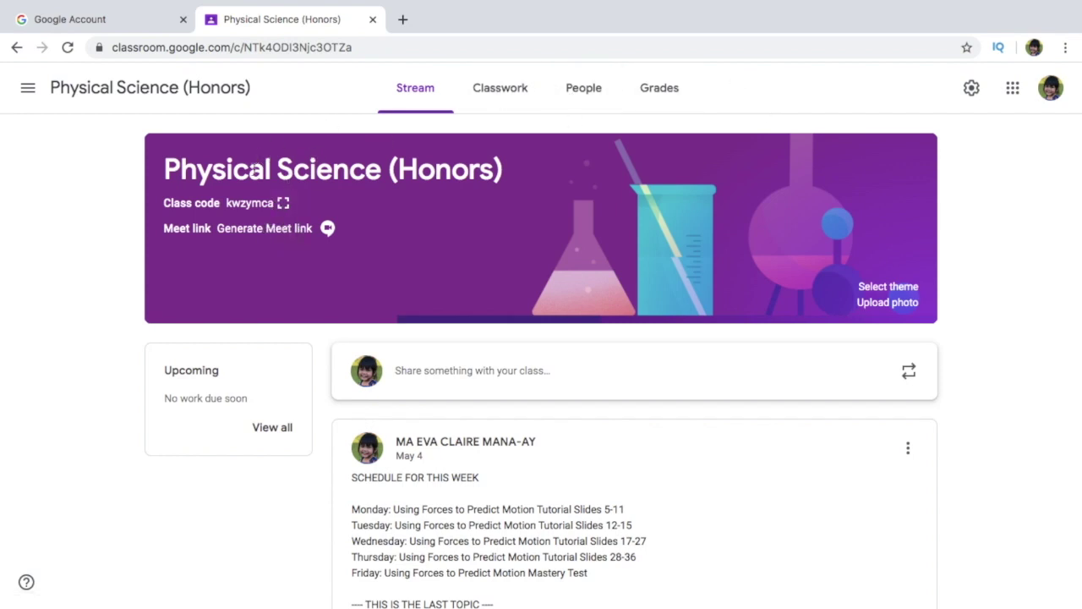
left_click(285, 203)
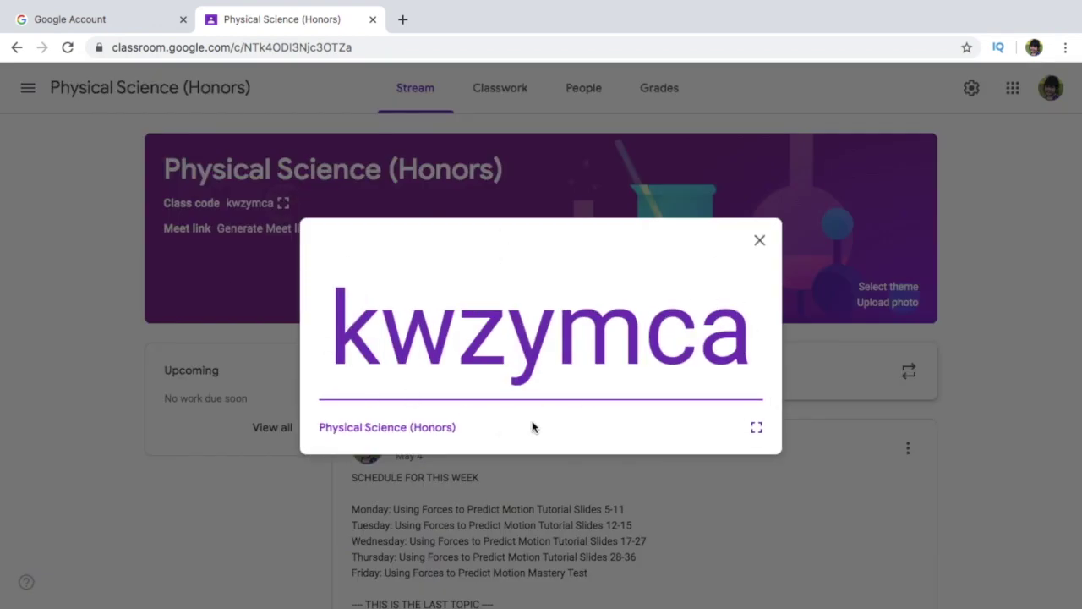
left_click(45, 256)
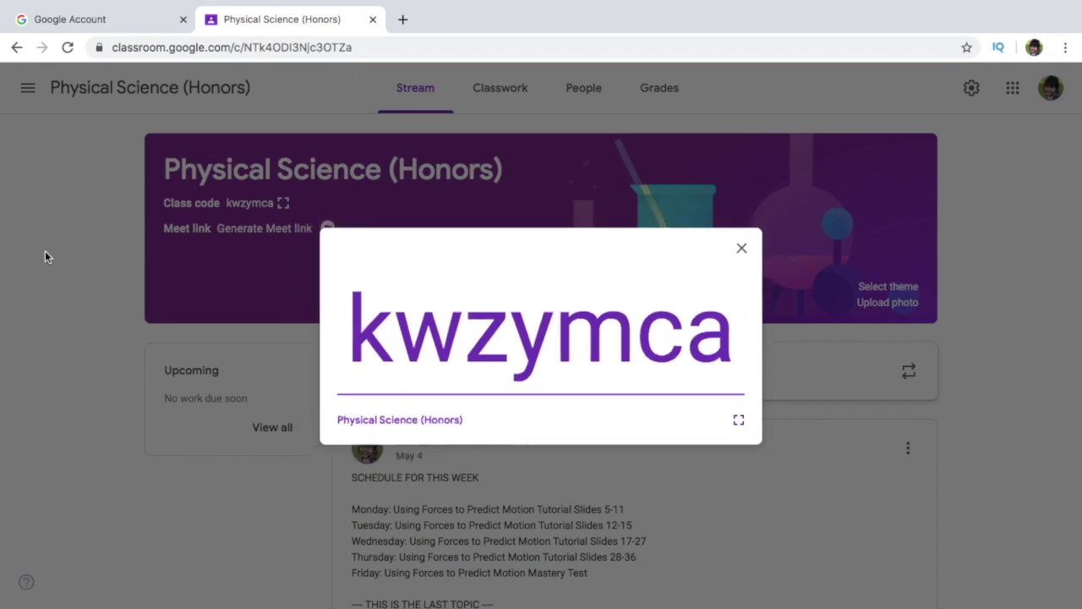
left_click(970, 88)
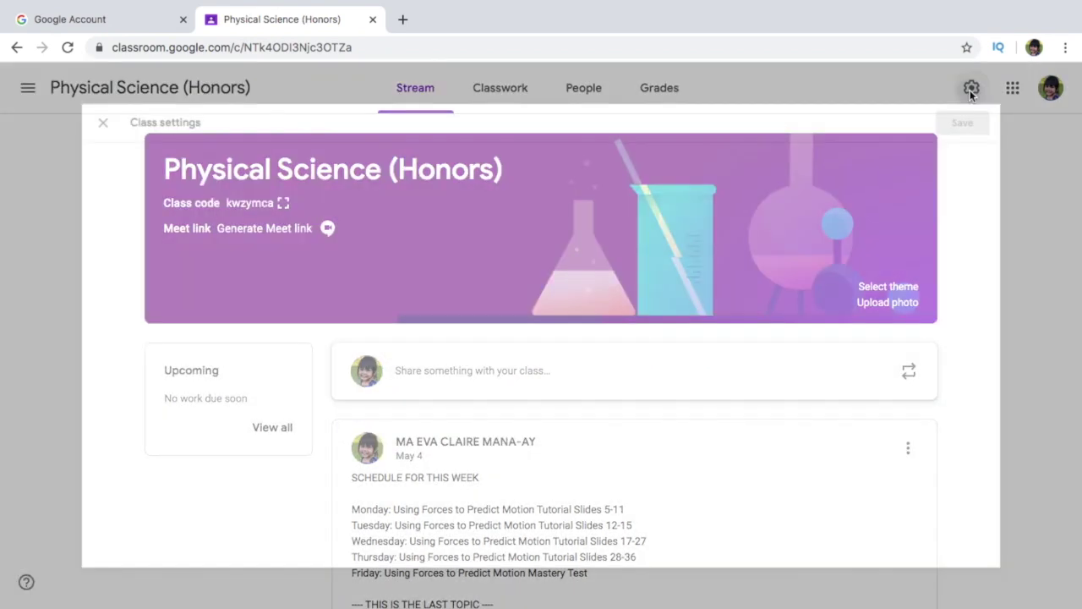
scroll(742, 230, "down", 2)
scroll(742, 230, "down", 3)
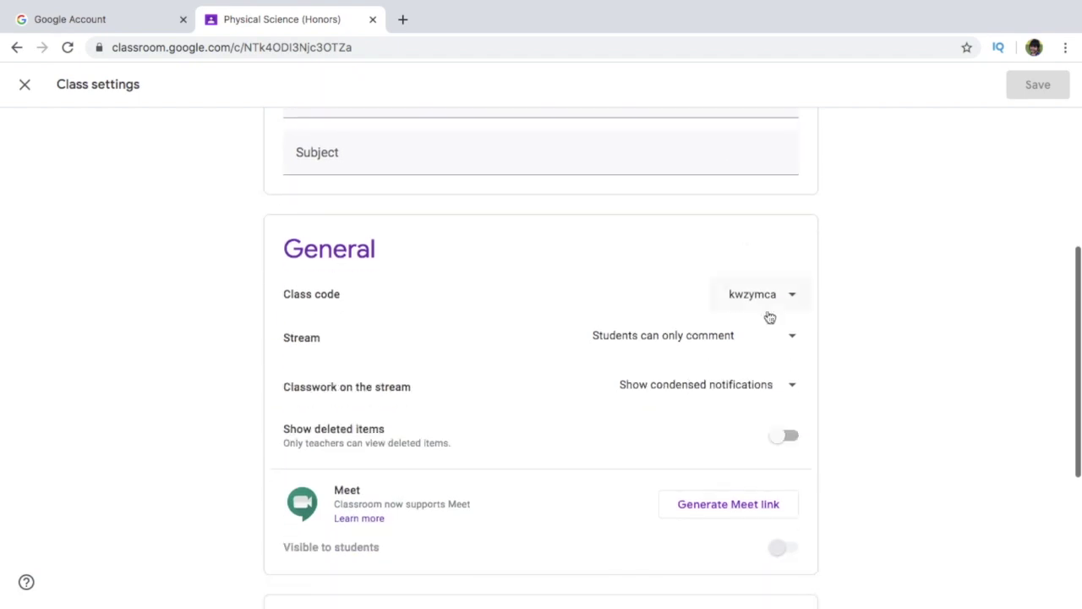
scroll(493, 368, "down", 3)
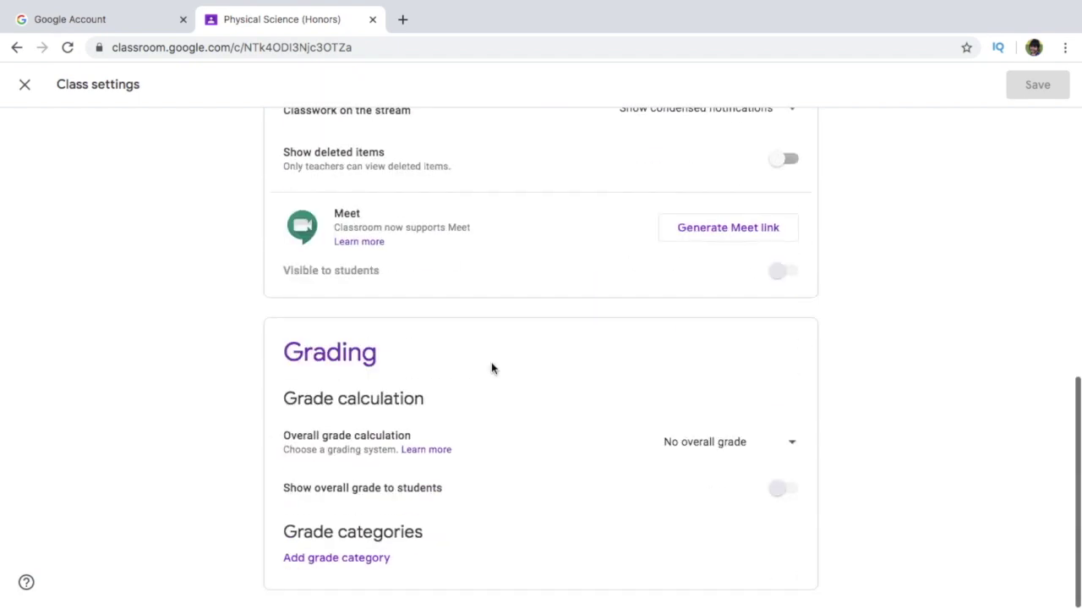
scroll(497, 458, "up", 1)
scroll(497, 458, "up", 3)
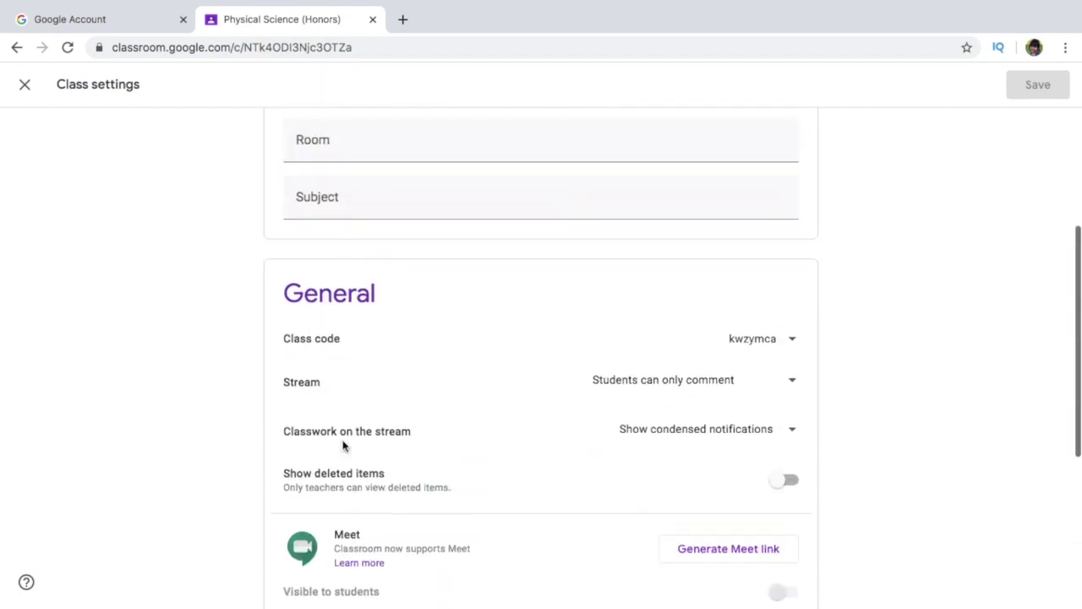
scroll(461, 338, "up", 3)
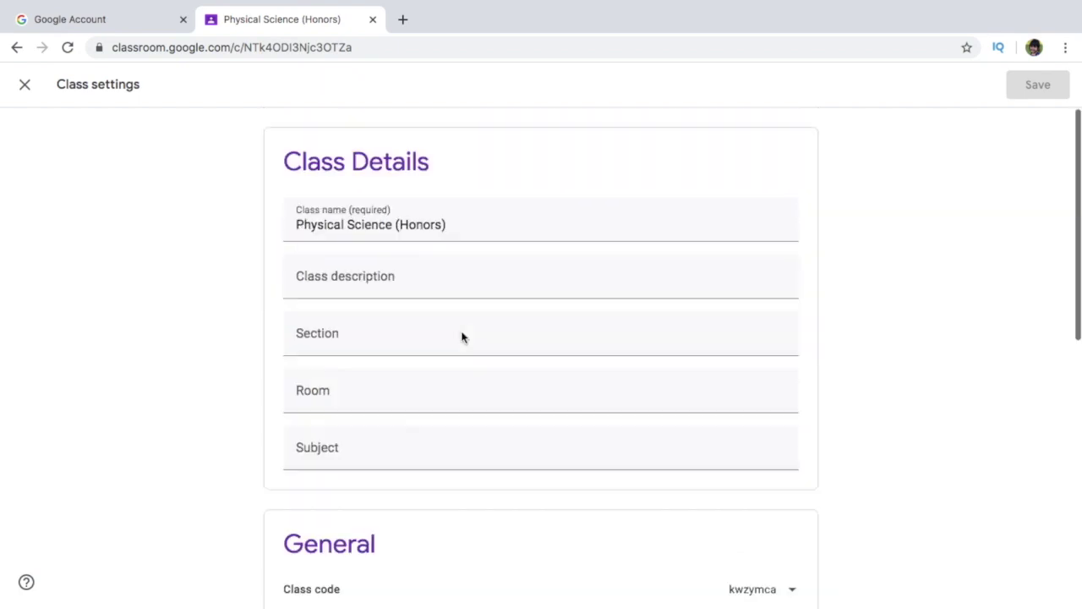
left_click(24, 84)
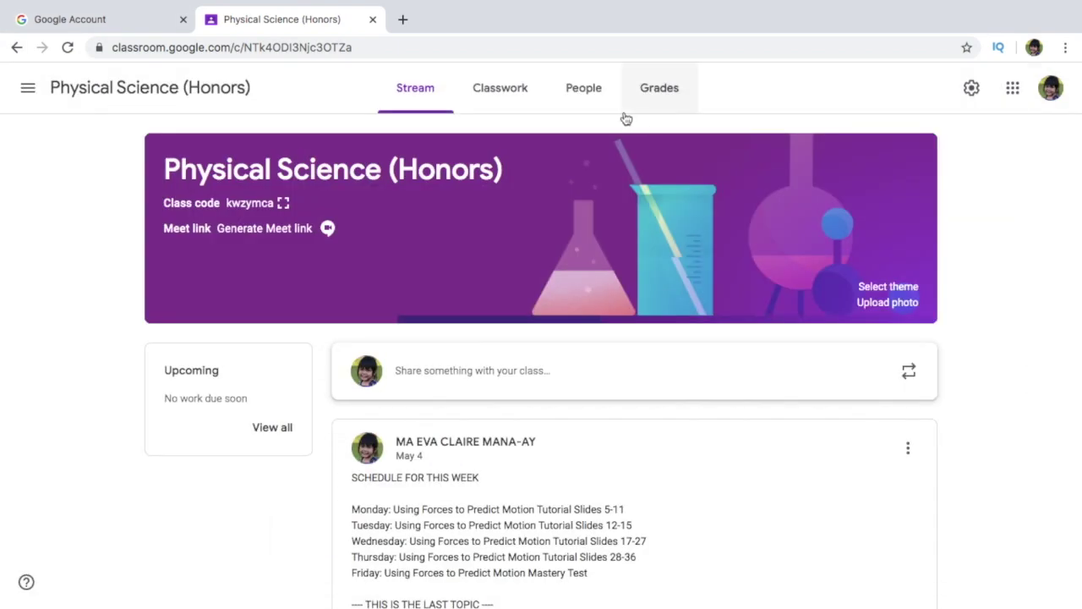
Show the People roster and preview the Invite teachers dialog without inviting anyone.
left_click(597, 91)
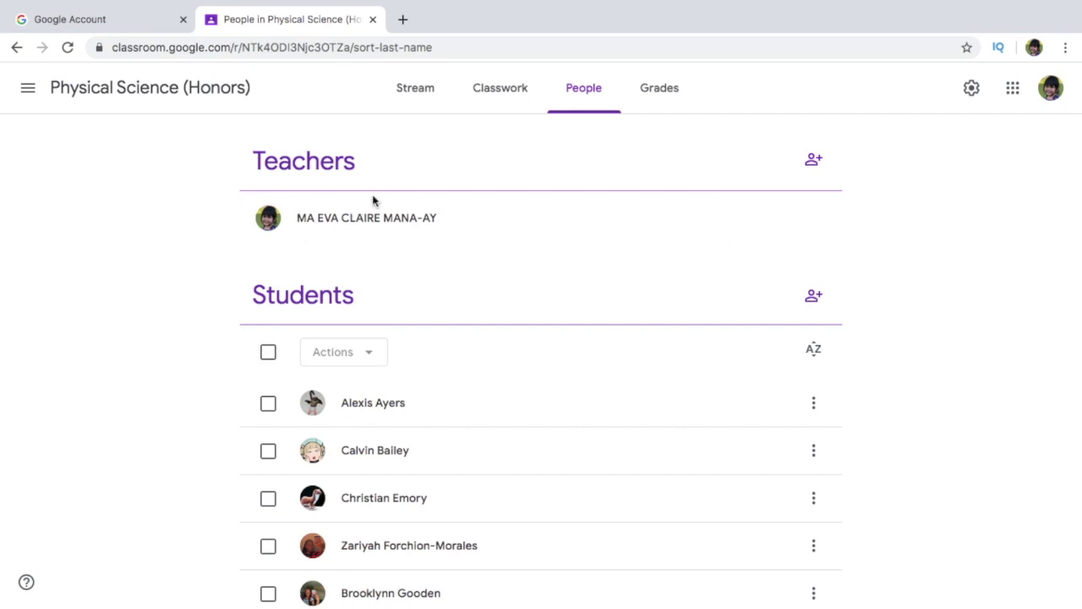
left_click(814, 162)
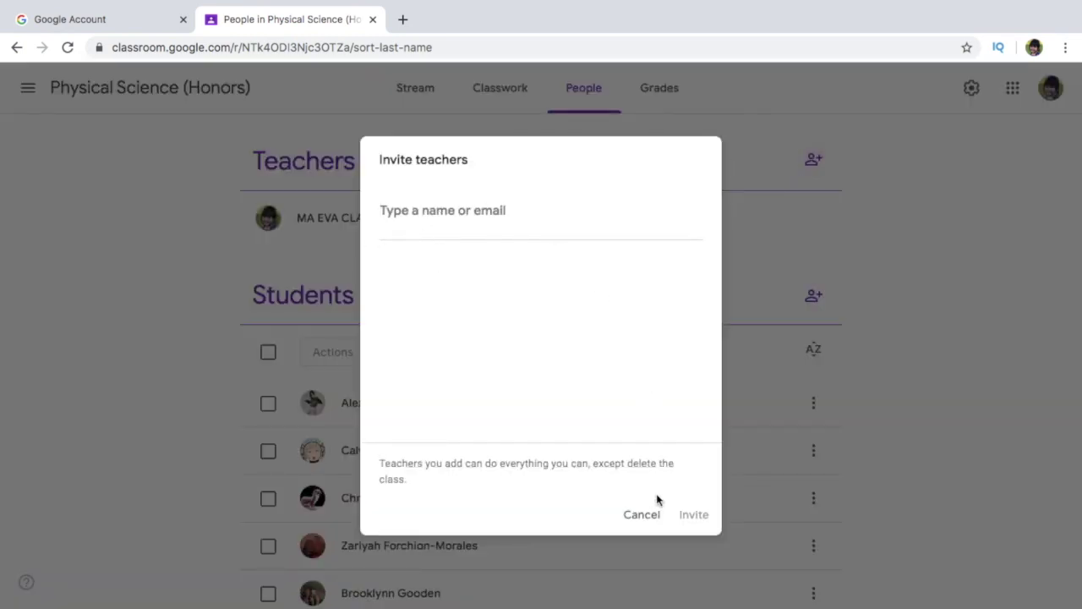
left_click(640, 516)
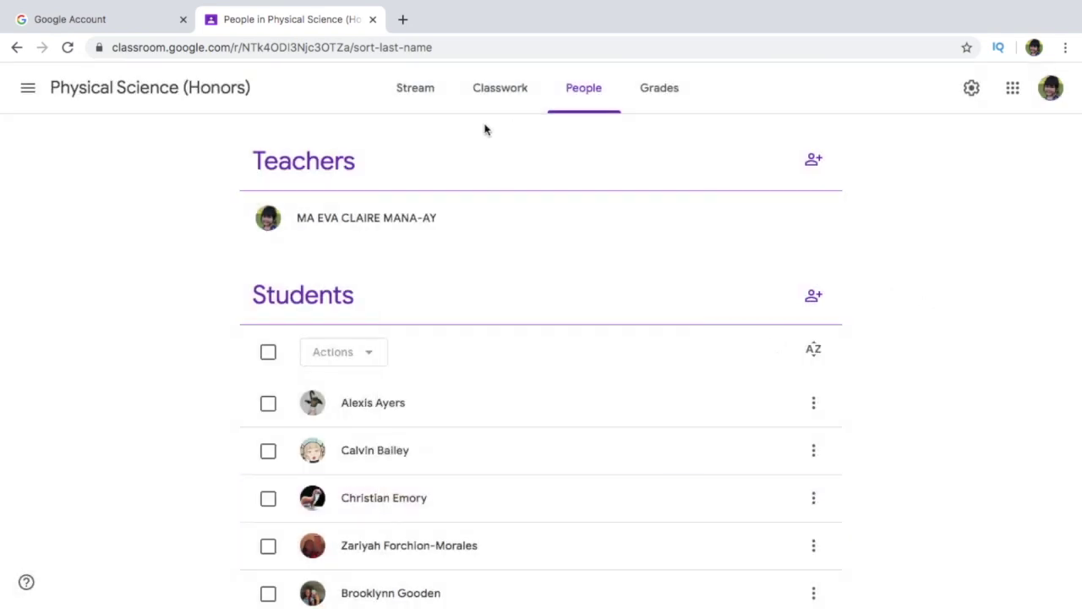
scroll(517, 231, "down", 3)
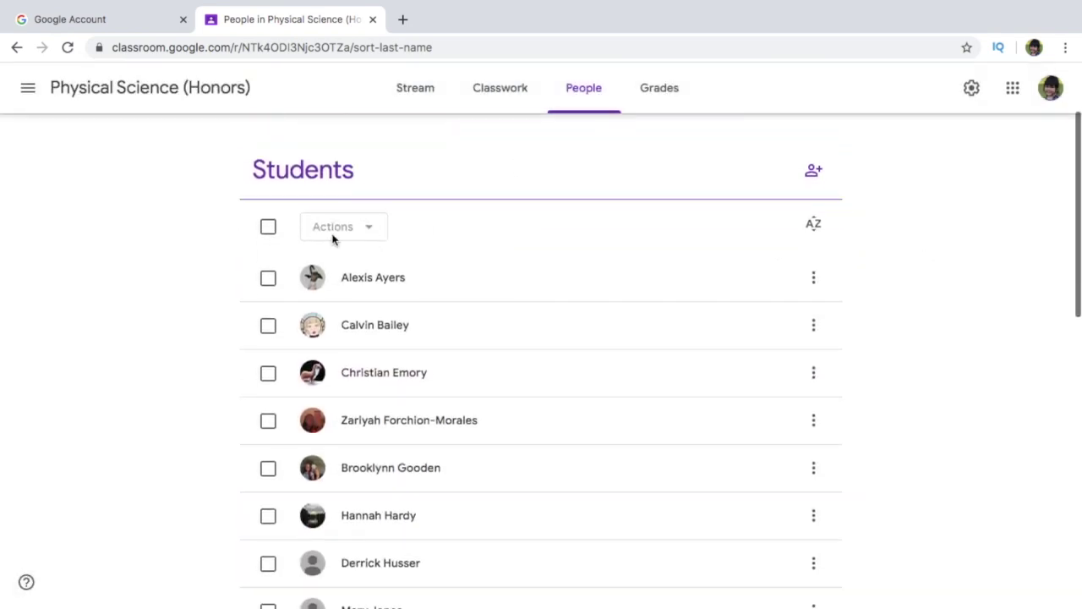
scroll(582, 177, "down", 1)
scroll(582, 177, "up", 2)
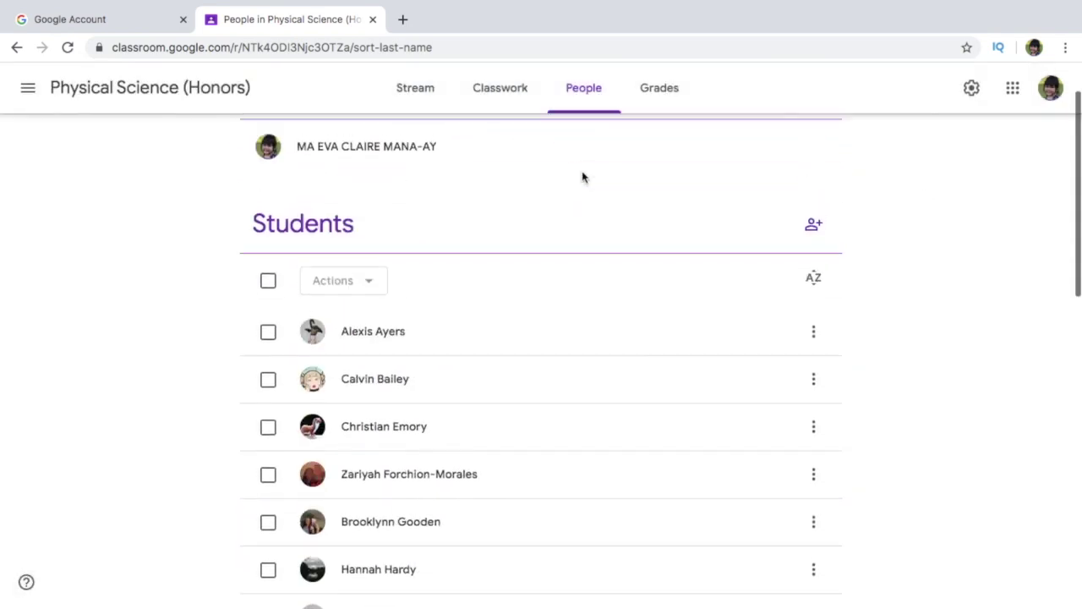
Preview and cancel the Invite students dialog, then return to the class Stream.
left_click(809, 247)
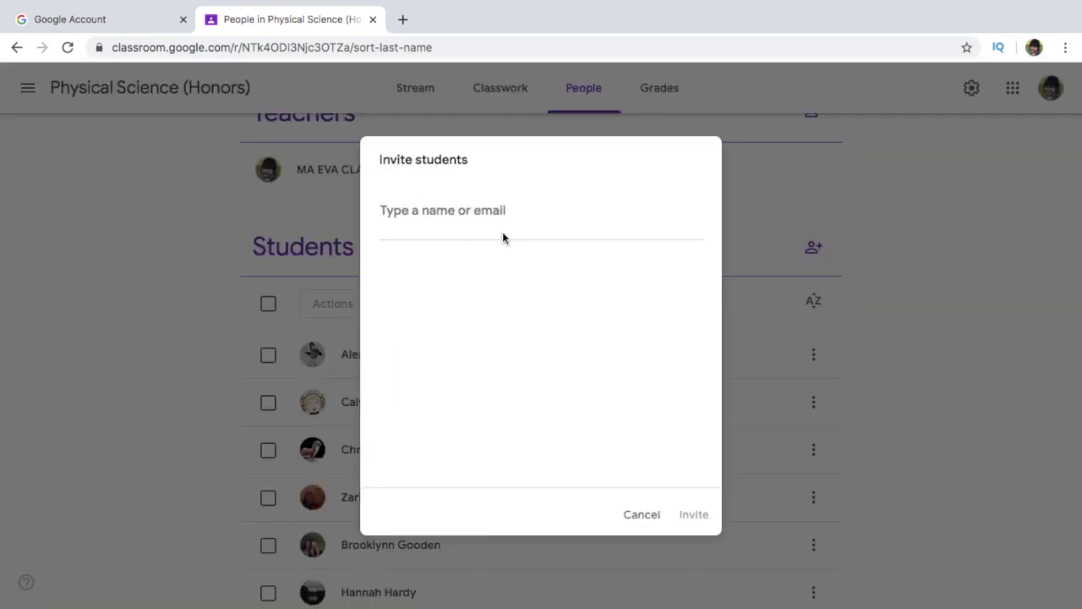
left_click(635, 515)
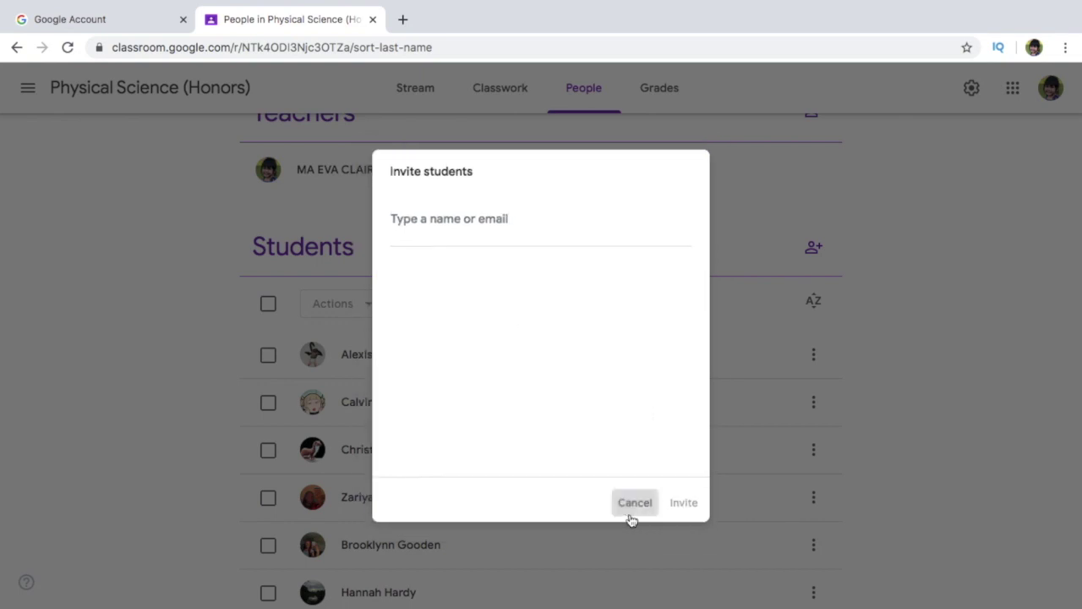
scroll(1041, 355, "down", 10)
scroll(1041, 362, "up", 12)
left_click(408, 86)
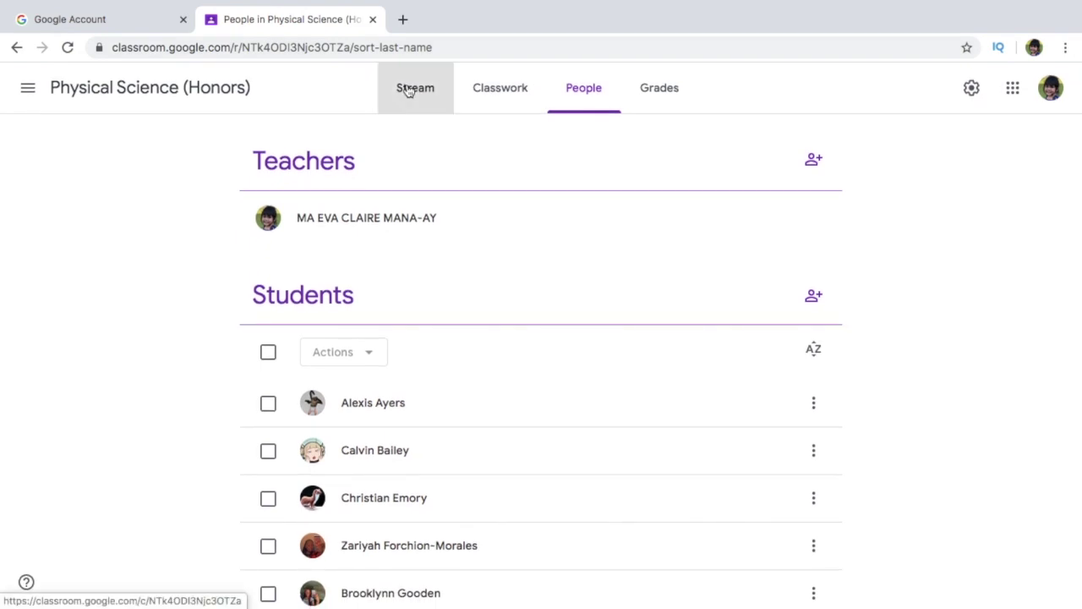
Go to Classwork and start a new assignment from the Create menu.
left_click(492, 94)
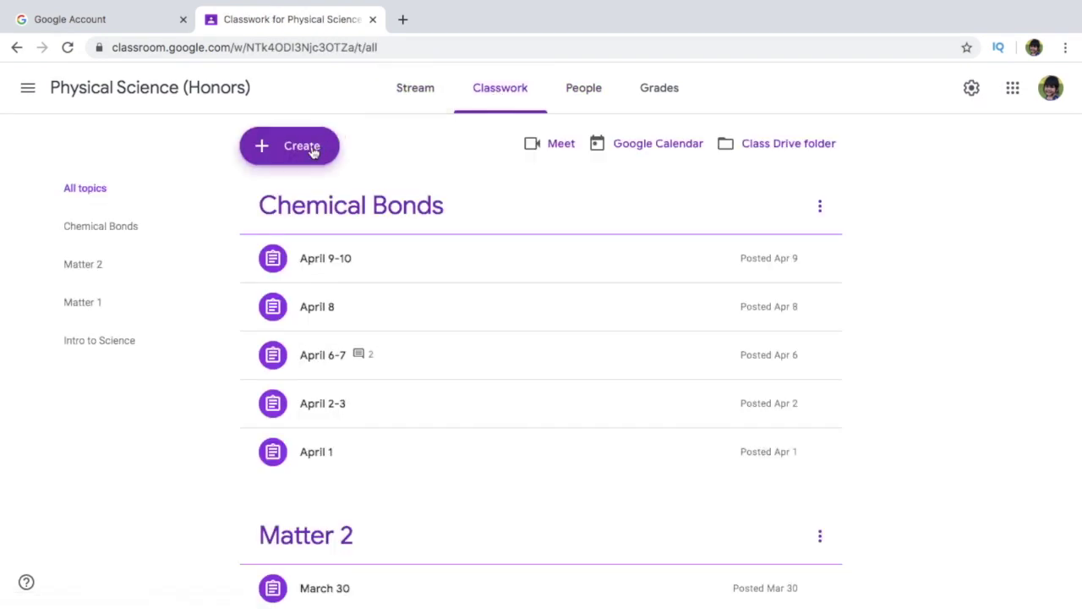
left_click(282, 146)
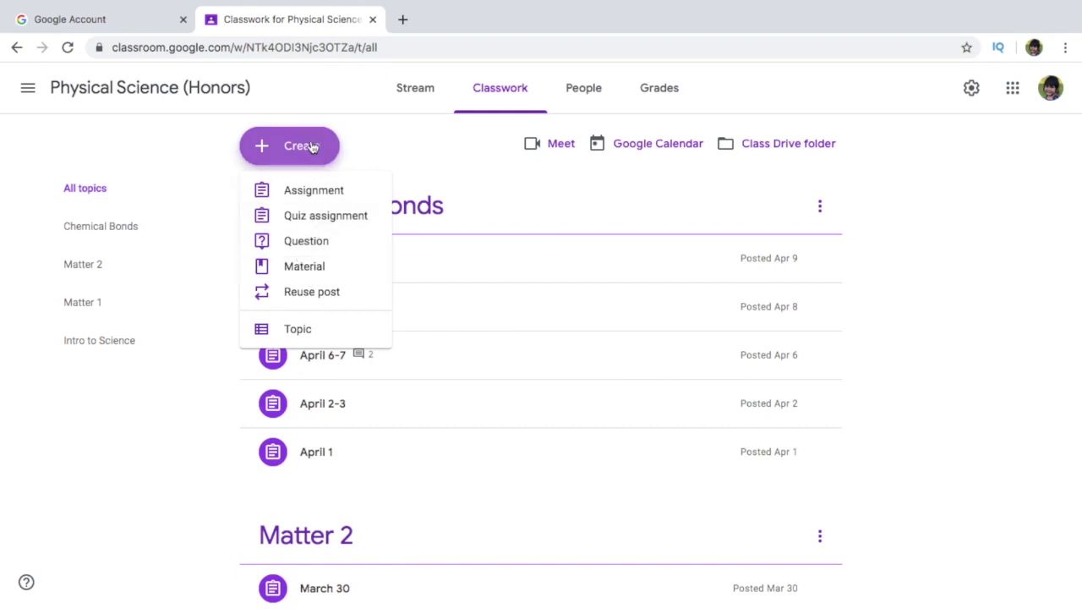
left_click(312, 147)
left_click(308, 152)
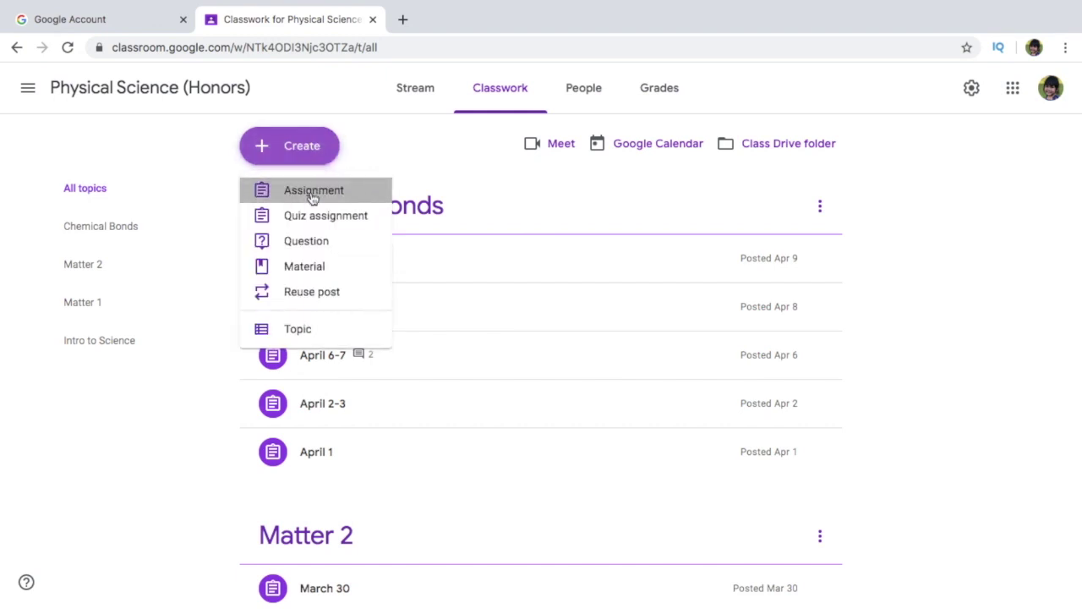
left_click(312, 190)
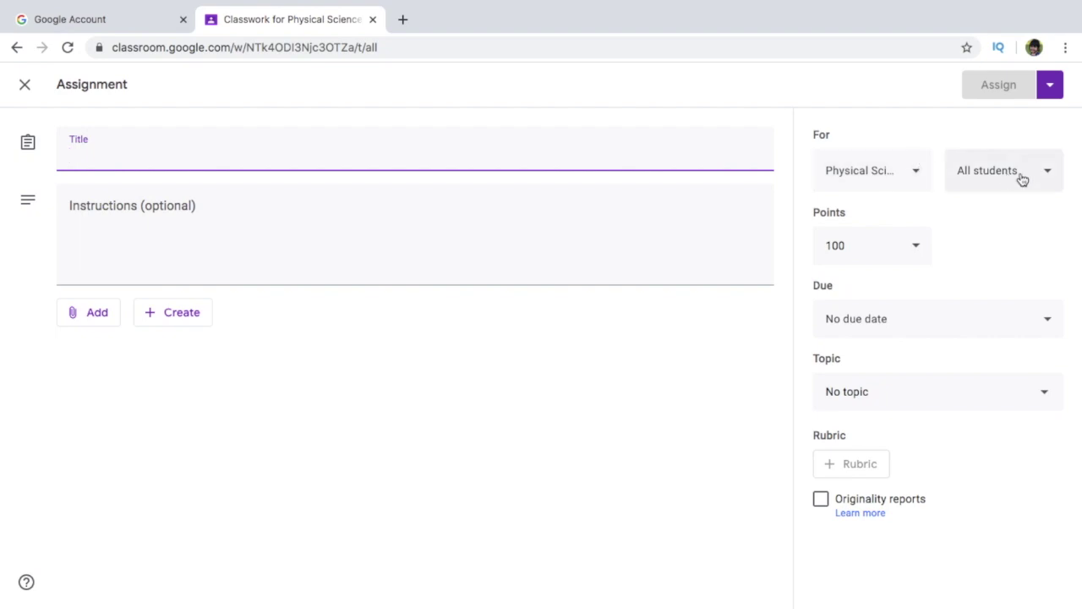
Inspect the assignment's For, Due and Topic options, then discard the empty form.
left_click(1039, 182)
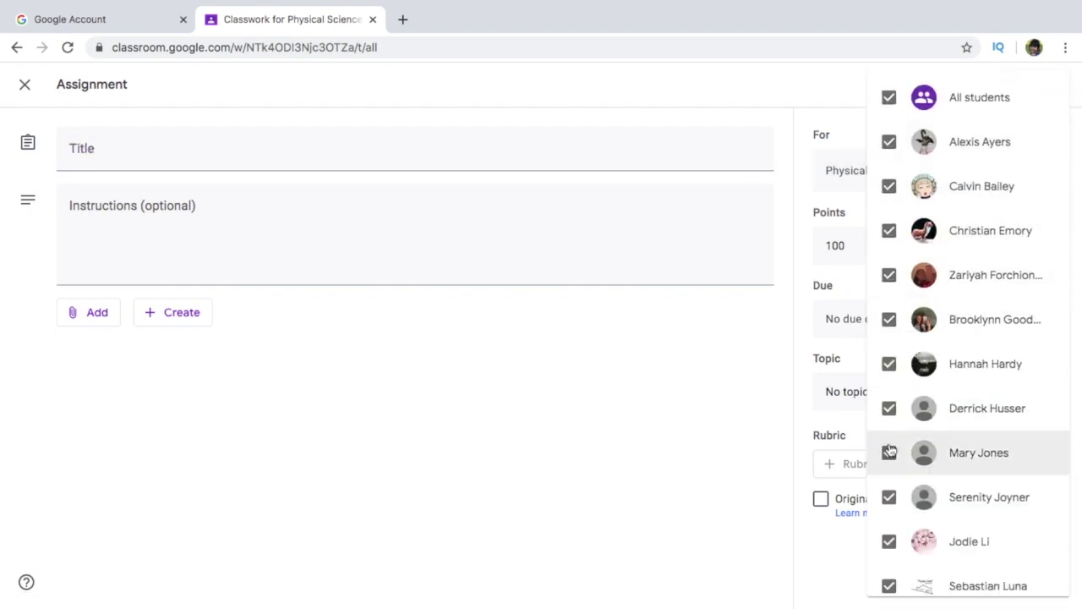
left_click(607, 458)
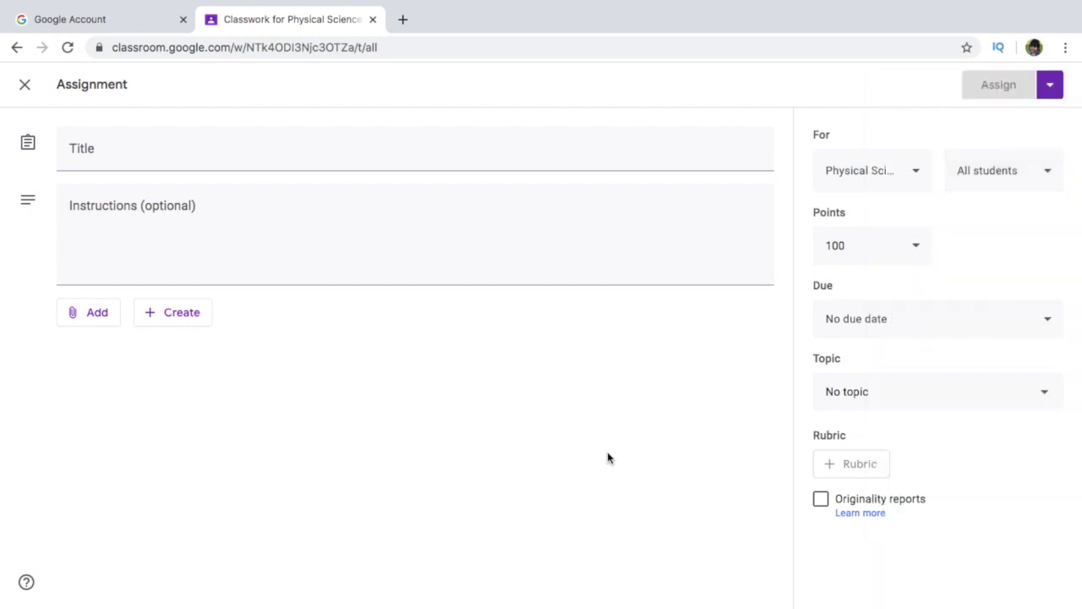
left_click(991, 319)
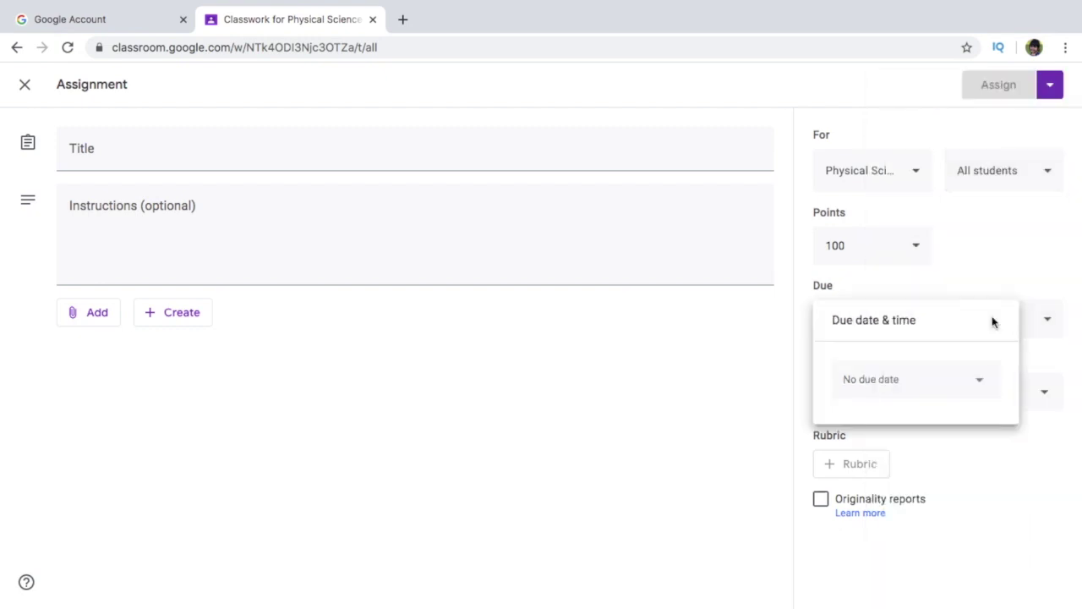
left_click(677, 386)
left_click(924, 394)
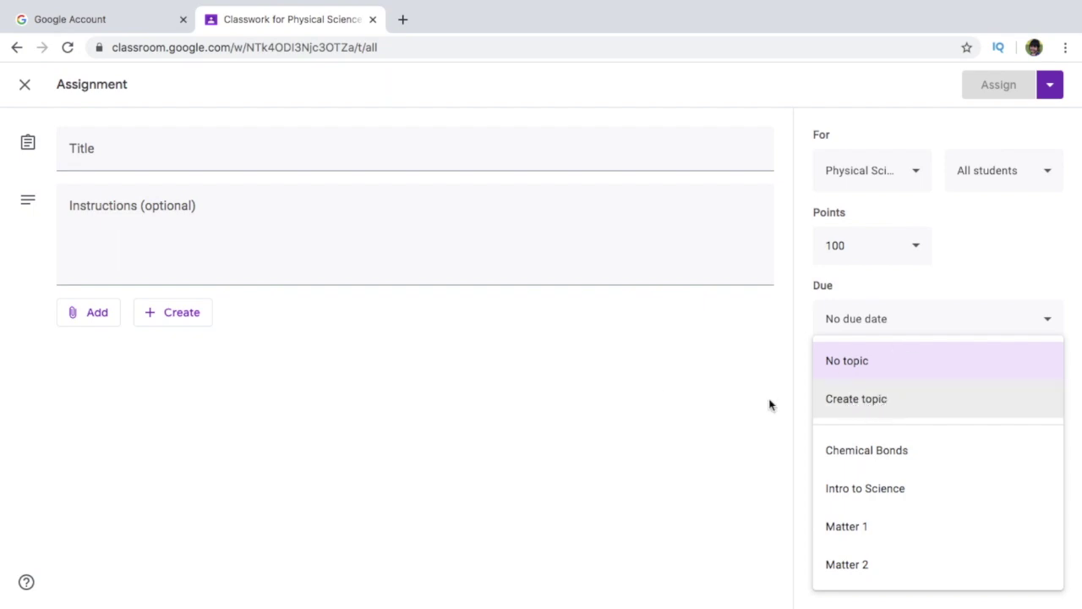
left_click(651, 393)
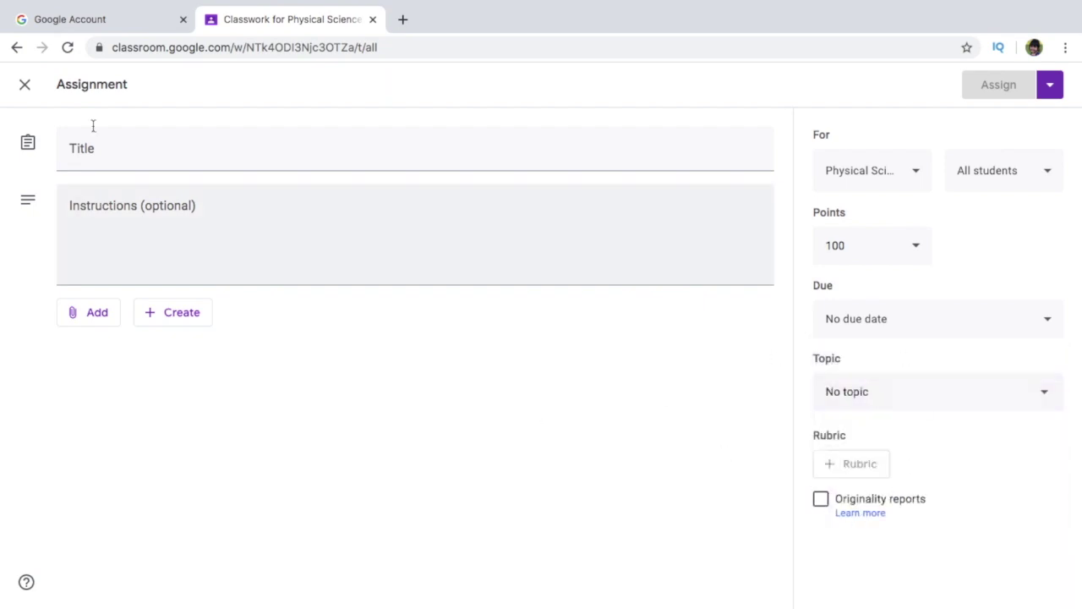
left_click(21, 96)
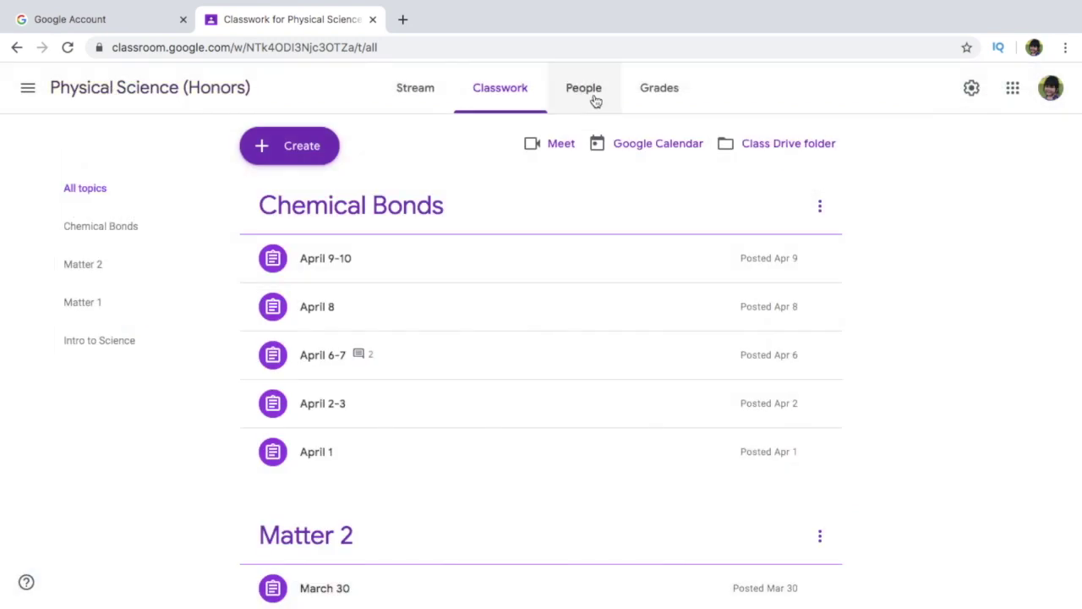
Glance at the gradebook and Stream announcements, then return to the Classwork list.
left_click(661, 101)
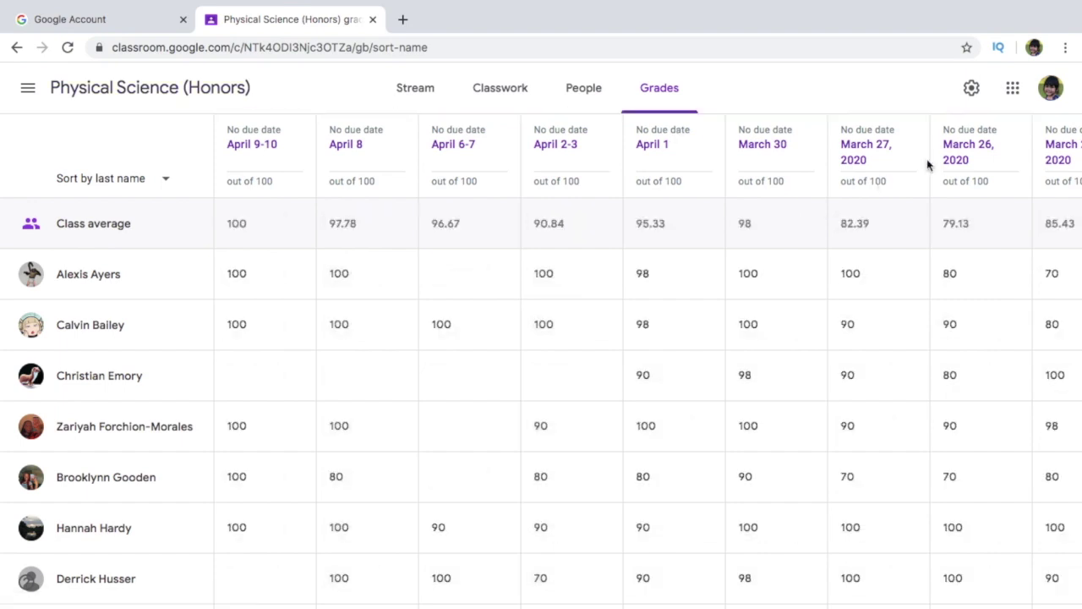
scroll(1062, 194, "right", 8)
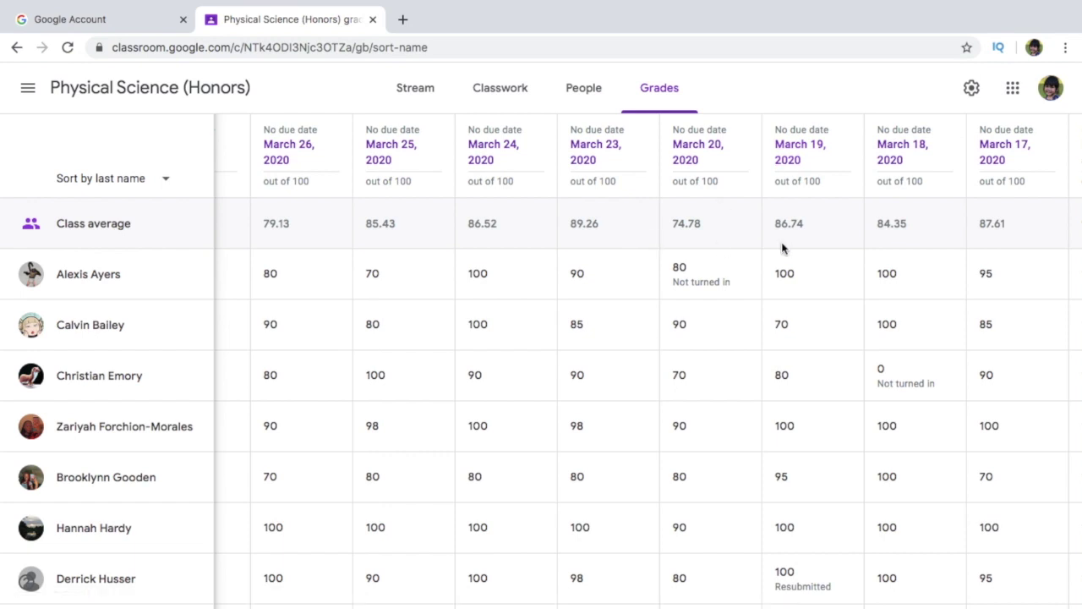
left_click(400, 89)
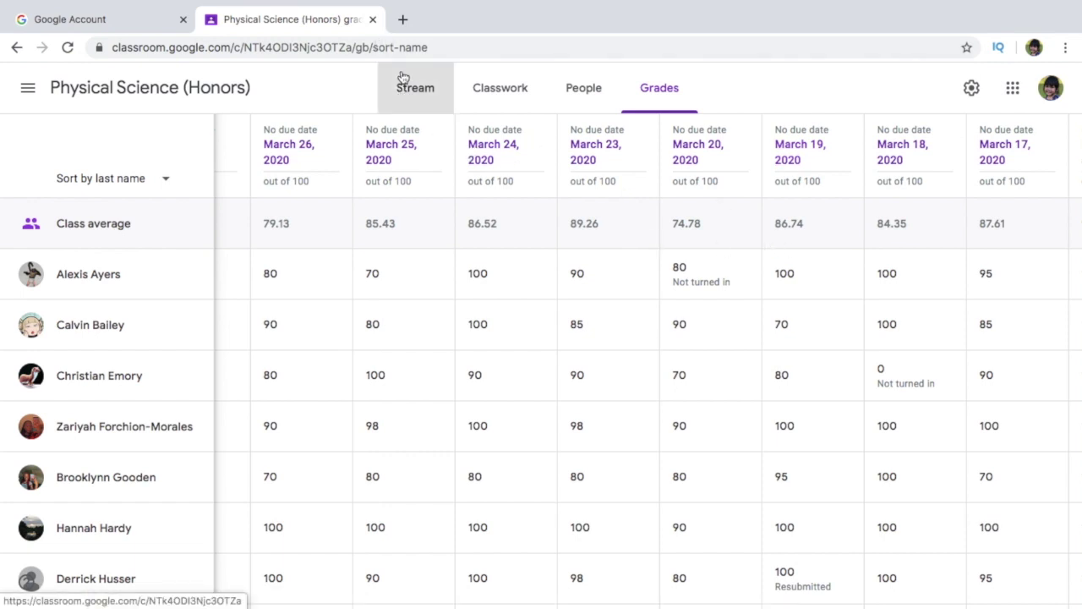
scroll(501, 388, "down", 2)
scroll(500, 385, "down", 10)
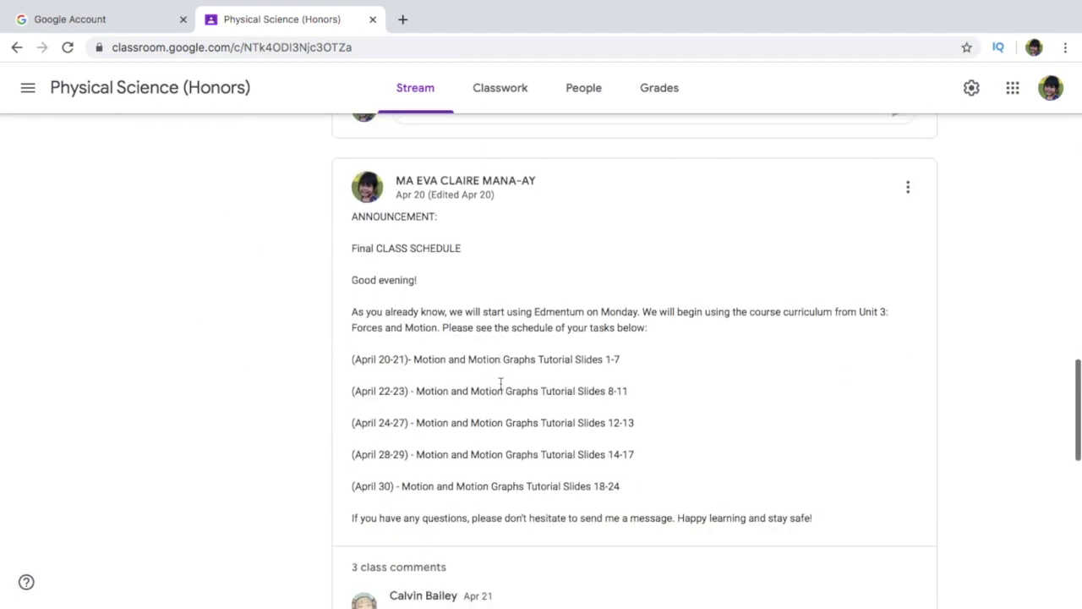
left_click(507, 91)
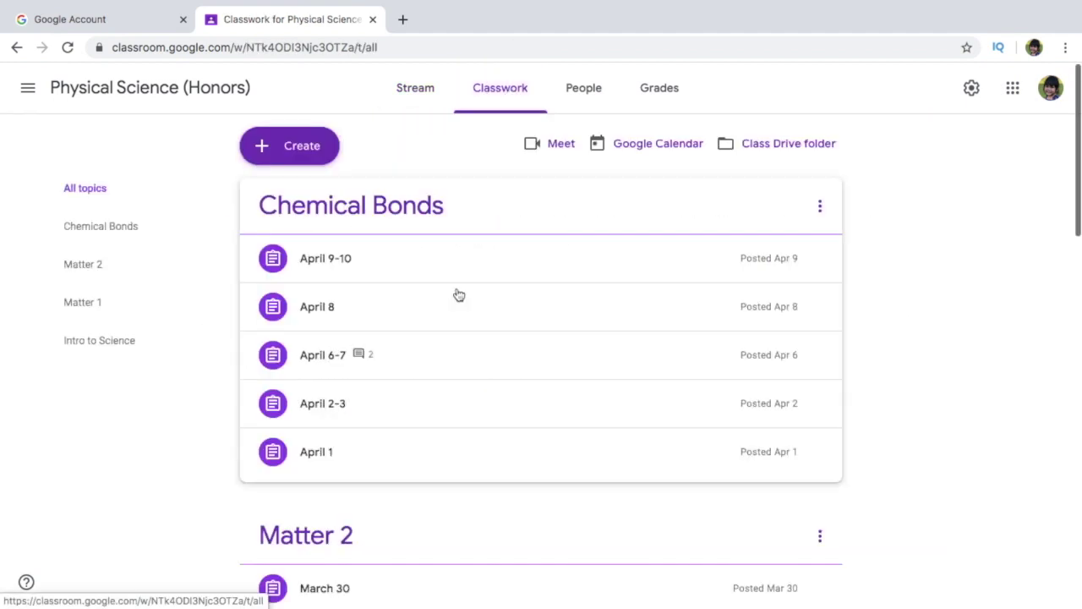
Expand the April 9-10 assignment and view the students still assigned.
left_click(280, 265)
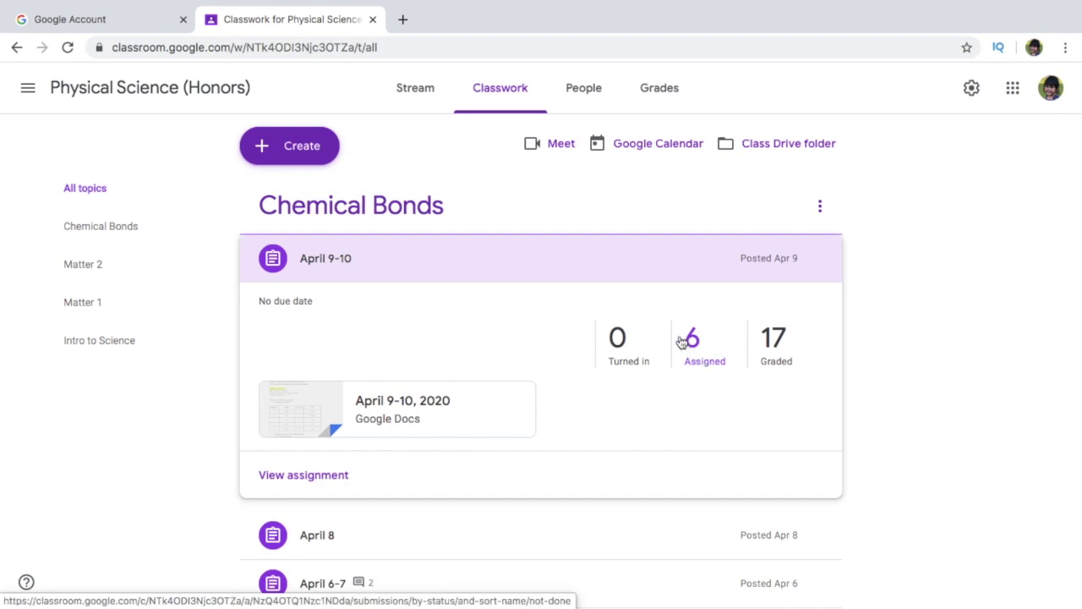
left_click(705, 360)
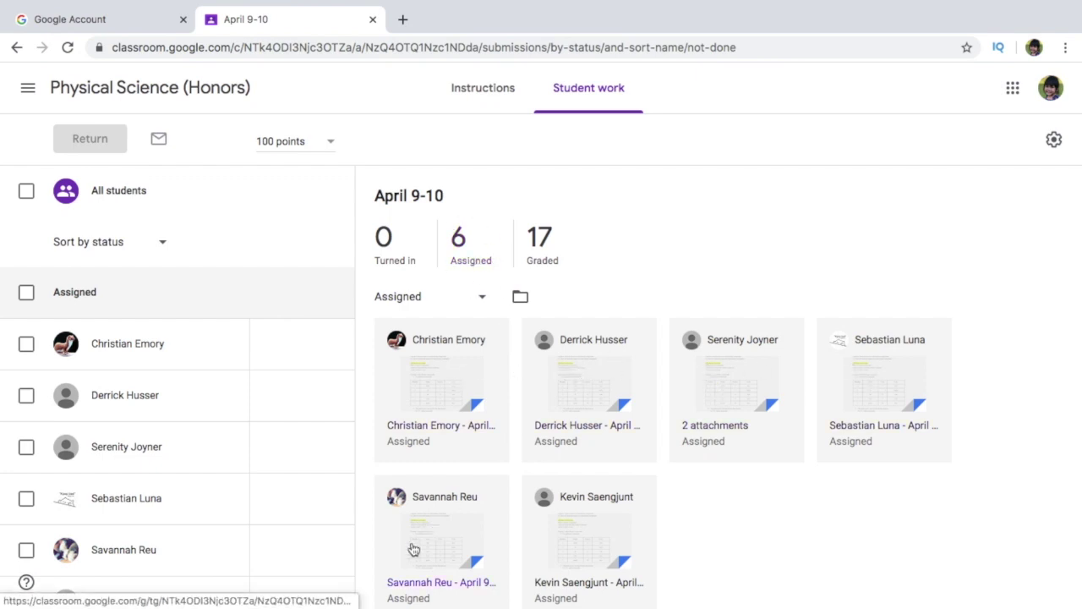
scroll(635, 547, "down", 1)
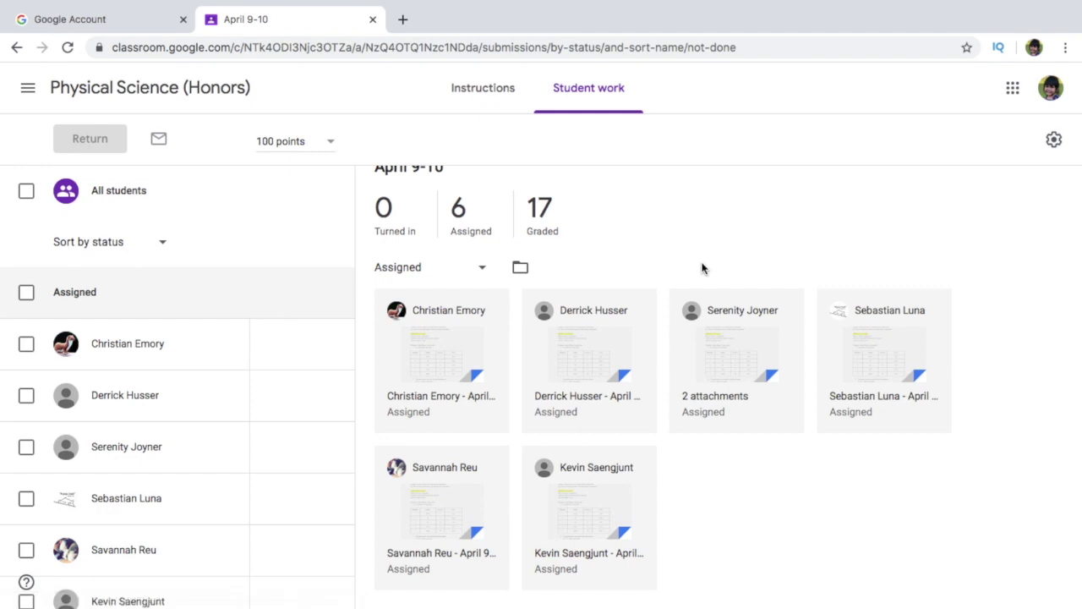
scroll(697, 267, "up", 1)
List the 17 students already graded on April 9-10.
left_click(554, 255)
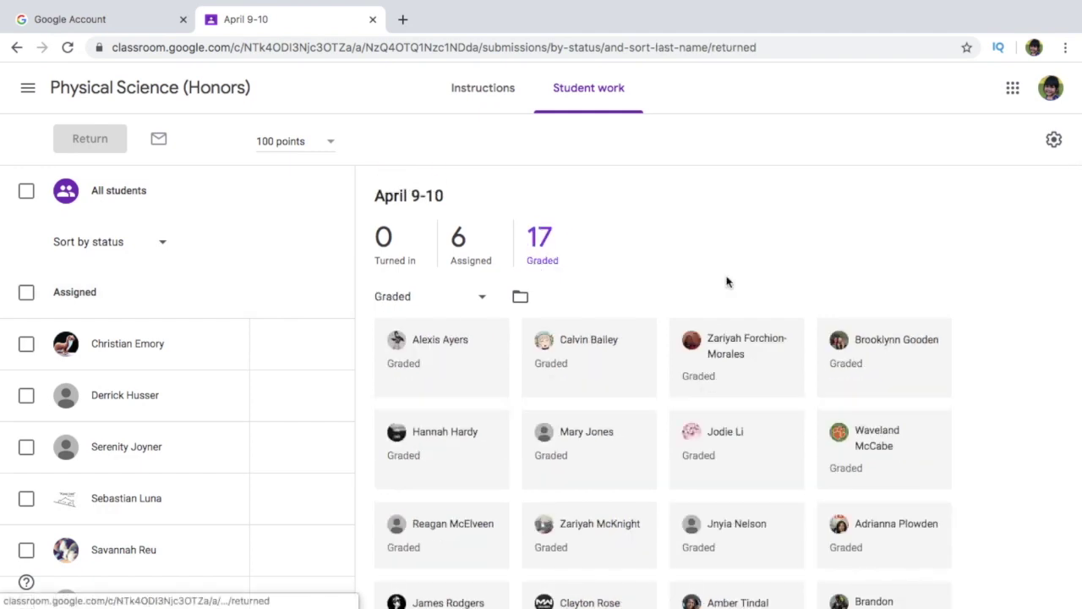
scroll(727, 280, "down", 2)
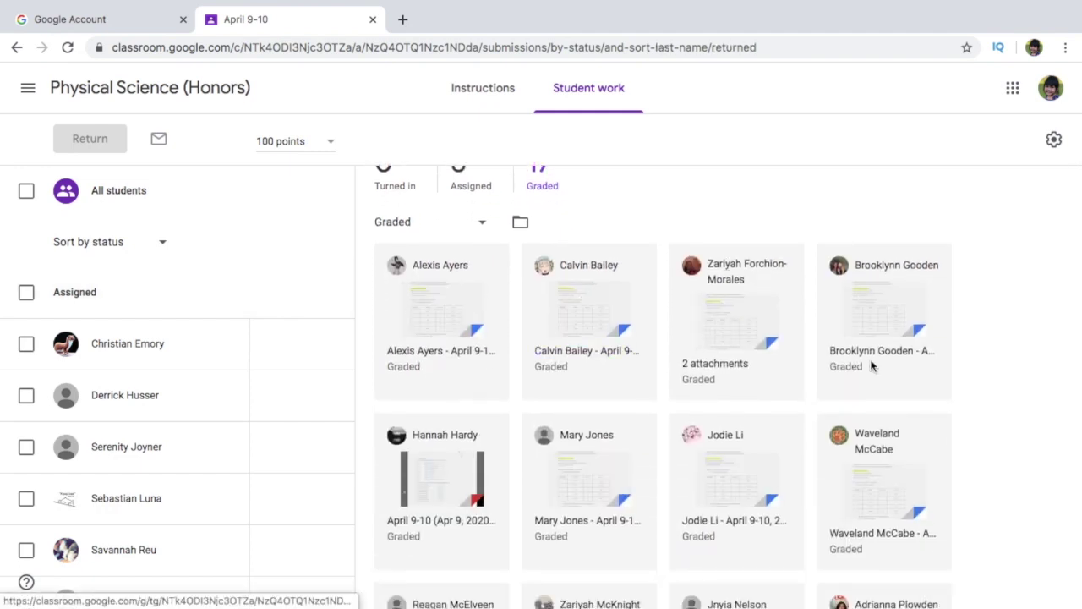
scroll(872, 365, "down", 3)
scroll(871, 366, "up", 5)
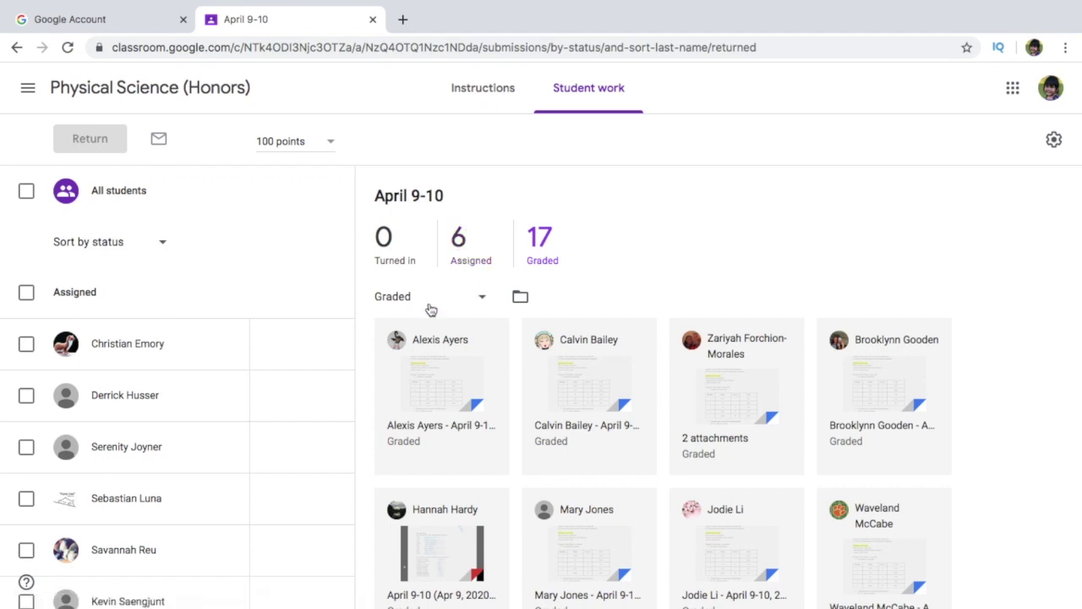
left_click(383, 236)
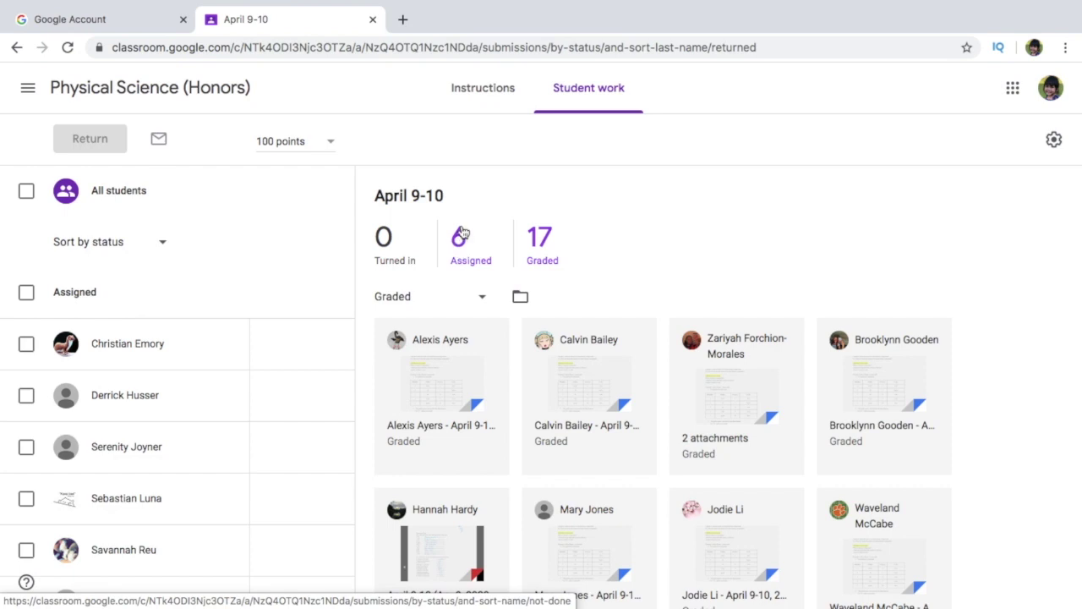
Reopen the Physical Science (Honors) gradebook and the first student's April 9-10 grade menu.
left_click(28, 88)
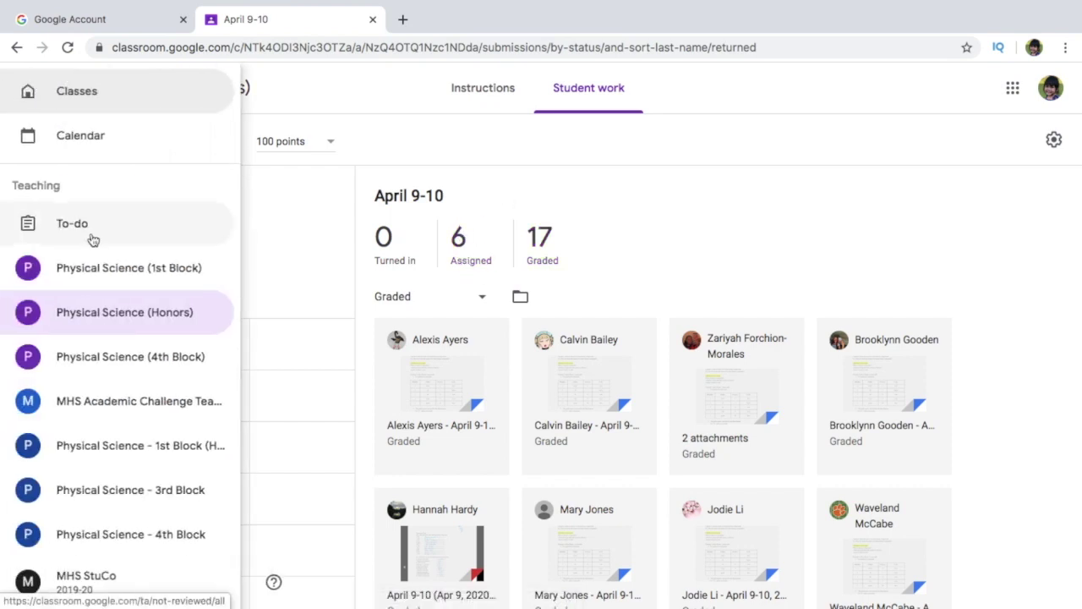
left_click(94, 317)
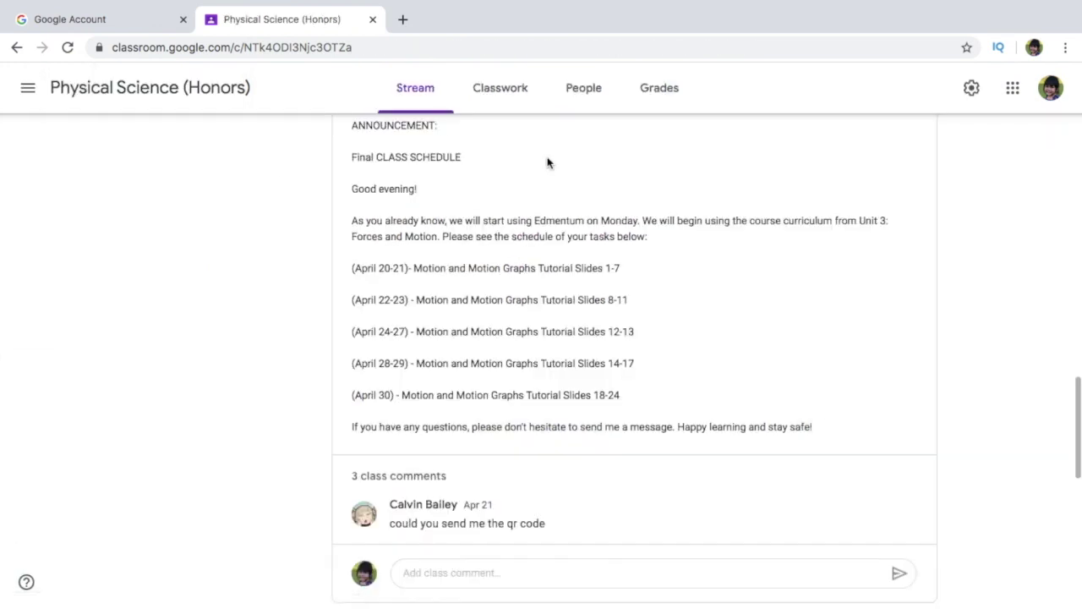
left_click(659, 88)
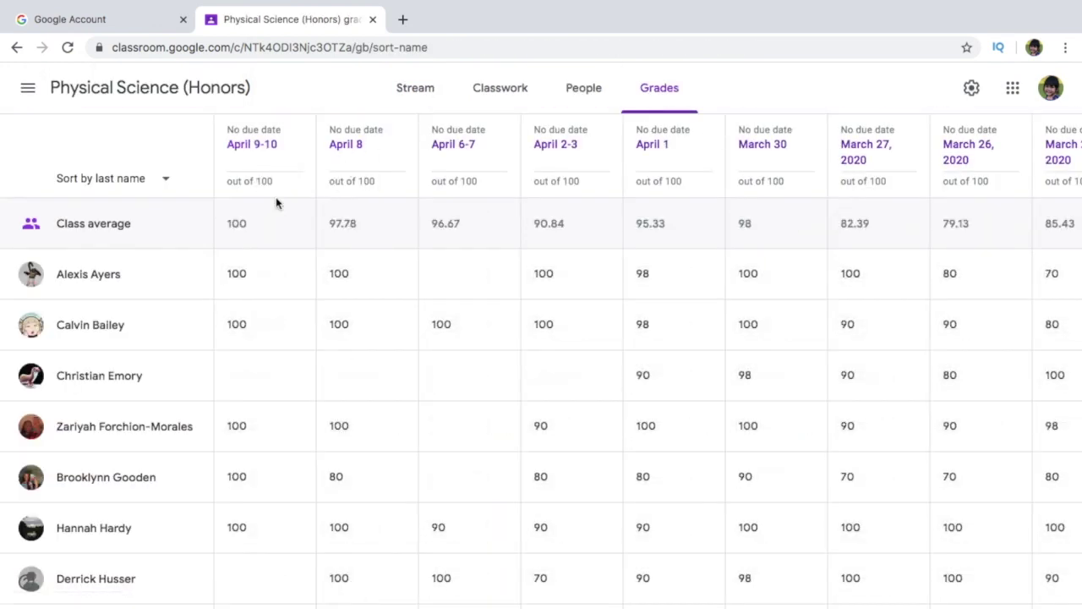
left_click(298, 139)
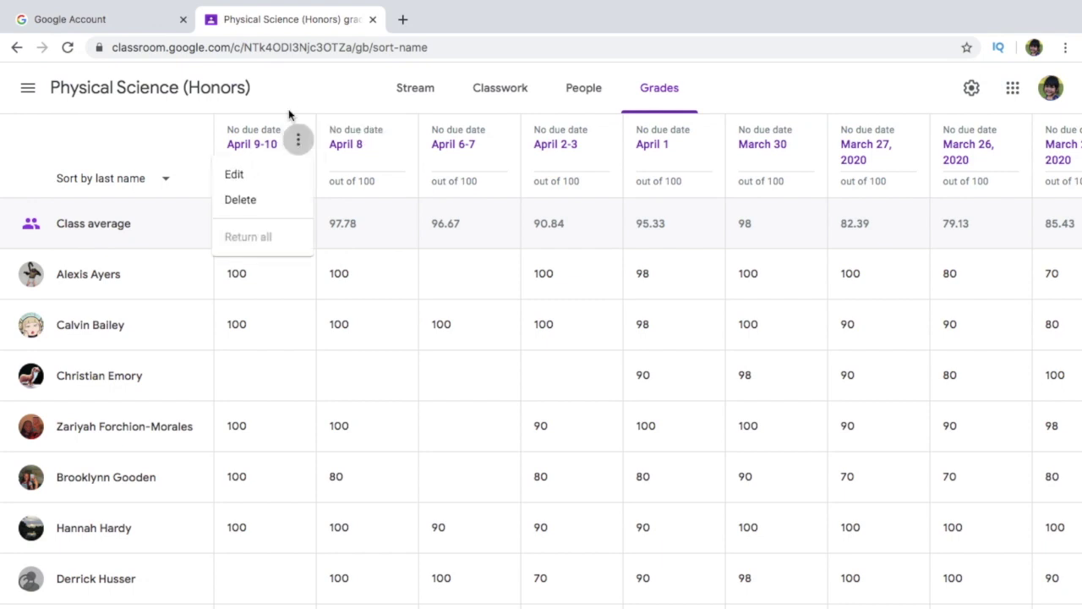
left_click(300, 87)
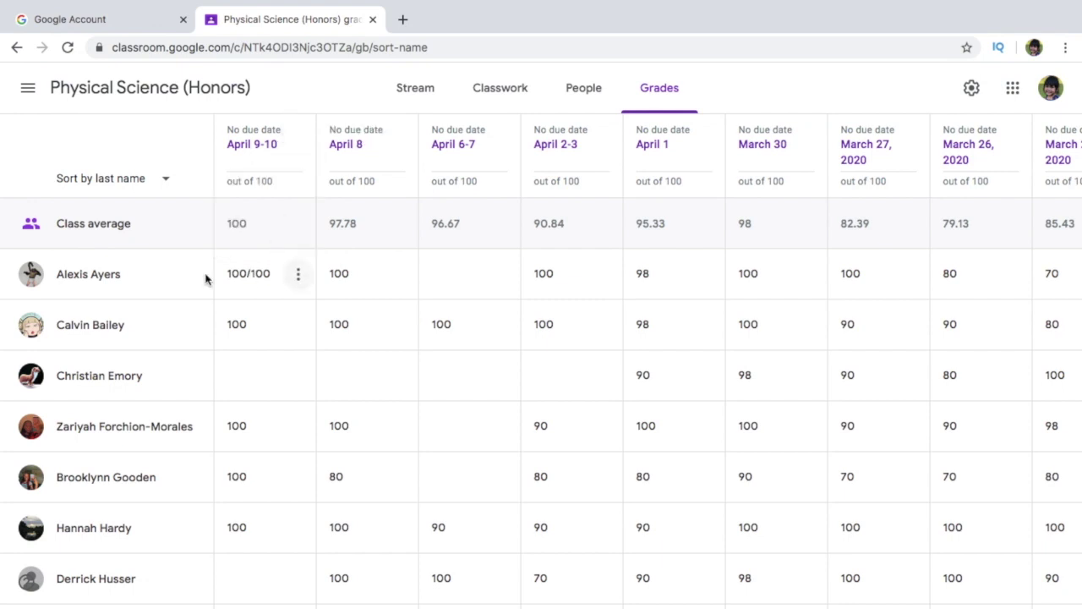
left_click(296, 275)
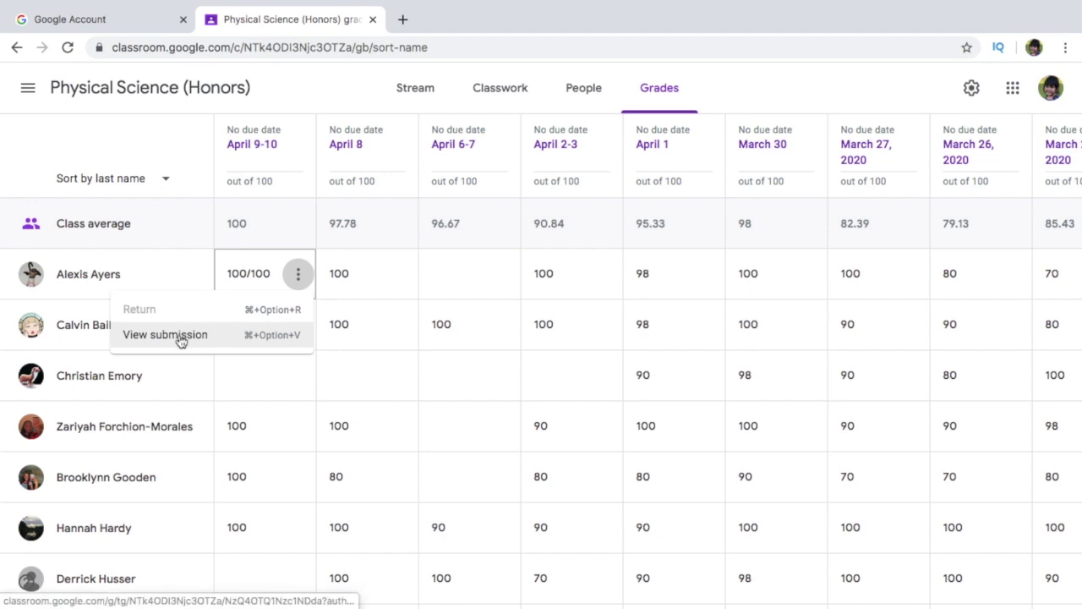
Open the first student's April 9-10 submission and review their Part 1 answers.
left_click(178, 334)
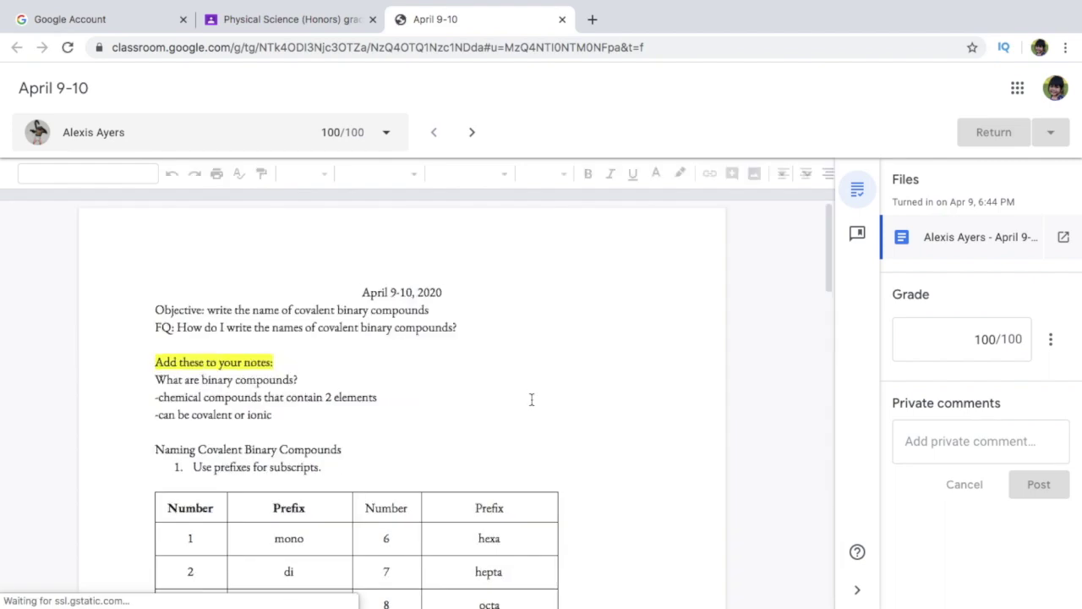
scroll(531, 399, "down", 5)
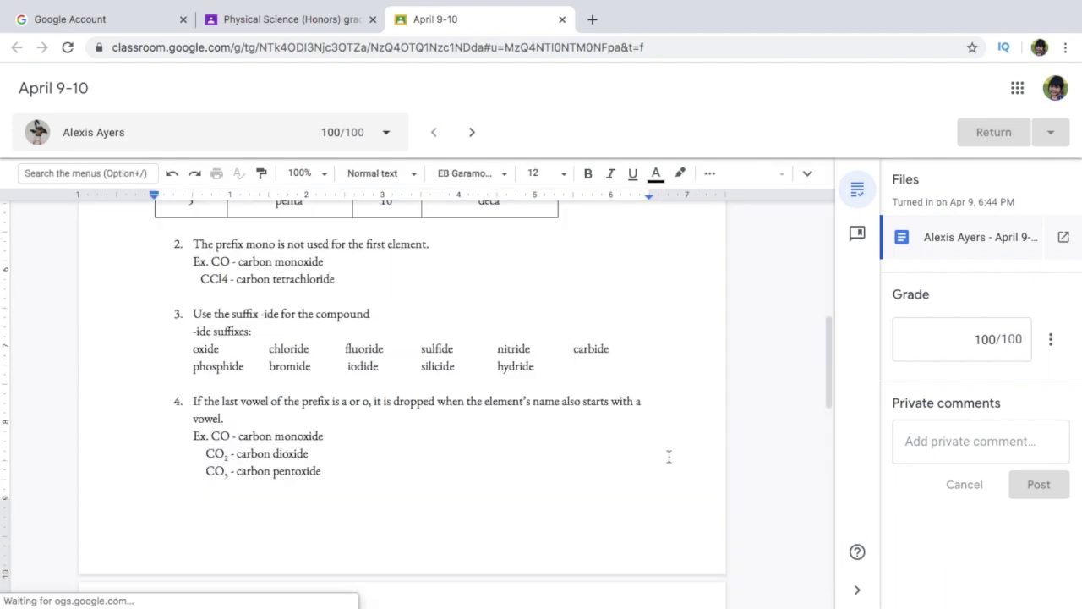
scroll(668, 456, "down", 5)
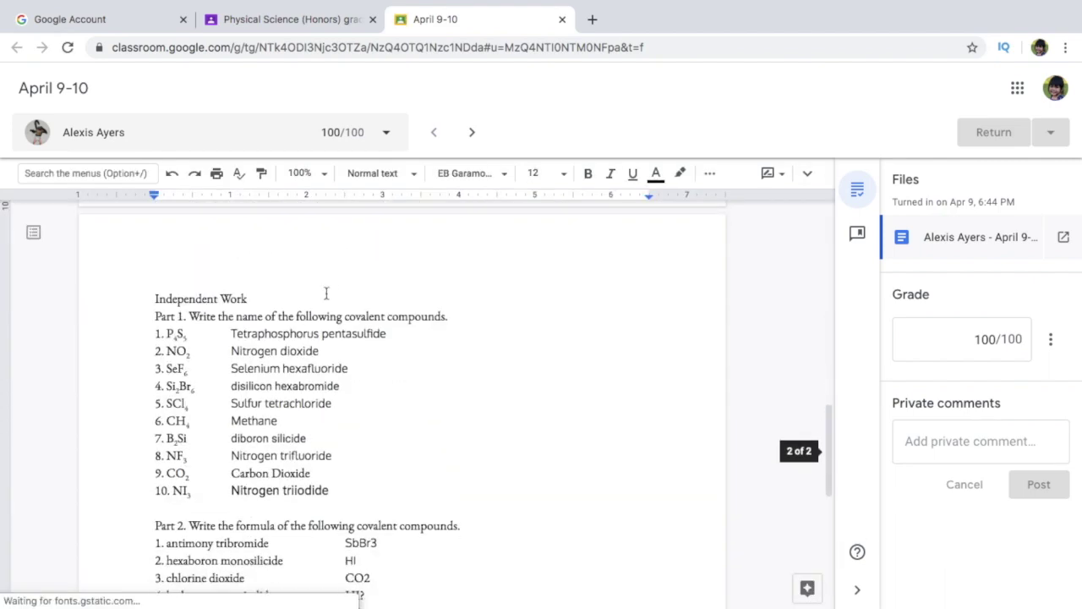
left_click(294, 333)
left_click_drag(319, 455, 227, 332)
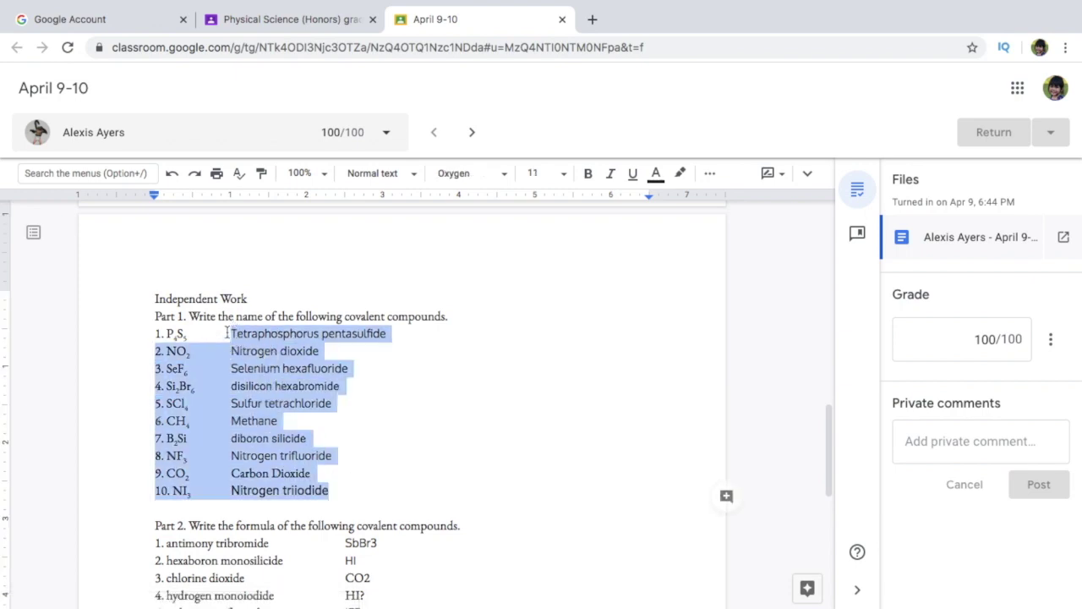
left_click(398, 362)
scroll(426, 502, "down", 4)
scroll(426, 502, "up", 4)
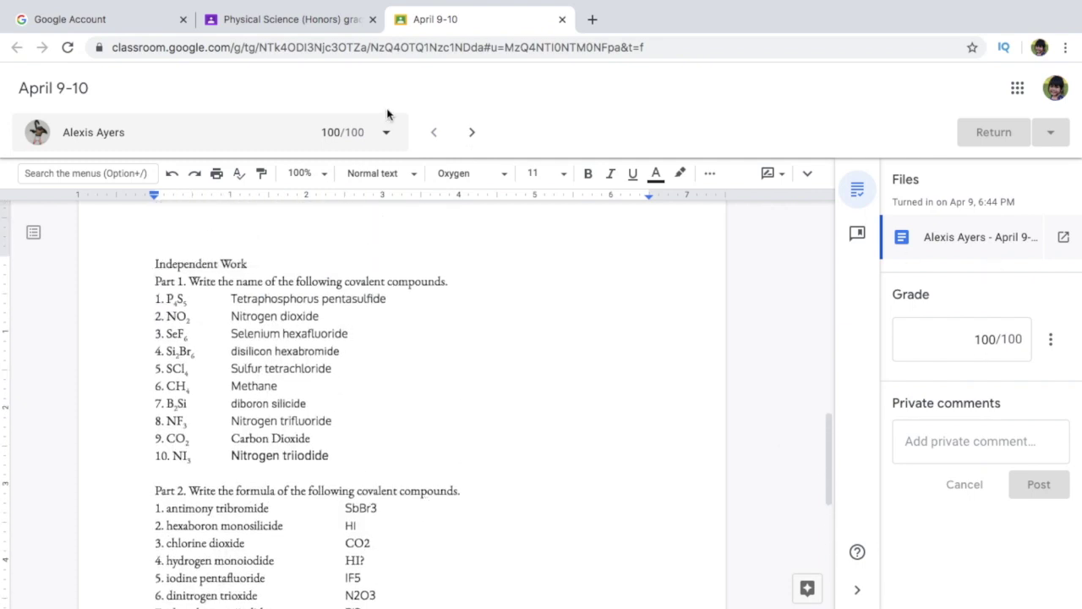
Sort the student list by Status, then advance to the next student's submission.
left_click(388, 135)
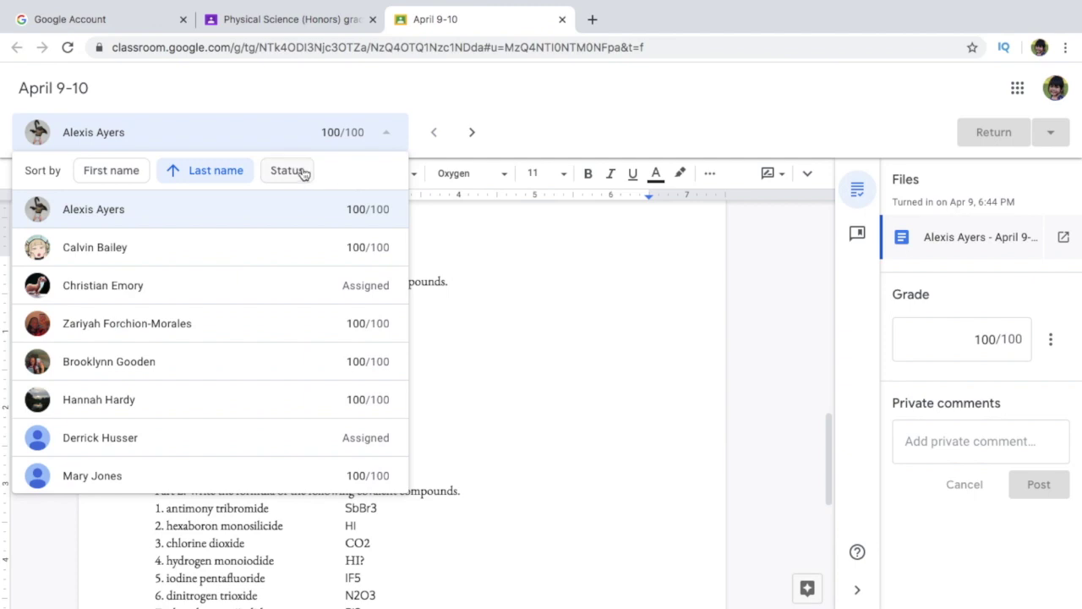
left_click(293, 173)
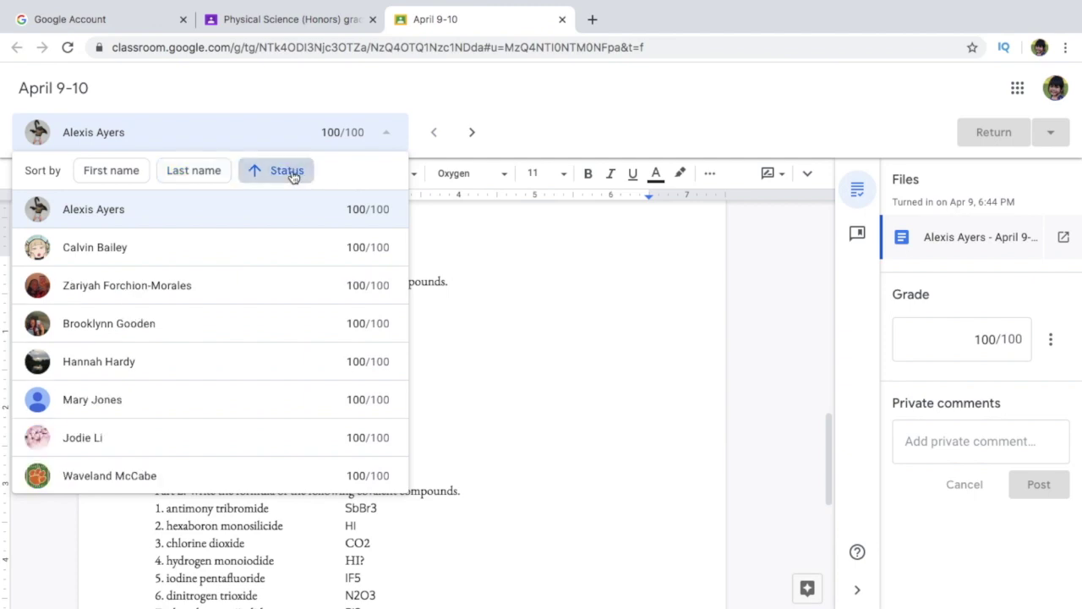
scroll(307, 413, "down", 3)
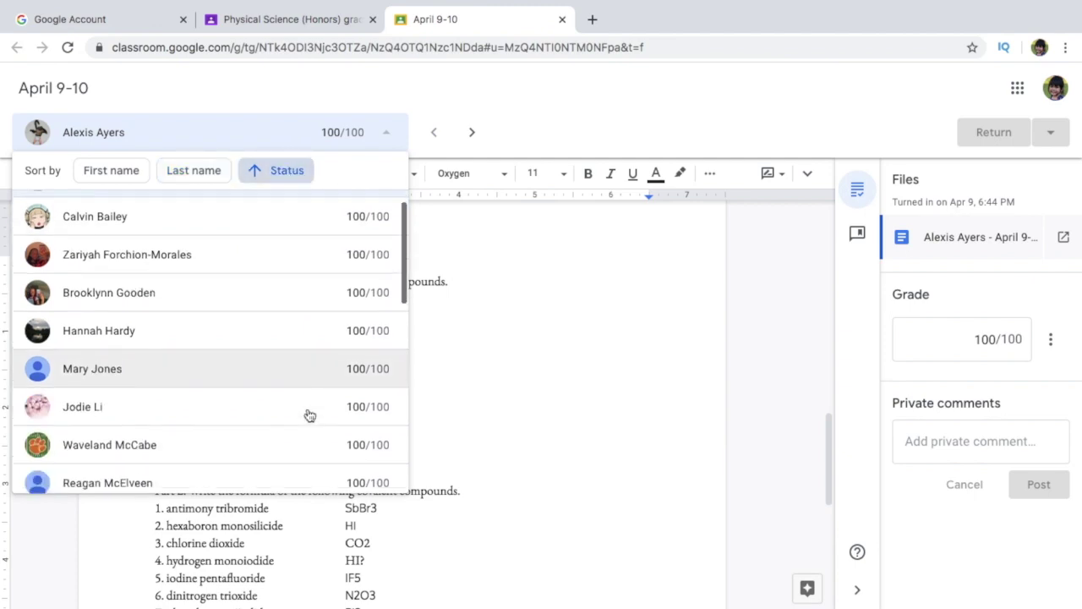
scroll(309, 414, "down", 5)
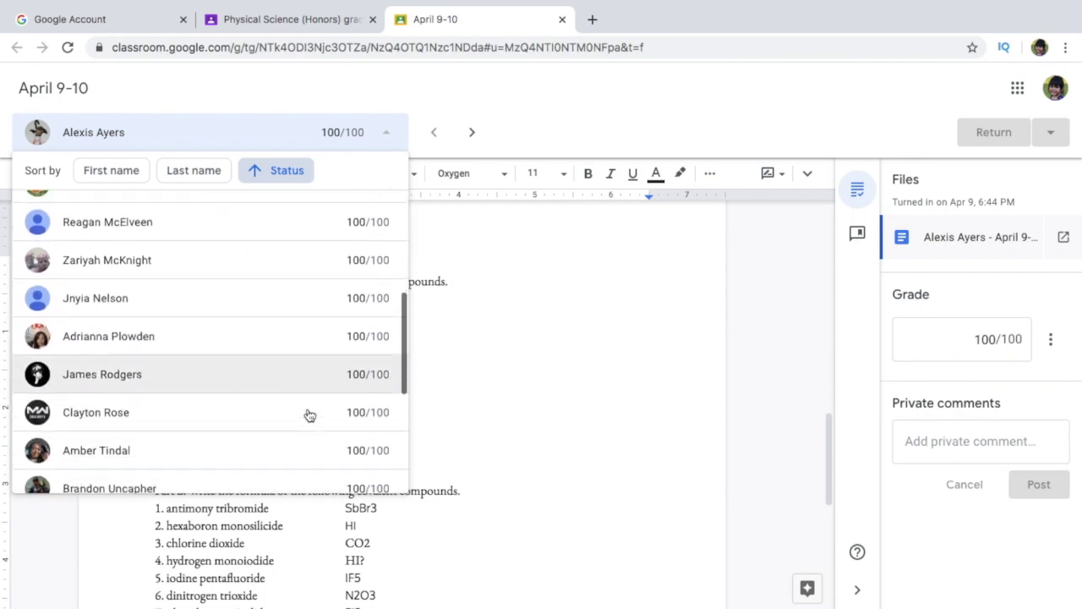
scroll(309, 414, "down", 2)
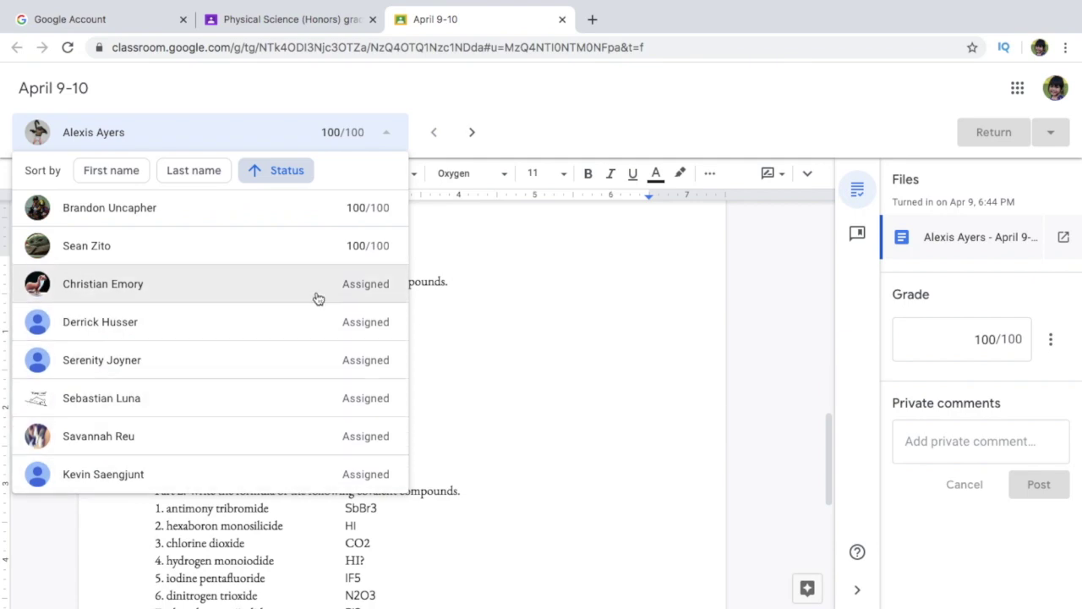
scroll(323, 284, "up", 5)
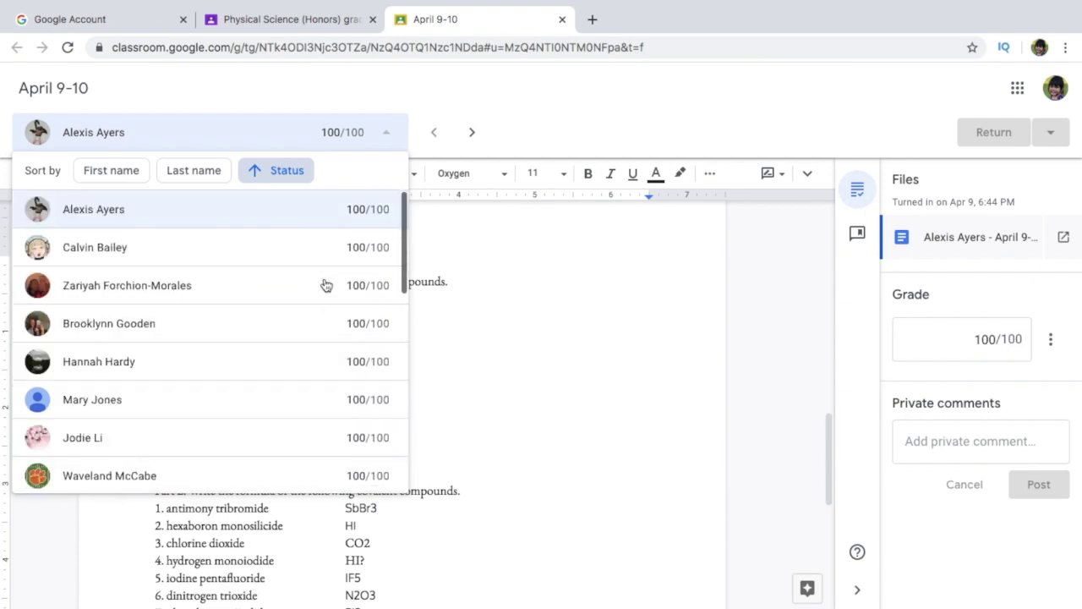
left_click(598, 125)
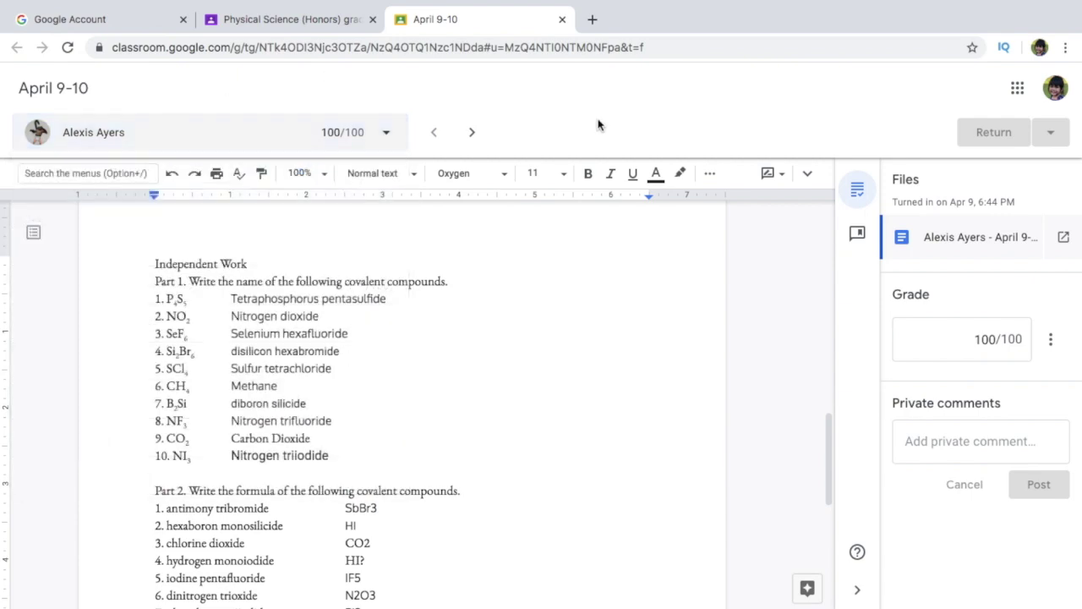
left_click(474, 135)
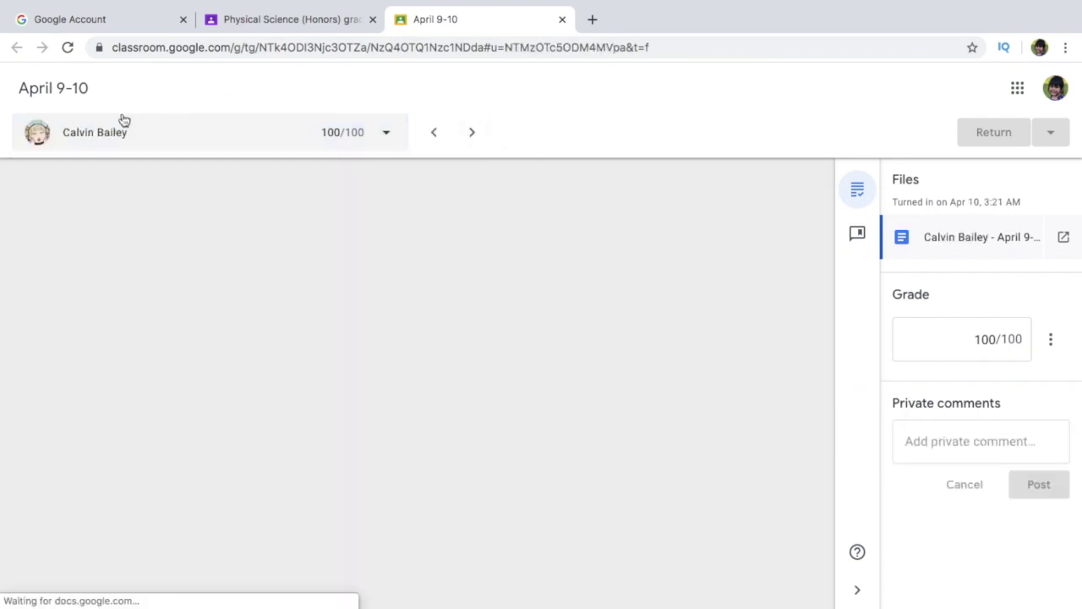